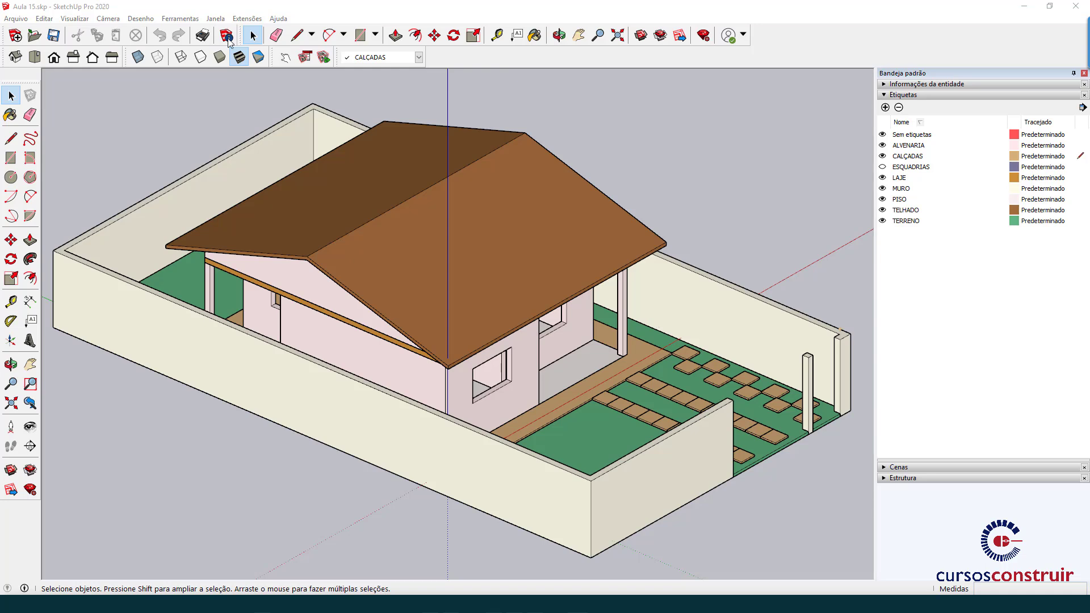
- Open the Portao.skp gate model and orbit to a three-quarter view of the gates
{"action": "left_click", "coordinate": [227, 38]}
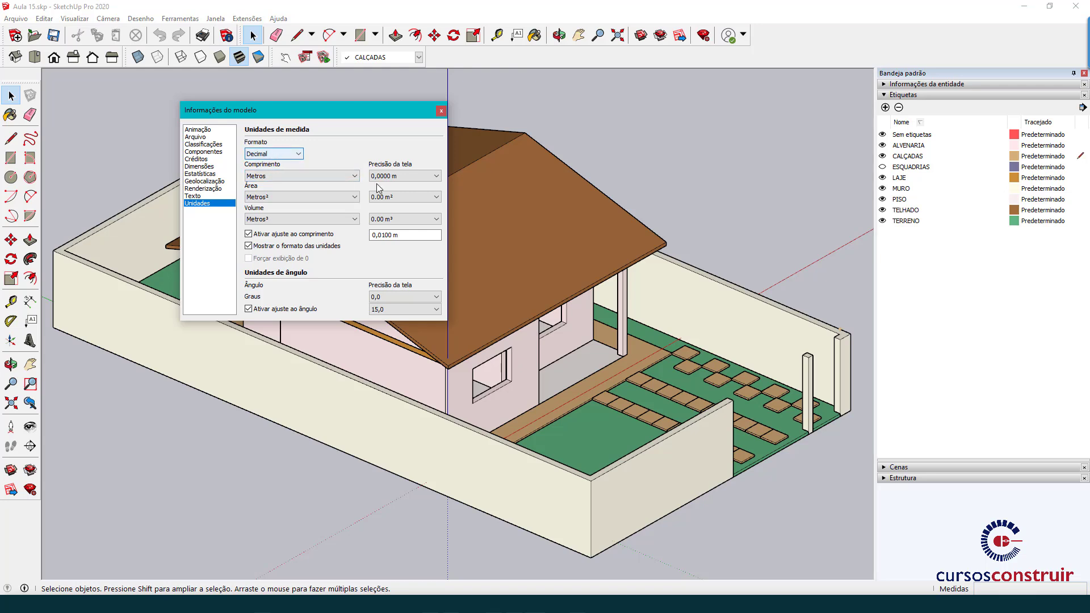
{"action": "left_click", "coordinate": [441, 110]}
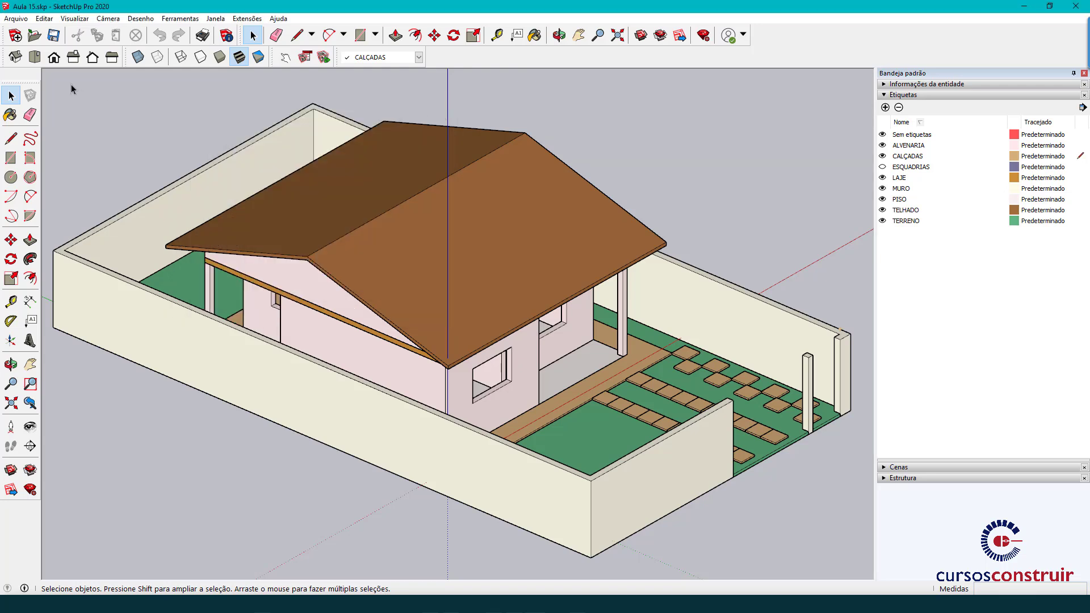
{"action": "left_click", "coordinate": [34, 36]}
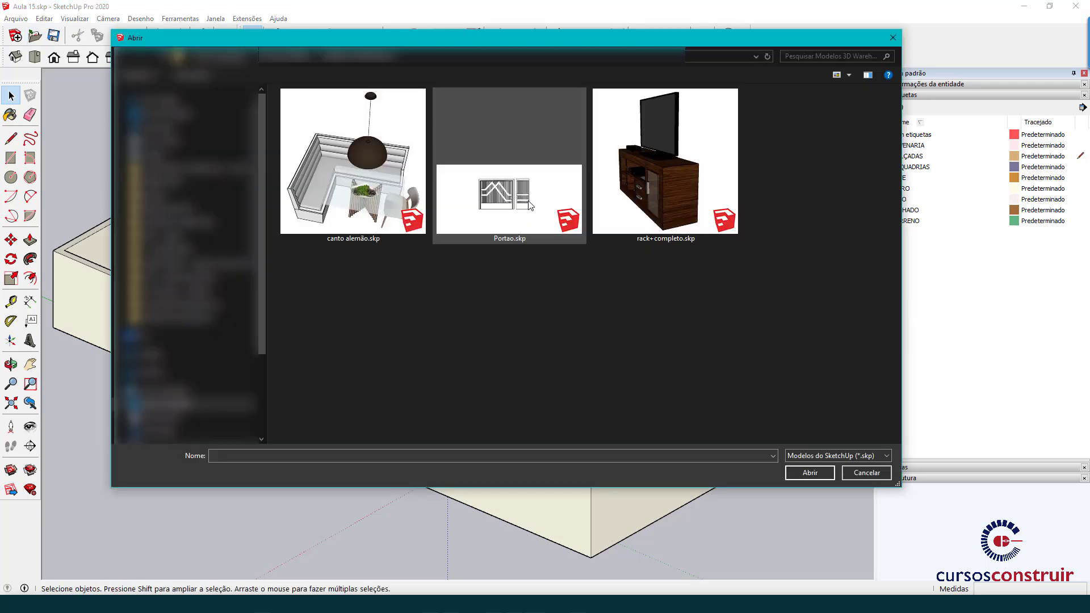
{"action": "left_click", "coordinate": [814, 475]}
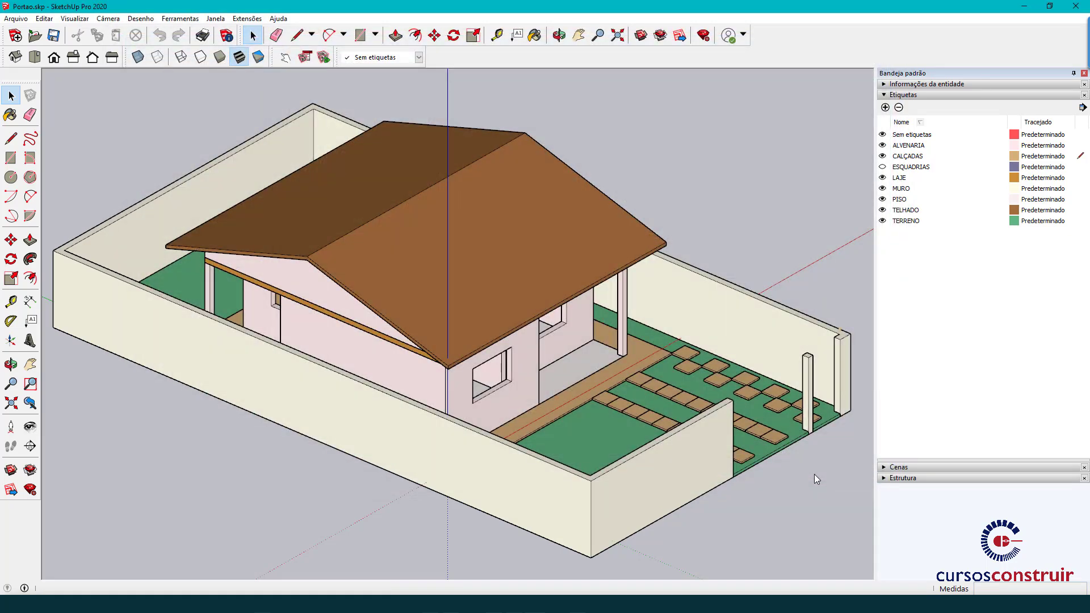
{"action": "middle_click_drag", "start_coordinate": [613, 322], "coordinate": [428, 475]}
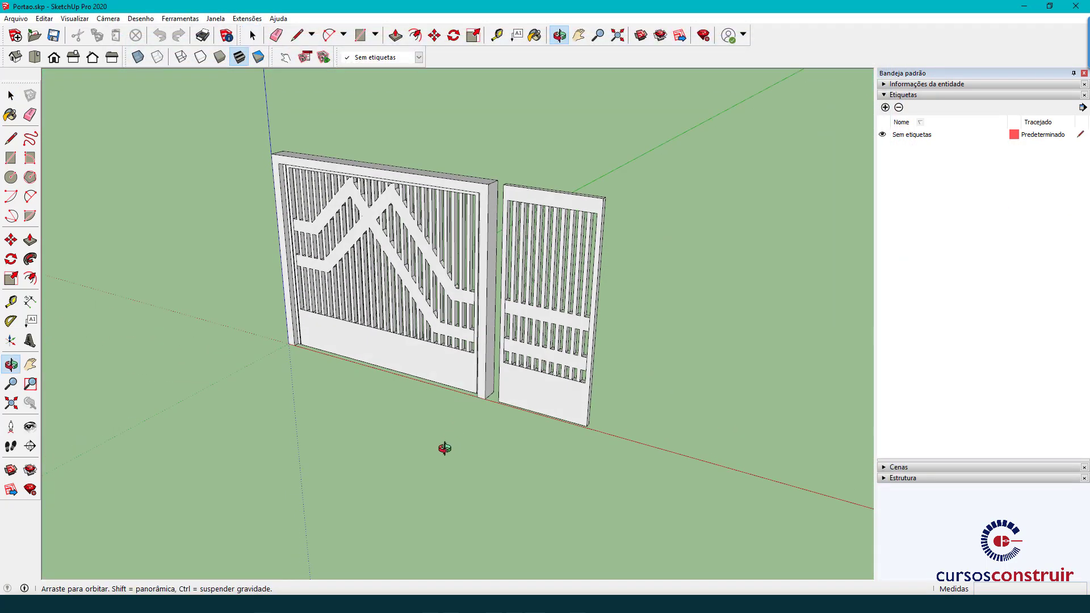
{"action": "key", "text": "space"}
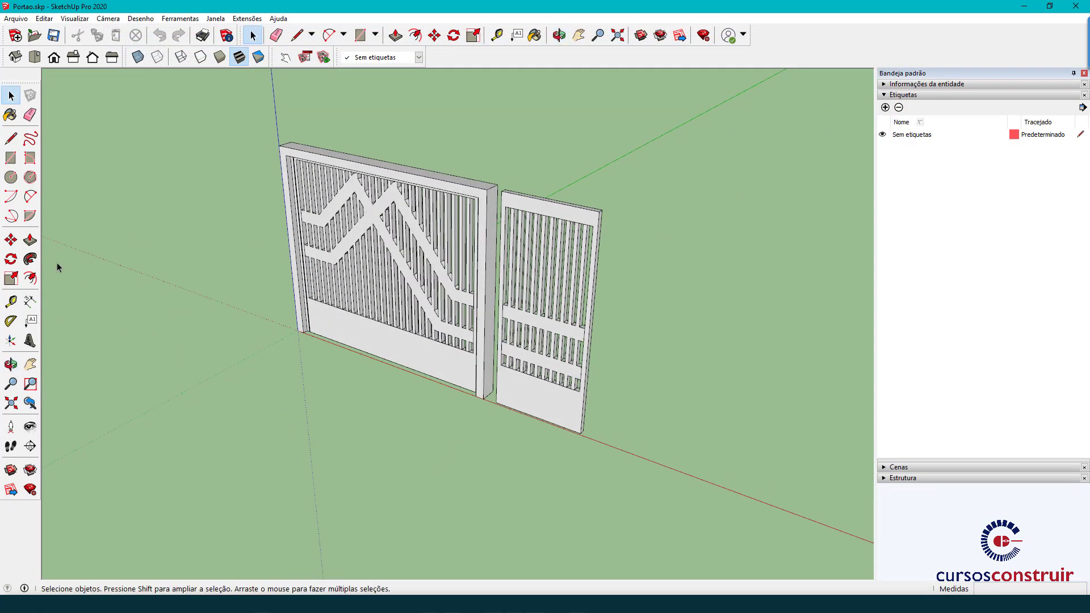
- Measure the small gate's height (about 8' 7/16") and show the architectural-inch unit settings
{"action": "left_click", "coordinate": [12, 302]}
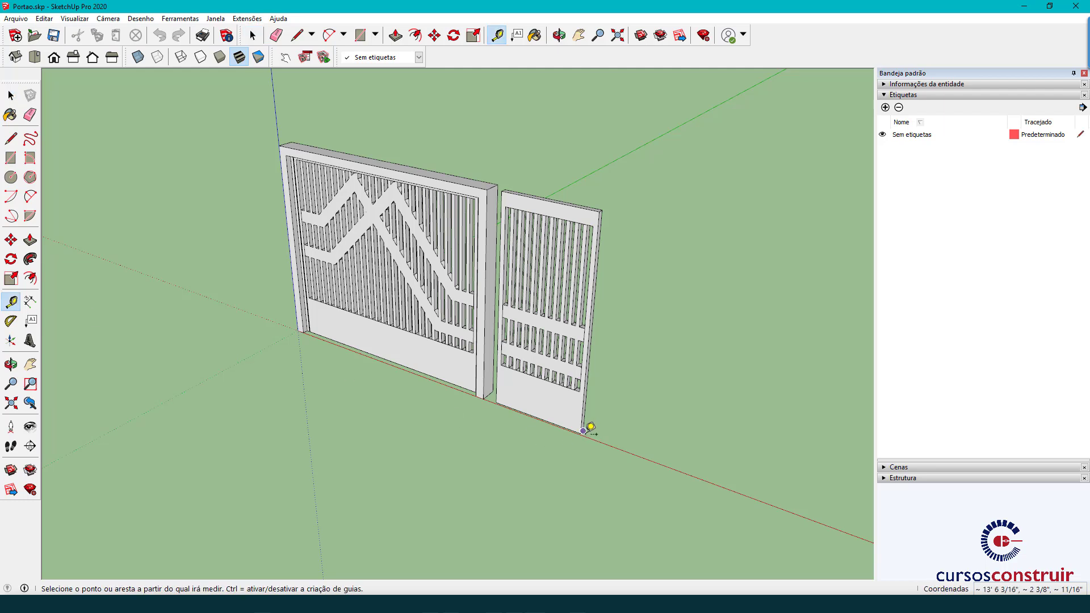
{"action": "left_click", "coordinate": [581, 434]}
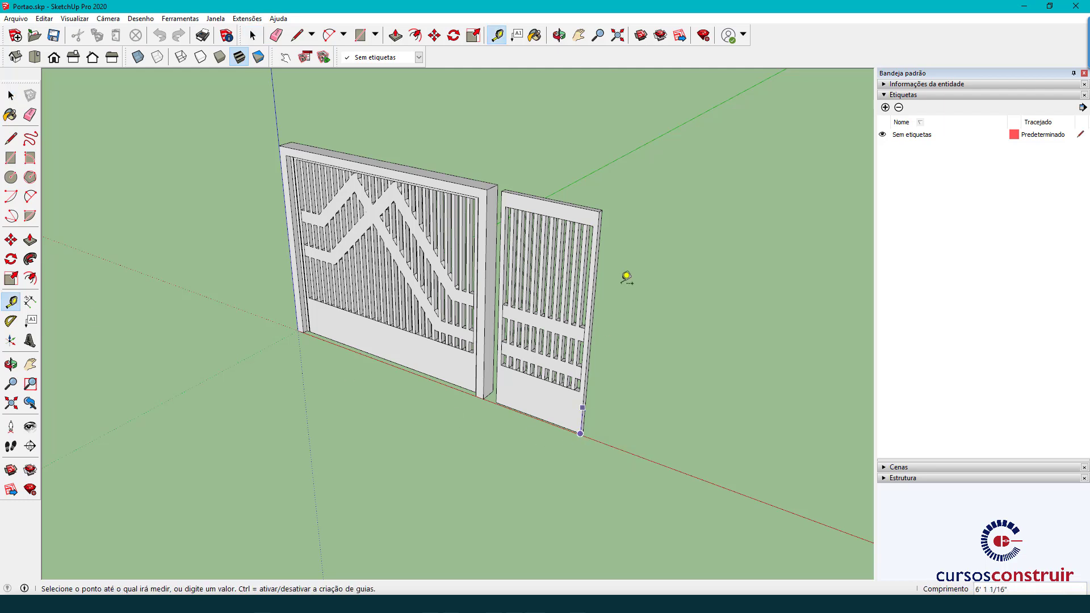
{"action": "left_click", "coordinate": [601, 210]}
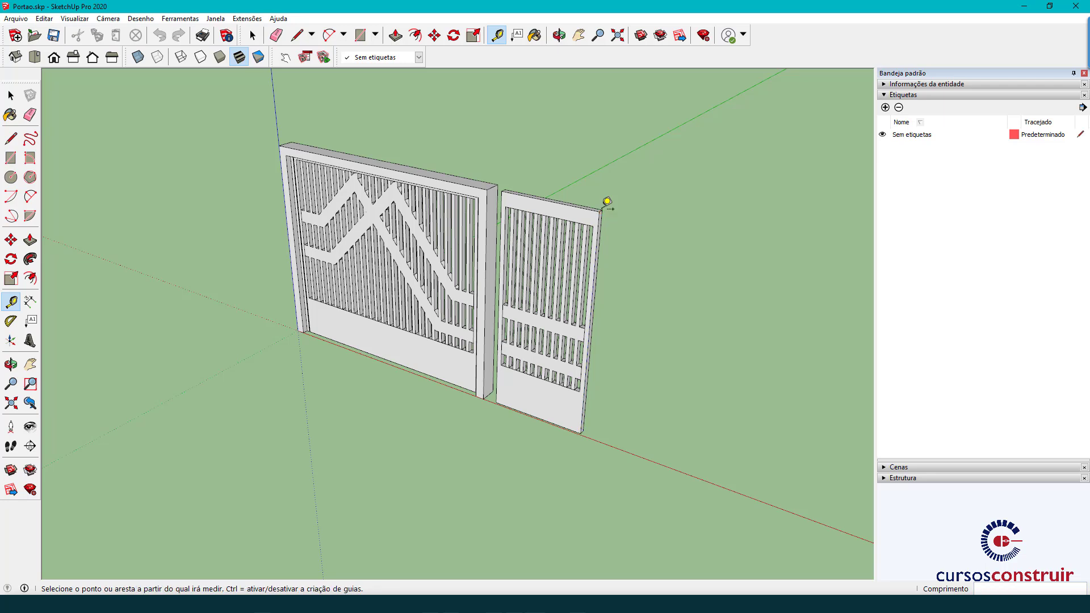
{"action": "key", "text": "space"}
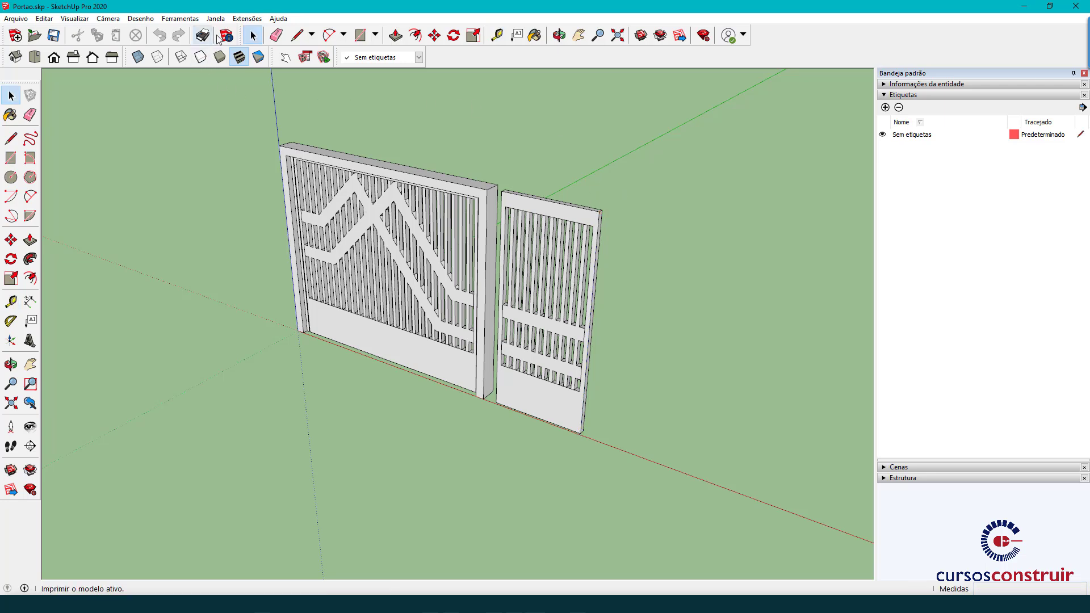
{"action": "left_click", "coordinate": [228, 36]}
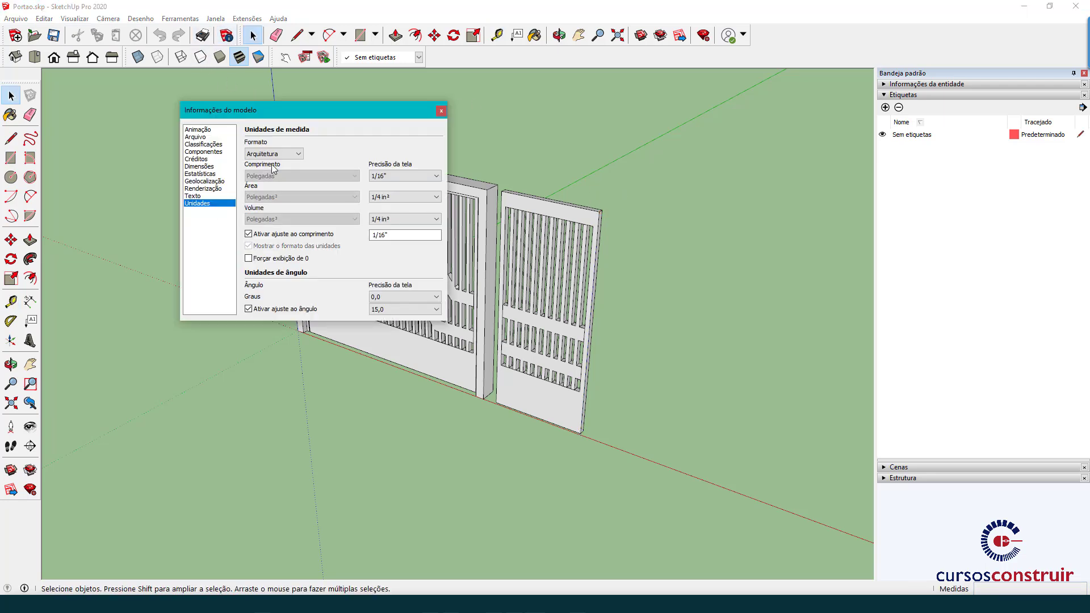
- Set the model's unit format to Decimal meters in Model Info
{"action": "left_click", "coordinate": [273, 154]}
{"action": "left_click", "coordinate": [274, 169]}
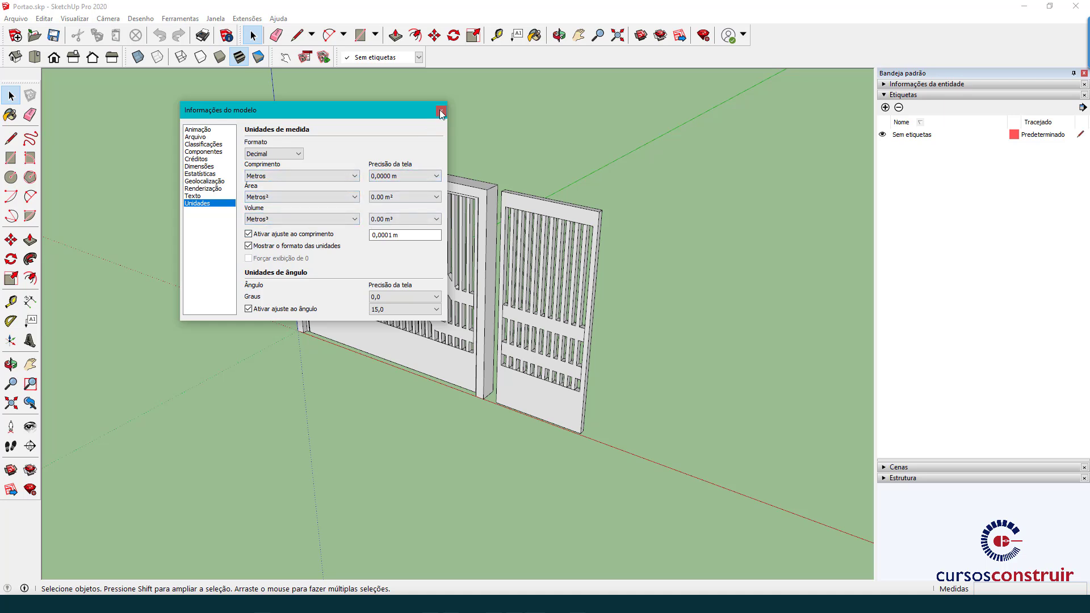
{"action": "left_click", "coordinate": [441, 110]}
- Re-measure the small gate's height, now reading 2,4500 m
{"action": "left_click", "coordinate": [10, 301]}
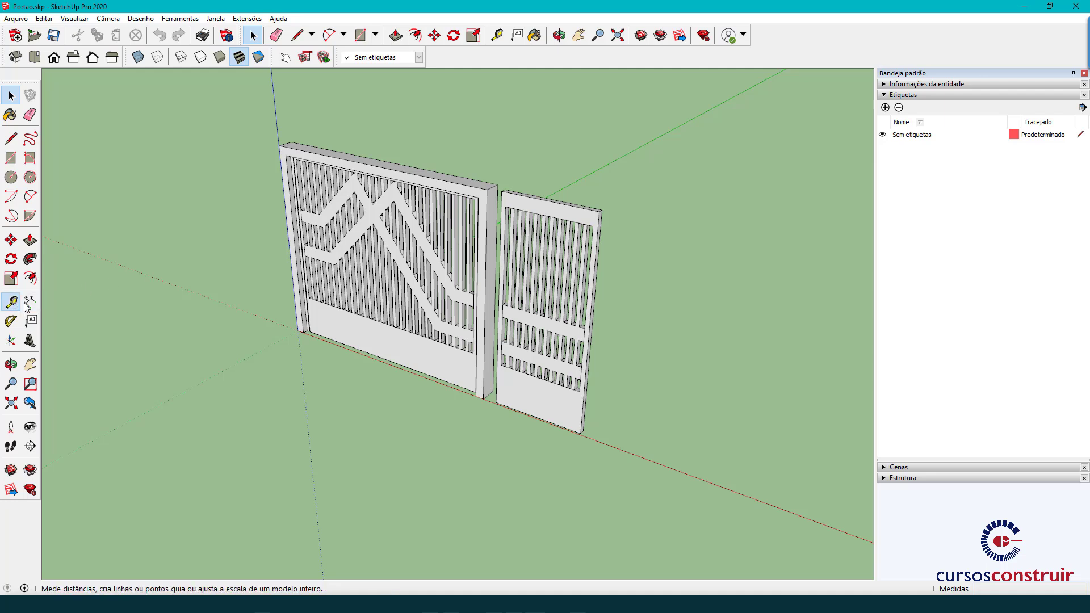
{"action": "left_click", "coordinate": [581, 433]}
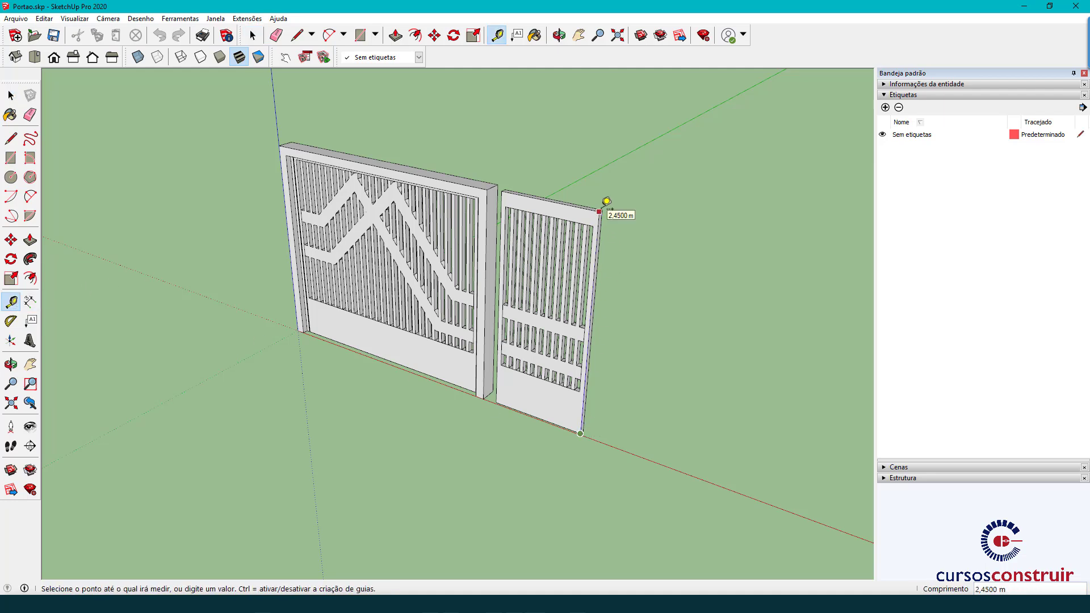
{"action": "left_click", "coordinate": [600, 210]}
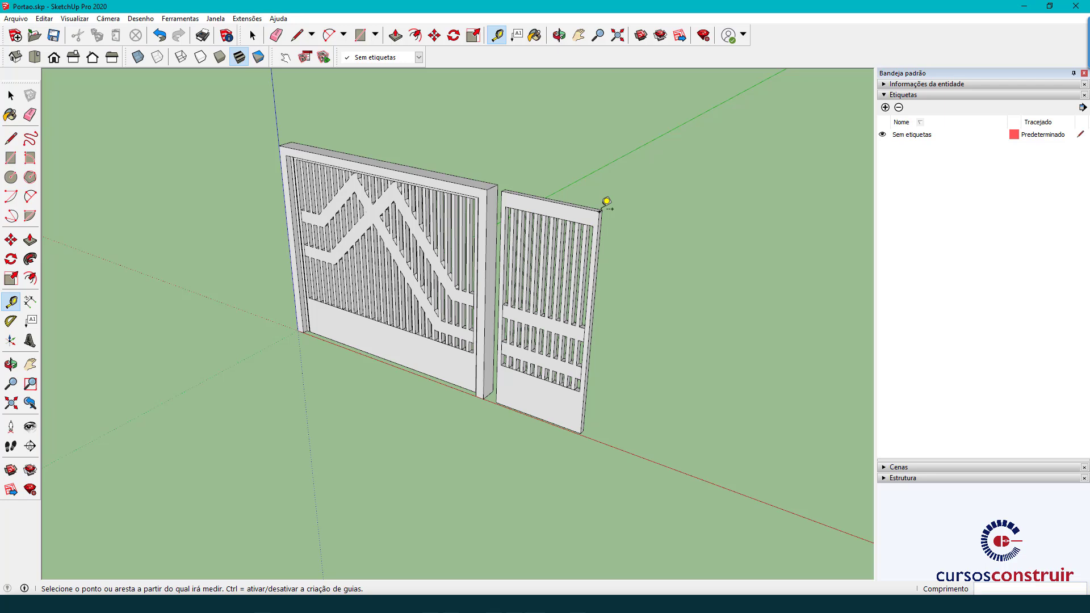
{"action": "key", "text": "space"}
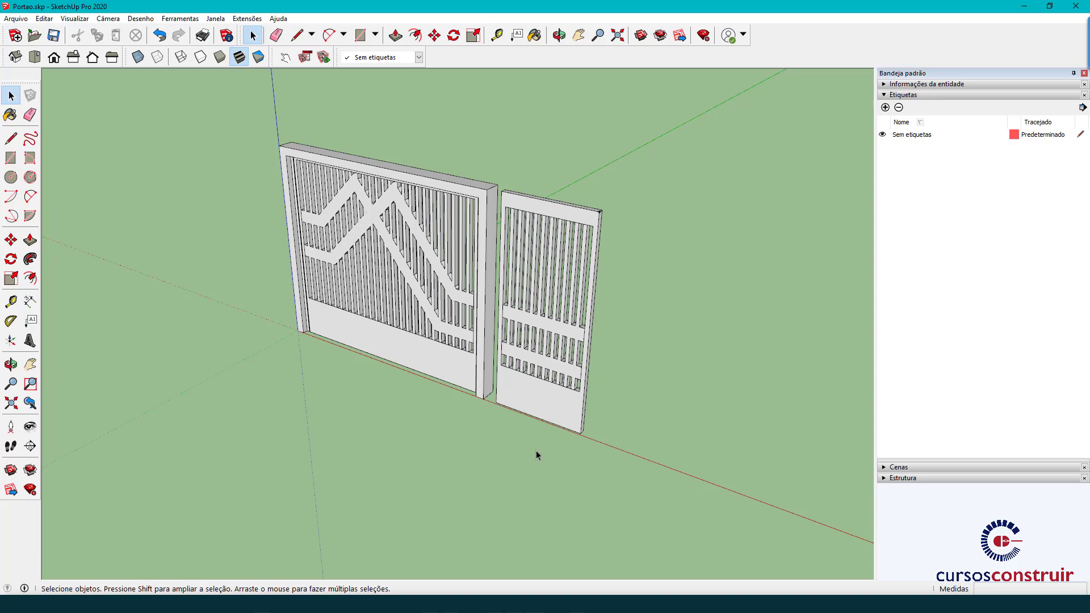
- Orbit below the gates, open the small gate for editing and delete a panel face
{"action": "mouse_move", "coordinate": [570, 428]}
{"action": "middle_mouse_down"}
{"action": "mouse_move", "coordinate": [550, 368]}
{"action": "mouse_move", "coordinate": [536, 361]}
{"action": "mouse_move", "coordinate": [547, 335]}
{"action": "middle_mouse_up"}
{"action": "scroll", "coordinate": [536, 360], "scroll_direction": "up", "scroll_amount": 2}
{"action": "scroll", "coordinate": [543, 356], "scroll_direction": "up", "scroll_amount": 3}
{"action": "double_click", "coordinate": [547, 336]}
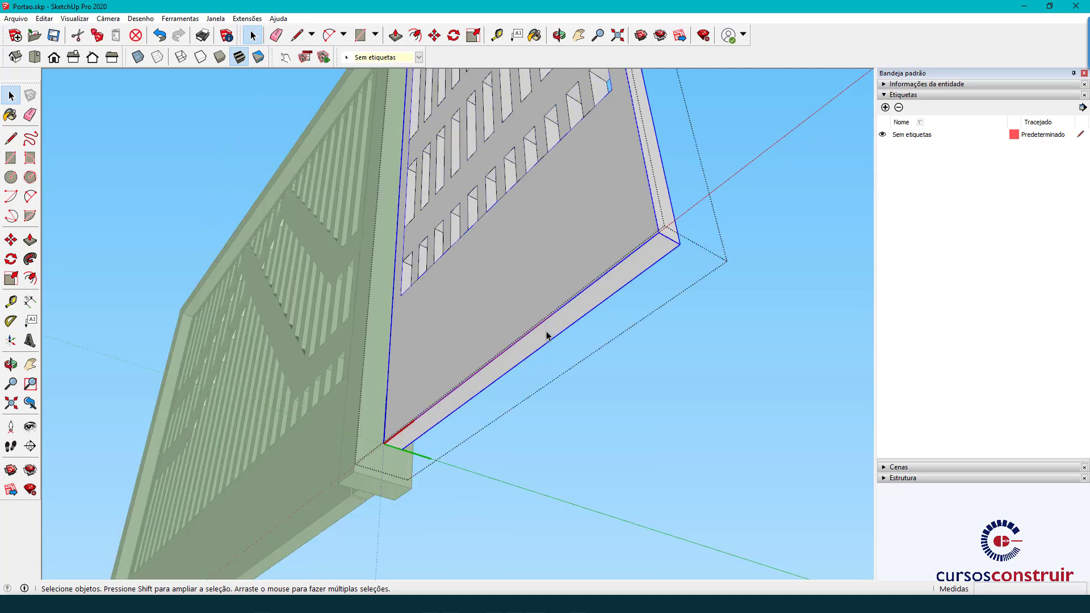
{"action": "left_click", "coordinate": [30, 240]}
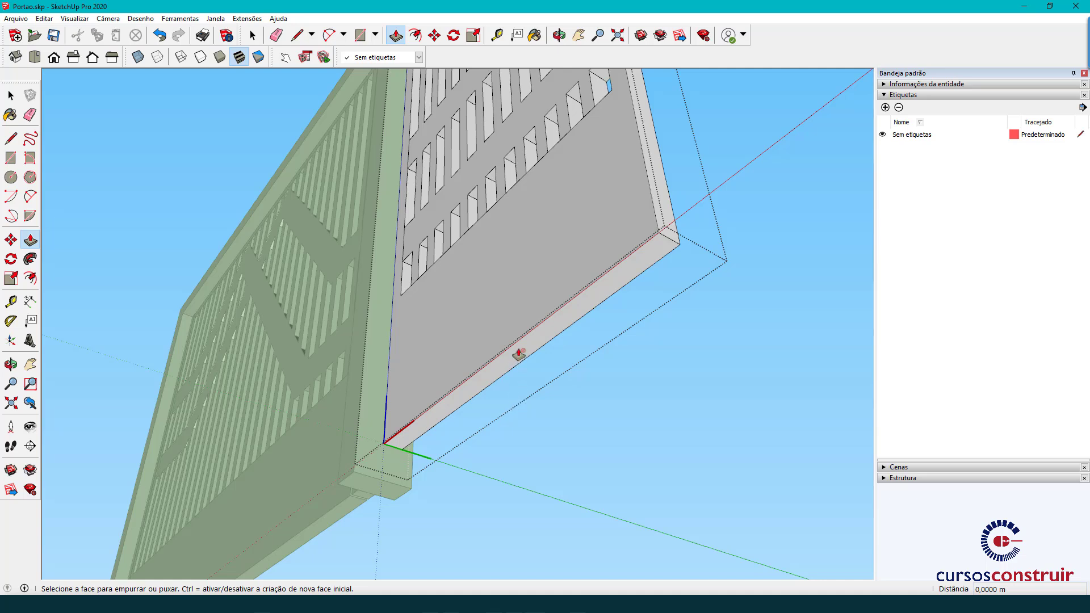
{"action": "key", "text": "space"}
{"action": "left_click", "coordinate": [520, 350]}
{"action": "key", "text": "Delete"}
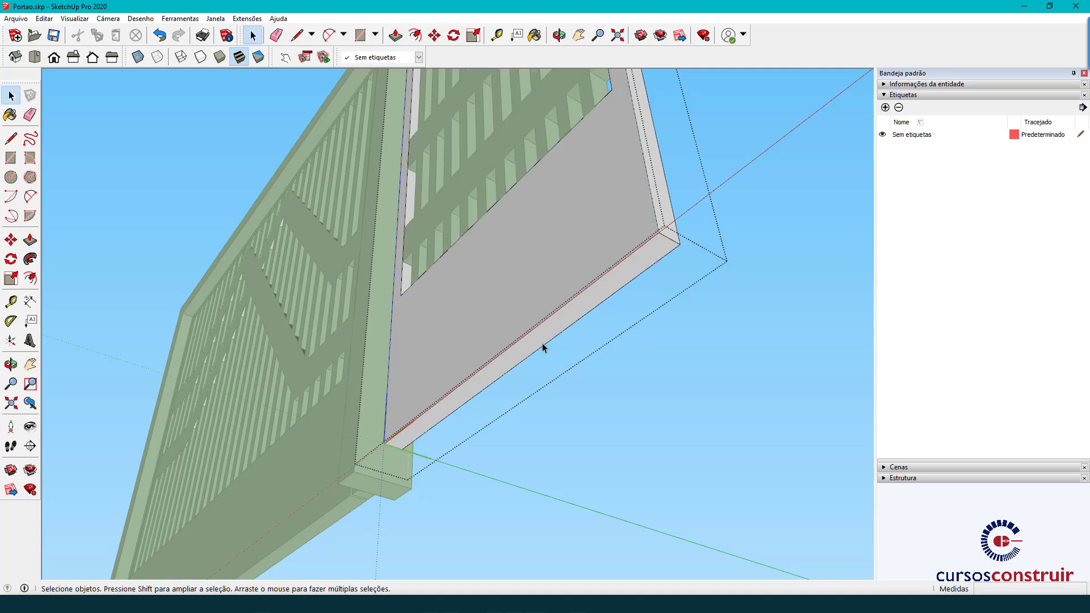
- Push/Pull the gate's narrow bottom face up by 0,3 m
{"action": "left_click", "coordinate": [543, 344]}
{"action": "key", "text": "p"}
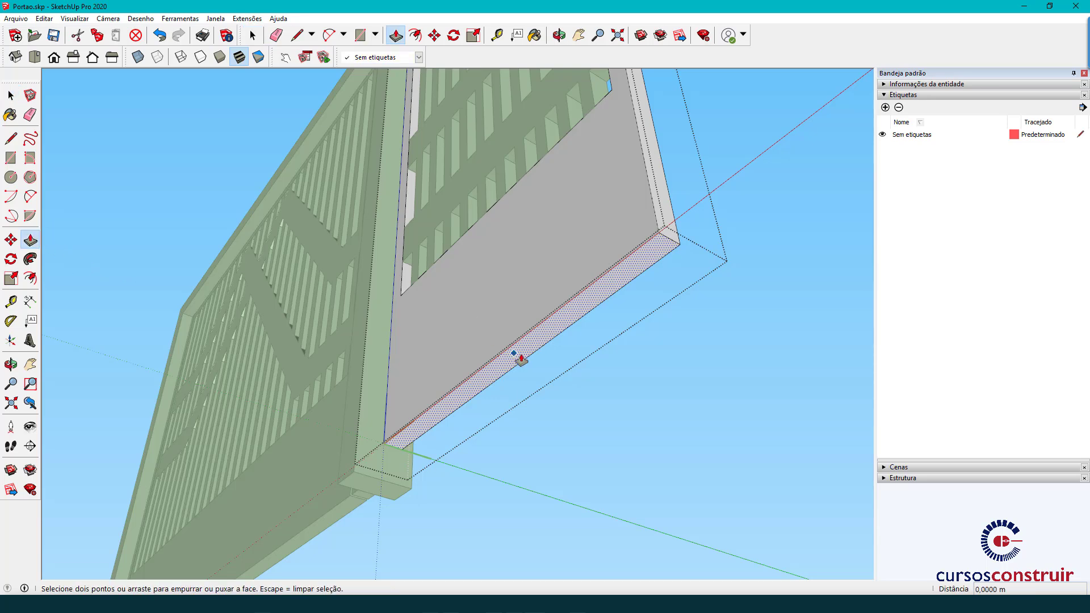
{"action": "left_click", "coordinate": [519, 357]}
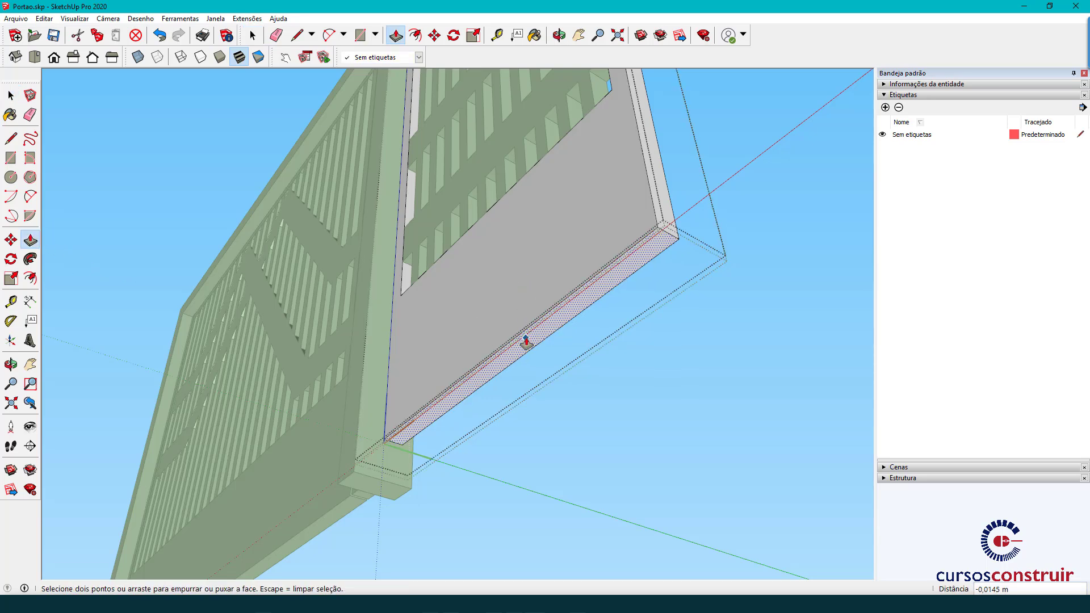
{"action": "key", "text": "ctrl+z"}
{"action": "scroll", "coordinate": [527, 344], "scroll_direction": "up", "scroll_amount": 6}
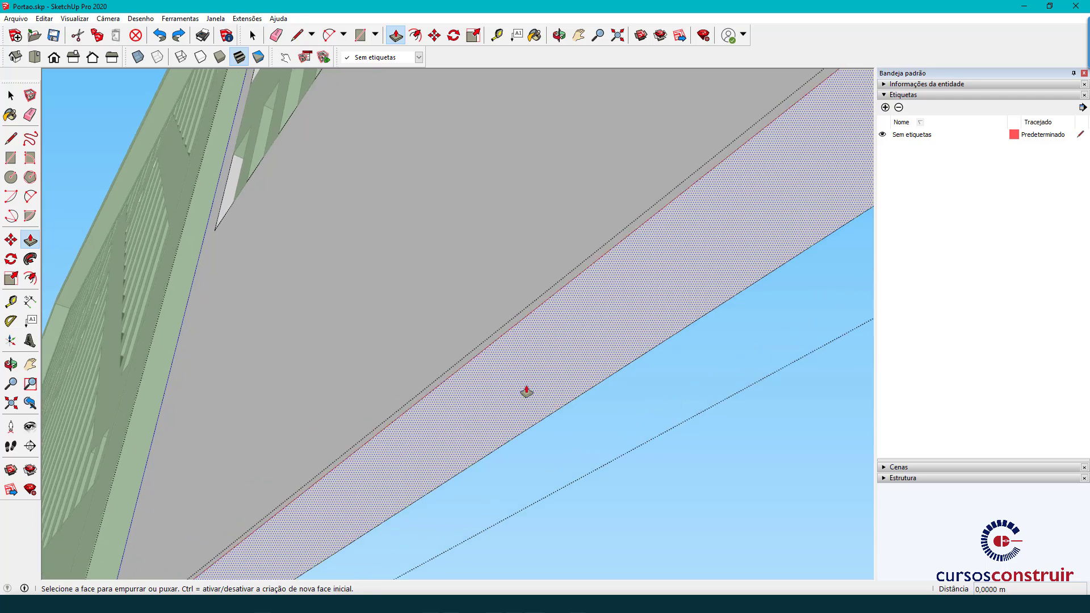
{"action": "left_click", "coordinate": [516, 395]}
{"action": "type", "text": "3"}
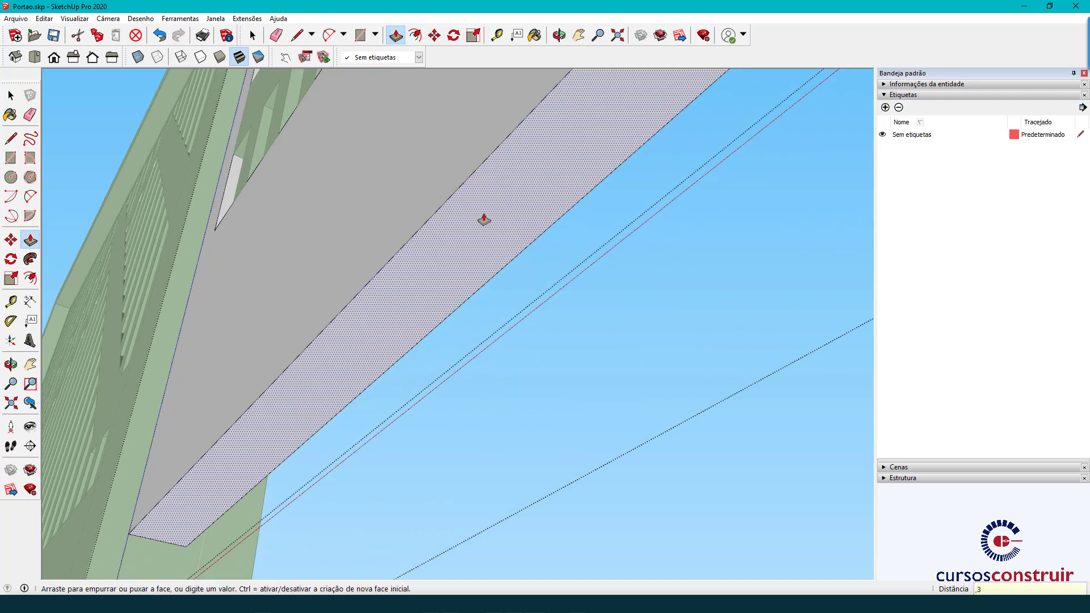
{"action": "key", "text": "Return"}
{"action": "scroll", "coordinate": [531, 329], "scroll_direction": "down", "scroll_amount": 3}
{"action": "scroll", "coordinate": [531, 329], "scroll_direction": "down", "scroll_amount": 3}
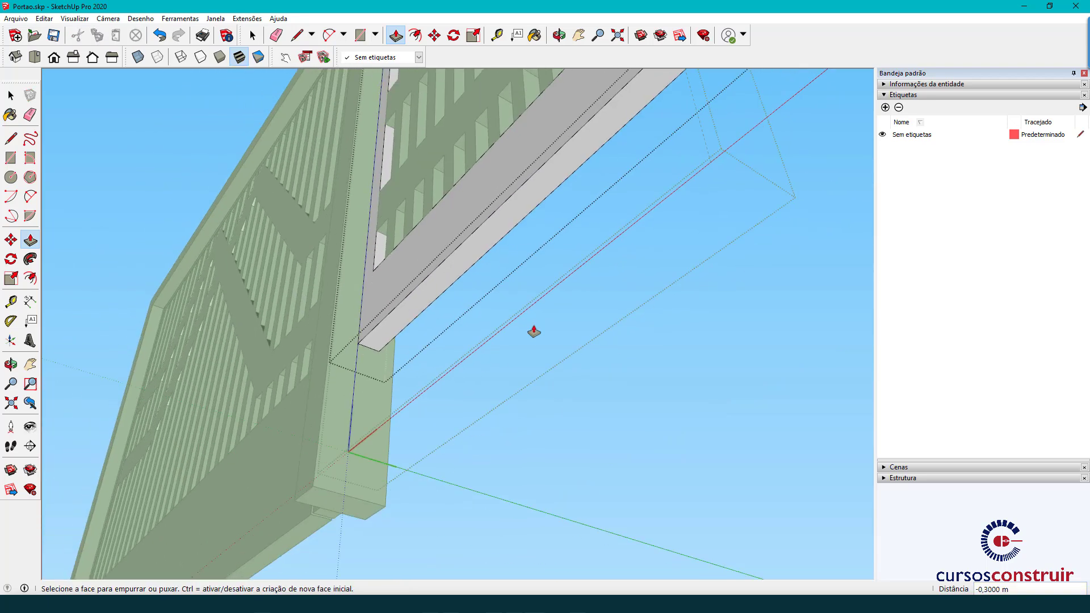
{"action": "scroll", "coordinate": [531, 329], "scroll_direction": "down", "scroll_amount": 2}
{"action": "key", "text": "space"}
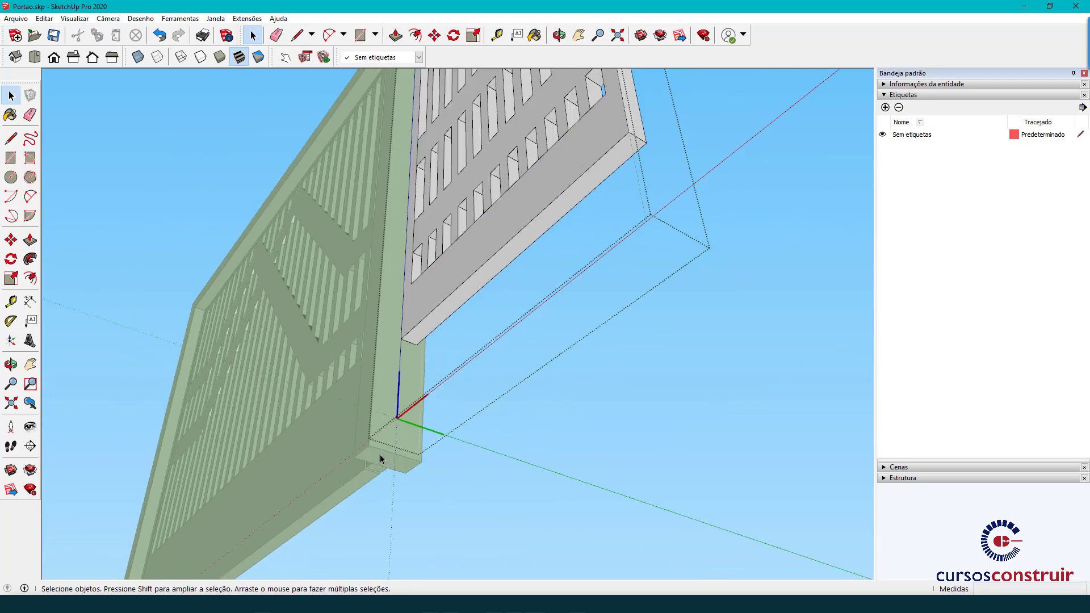
- Open the gate post and push its bottom face up by 0,3 m
{"action": "double_click", "coordinate": [380, 455]}
{"action": "left_click", "coordinate": [389, 461]}
{"action": "scroll", "coordinate": [390, 461], "scroll_direction": "up", "scroll_amount": 2}
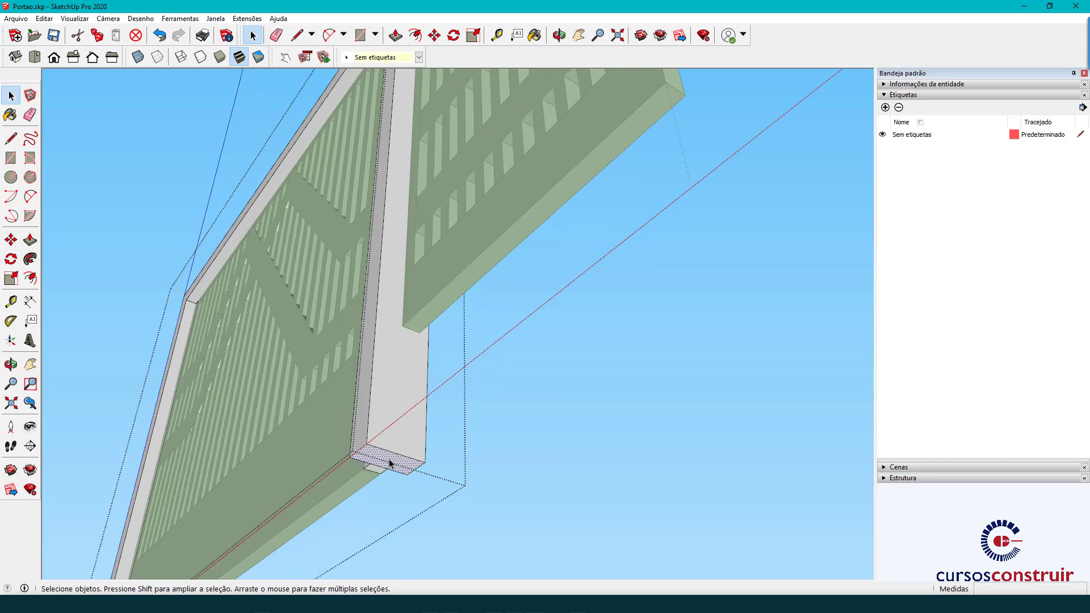
{"action": "scroll", "coordinate": [390, 462], "scroll_direction": "up", "scroll_amount": 2}
{"action": "scroll", "coordinate": [390, 461], "scroll_direction": "up", "scroll_amount": 2}
{"action": "key", "text": "p"}
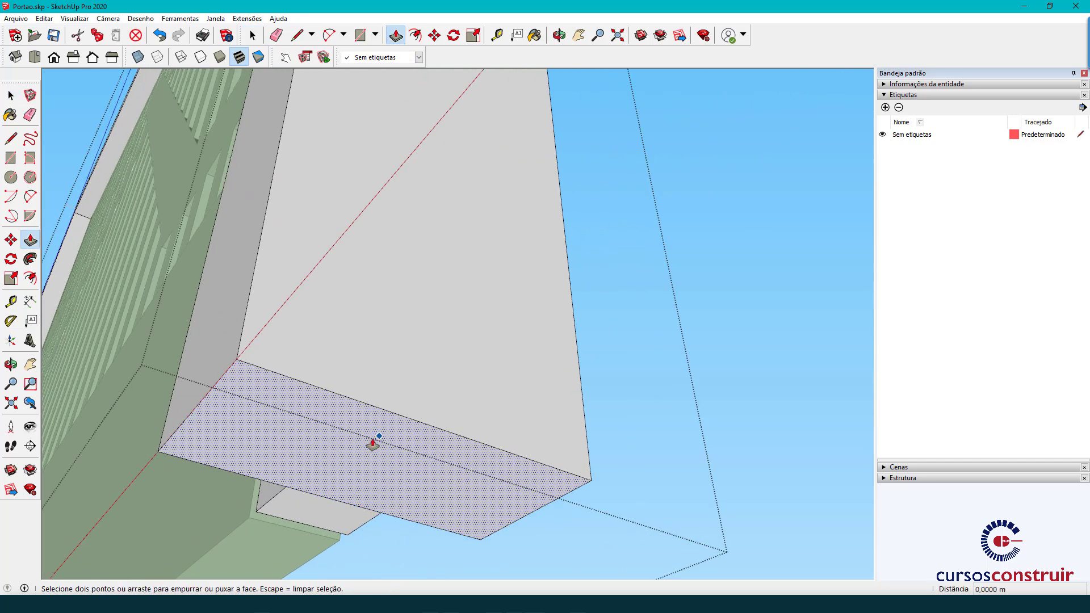
{"action": "left_click_drag", "start_coordinate": [370, 440], "coordinate": [376, 267]}
{"action": "type", "text": "3"}
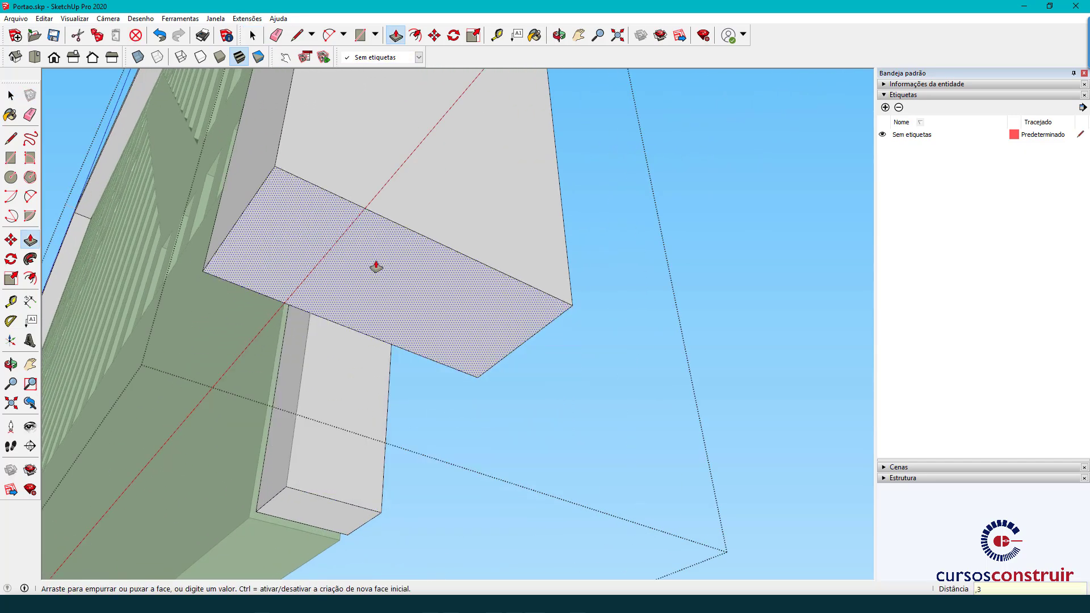
{"action": "key", "text": "Return"}
{"action": "key", "text": "space"}
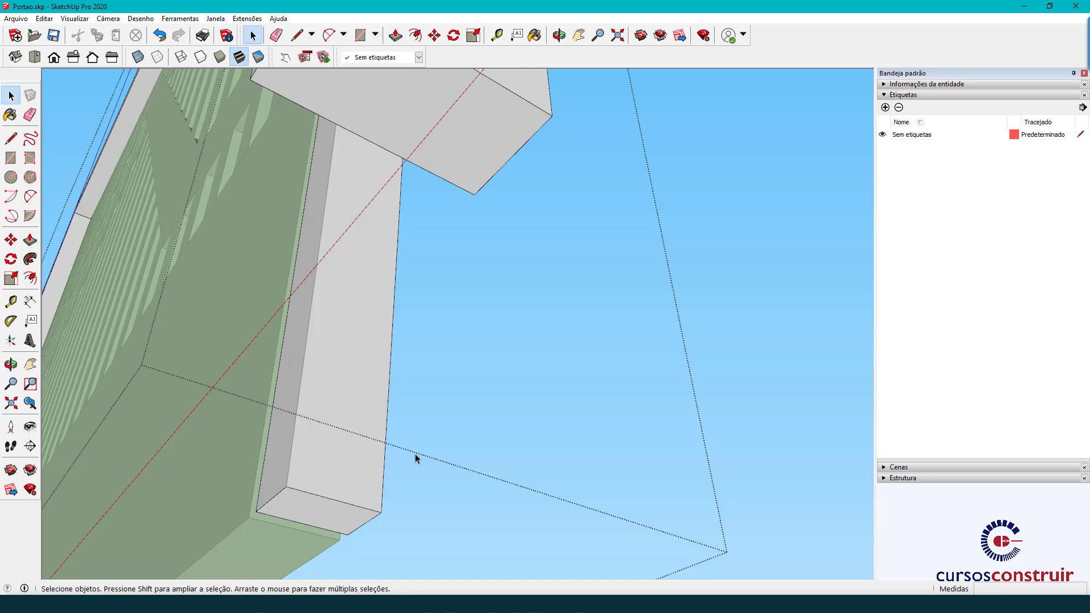
- Push the lower box's bottom face up by 0,3 m
{"action": "left_click", "coordinate": [311, 520]}
{"action": "key", "text": "p"}
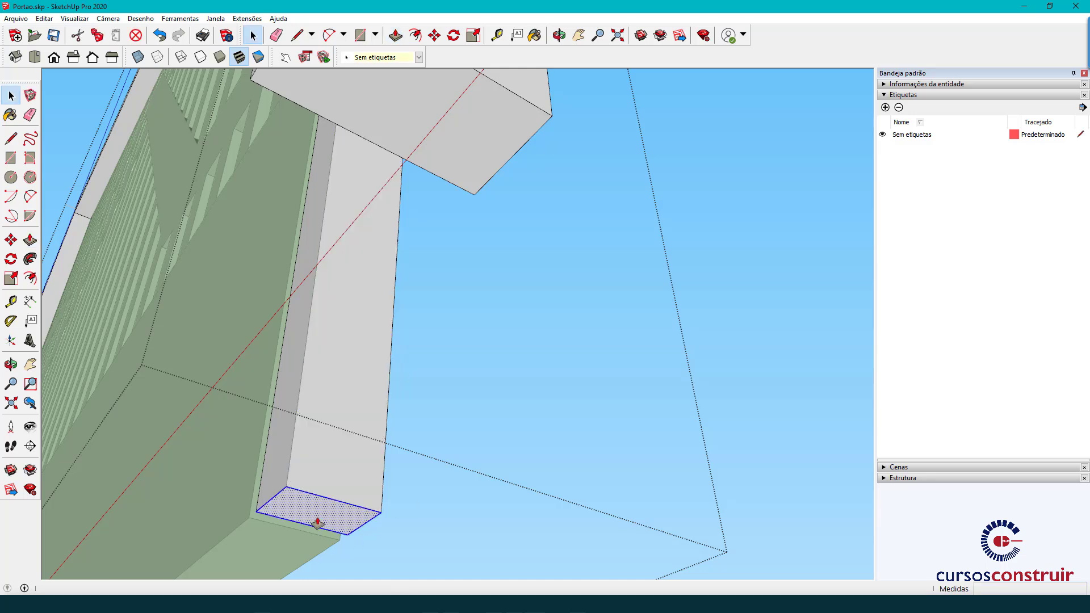
{"action": "left_click", "coordinate": [323, 517]}
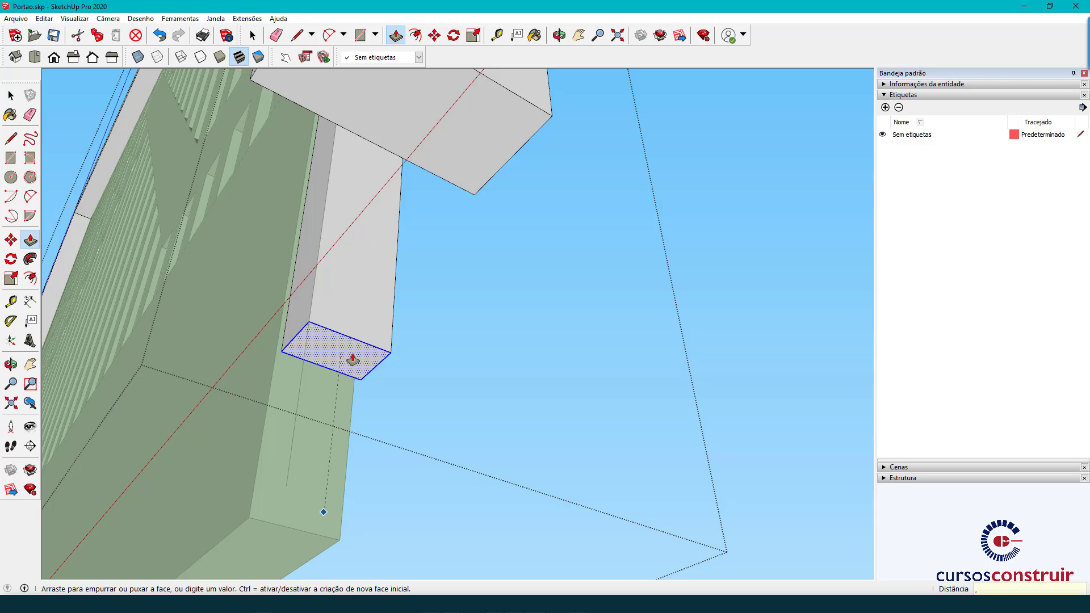
{"action": "type", "text": "0,3"}
{"action": "key", "text": "Return"}
{"action": "key", "text": "space"}
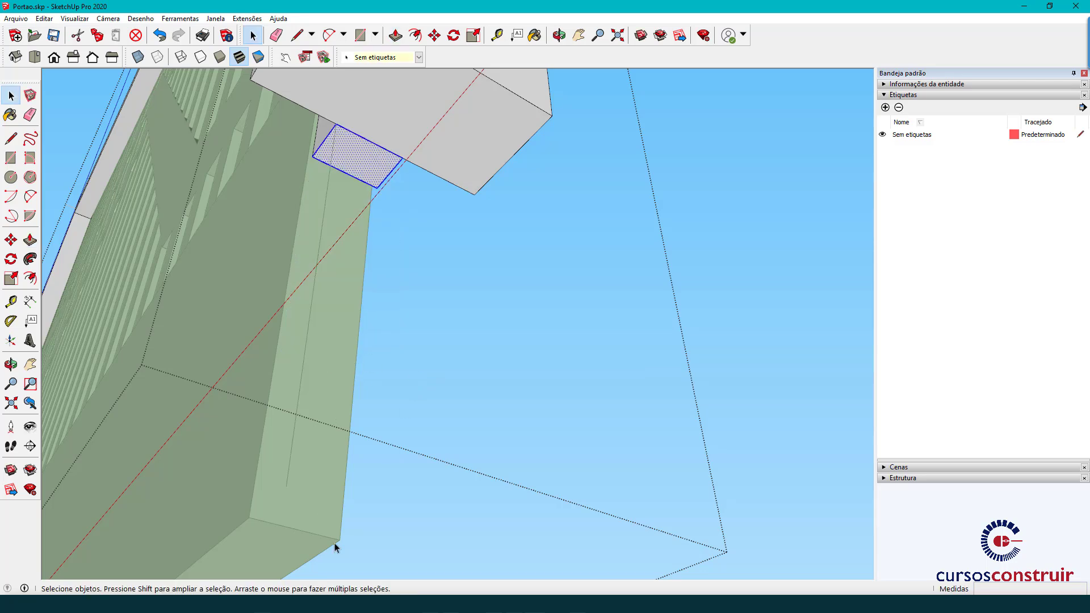
- Orbit around the gate bottom and push the small face beside the post
{"action": "mouse_move", "coordinate": [366, 433]}
{"action": "middle_mouse_down"}
{"action": "mouse_move", "coordinate": [382, 401]}
{"action": "mouse_move", "coordinate": [341, 438]}
{"action": "middle_mouse_up"}
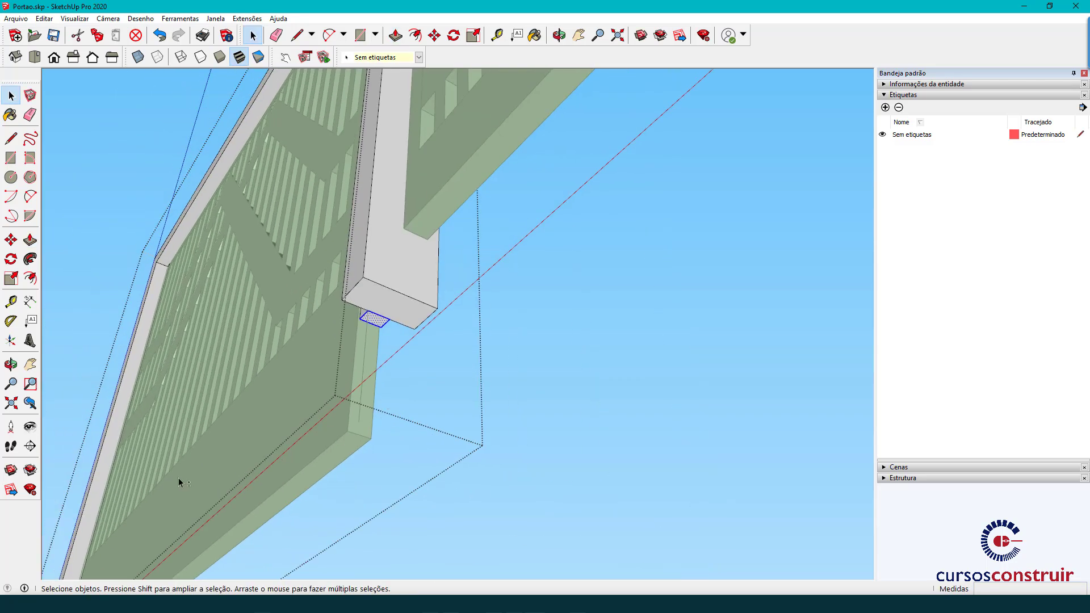
{"action": "mouse_move", "coordinate": [177, 480]}
{"action": "middle_mouse_down"}
{"action": "mouse_move", "coordinate": [579, 221]}
{"action": "mouse_move", "coordinate": [377, 480]}
{"action": "middle_mouse_up"}
{"action": "scroll", "coordinate": [378, 494], "scroll_direction": "up", "scroll_amount": 3}
{"action": "scroll", "coordinate": [380, 510], "scroll_direction": "up", "scroll_amount": 4}
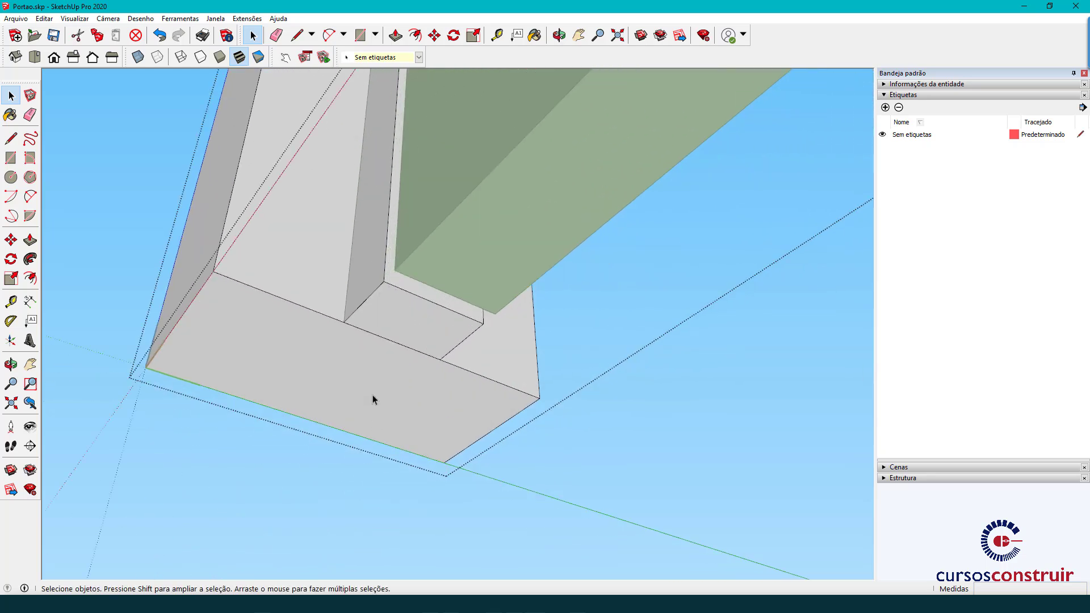
{"action": "double_click", "coordinate": [412, 323]}
{"action": "key", "text": "p"}
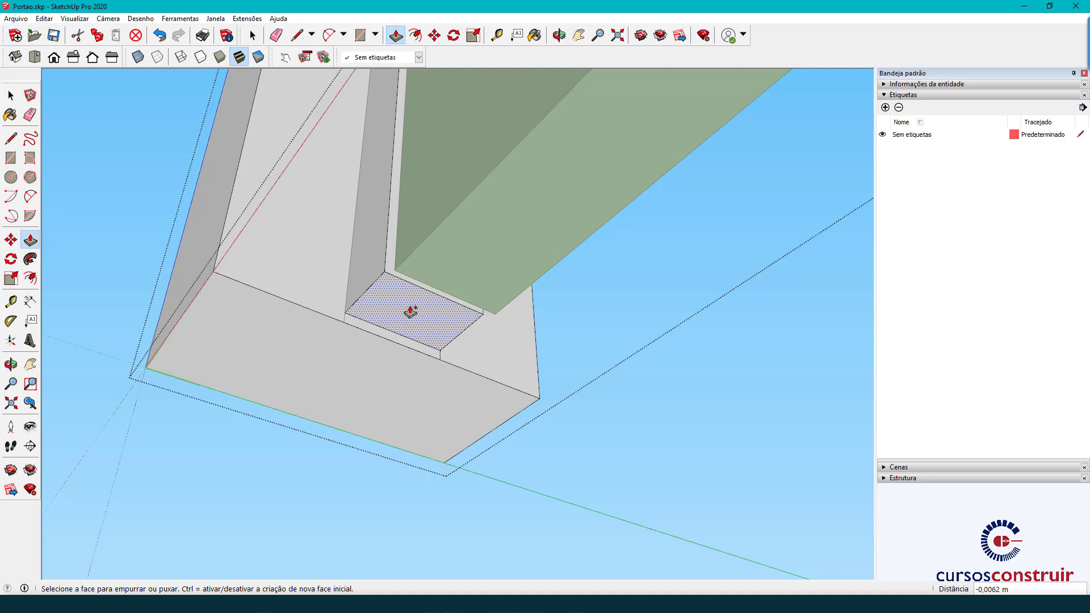
{"action": "left_click", "coordinate": [412, 312]}
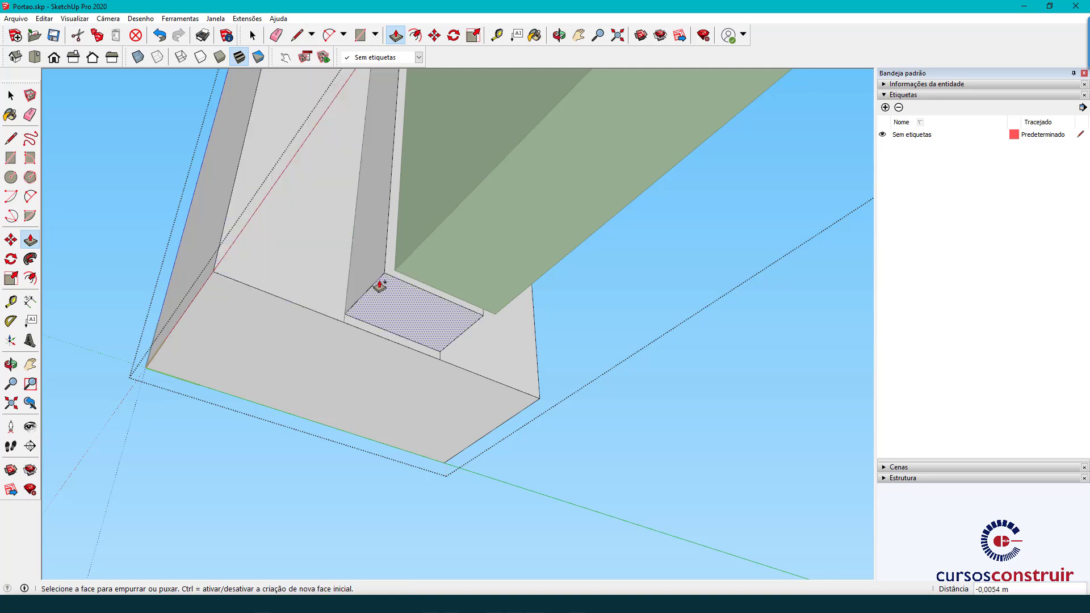
- Push that small face beside the post by 0,3 m
{"action": "scroll", "coordinate": [379, 285], "scroll_direction": "up", "scroll_amount": 3}
{"action": "scroll", "coordinate": [396, 312], "scroll_direction": "up", "scroll_amount": 3}
{"action": "left_click", "coordinate": [431, 353]}
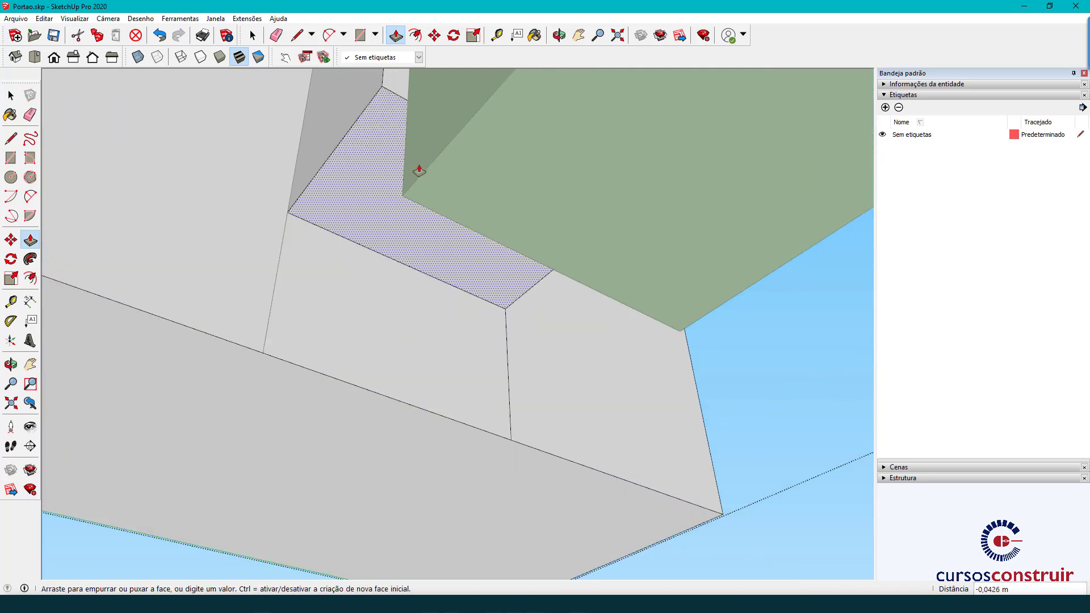
{"action": "type", "text": "0,3"}
{"action": "key", "text": "Return"}
{"action": "scroll", "coordinate": [463, 362], "scroll_direction": "down", "scroll_amount": 3}
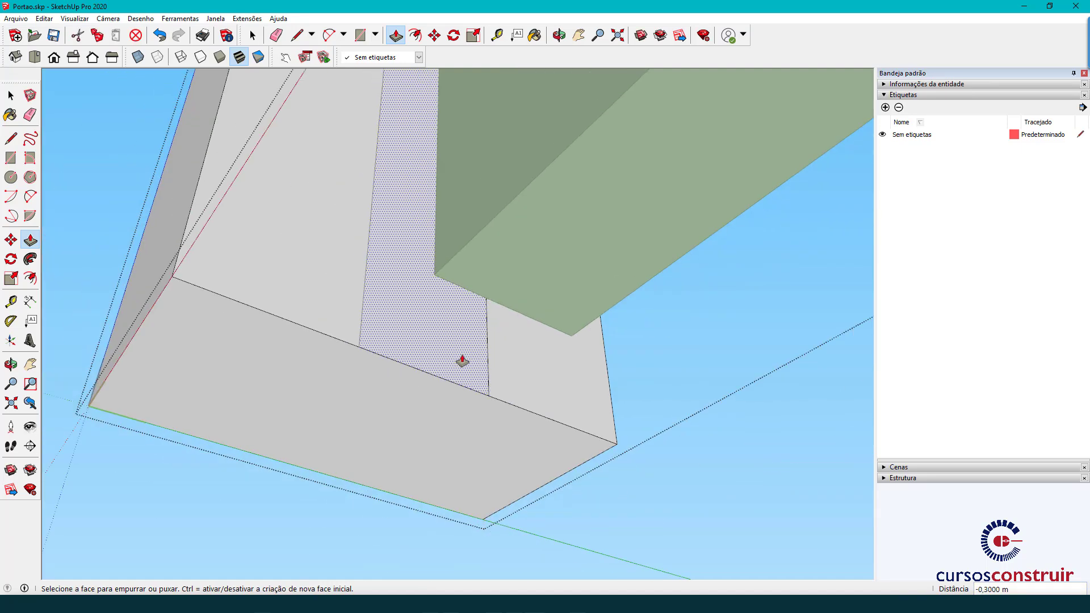
{"action": "scroll", "coordinate": [462, 362], "scroll_direction": "down", "scroll_amount": 2}
{"action": "key", "text": "space"}
- Push the post's bottom face inward, leaving a recess
{"action": "left_click", "coordinate": [380, 401]}
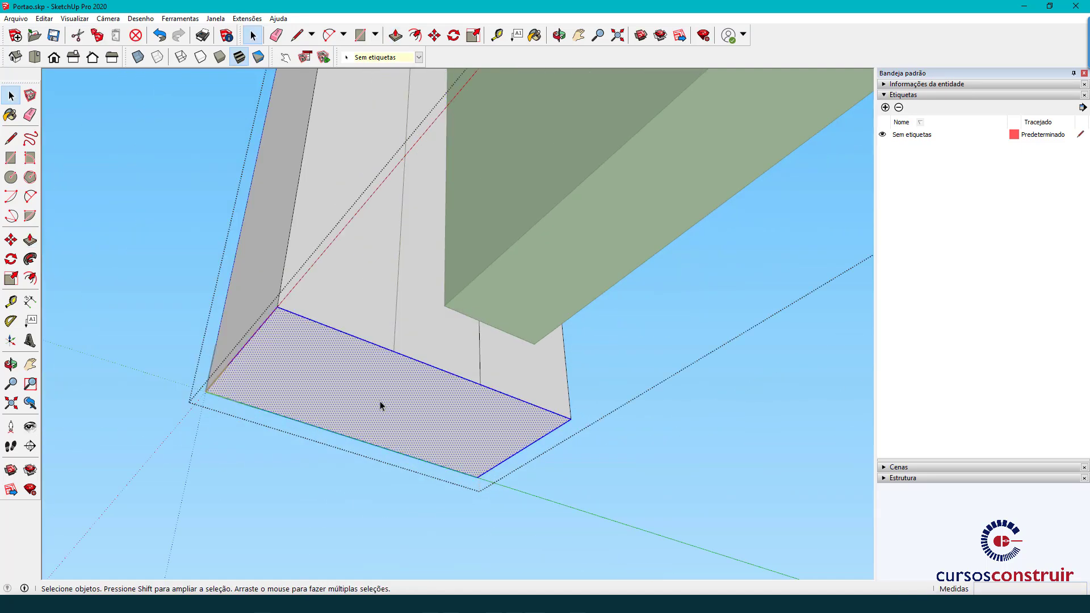
{"action": "left_click", "coordinate": [379, 401]}
{"action": "key", "text": "p"}
{"action": "left_click", "coordinate": [379, 404]}
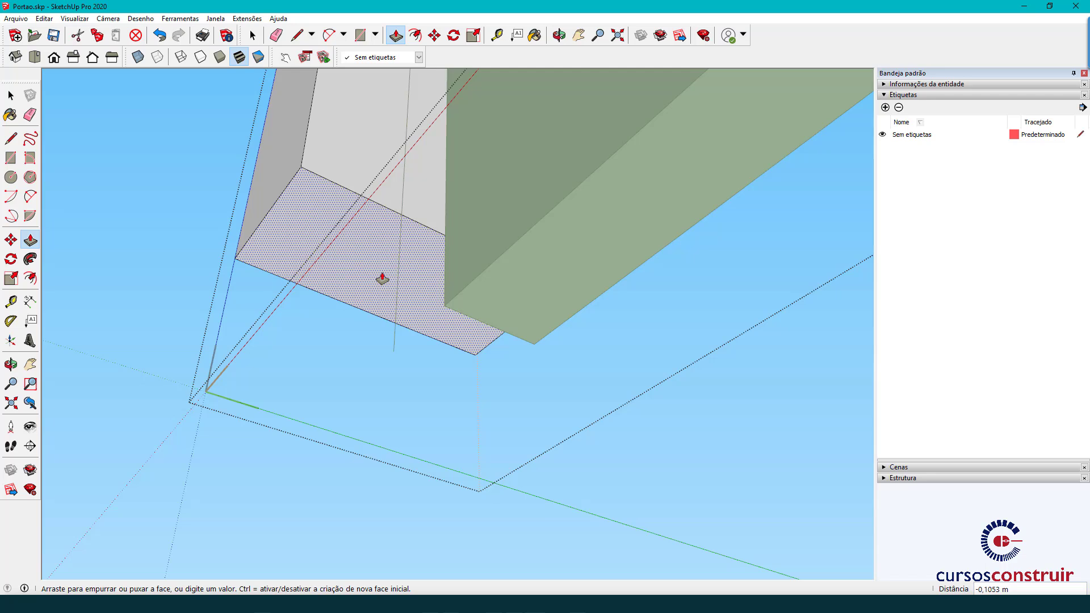
{"action": "left_click", "coordinate": [382, 278]}
{"action": "scroll", "coordinate": [382, 278], "scroll_direction": "down", "scroll_amount": 2}
{"action": "key", "text": "space"}
{"action": "scroll", "coordinate": [383, 278], "scroll_direction": "down", "scroll_amount": 2}
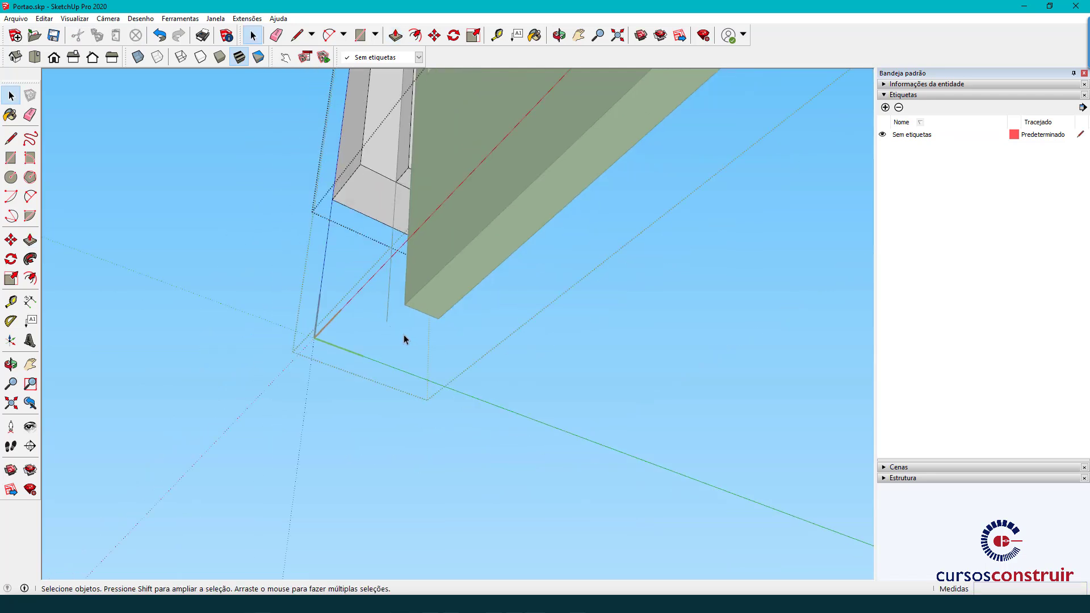
- Push the green frame's end face by the 0,3 m offset
{"action": "triple_click", "coordinate": [463, 286]}
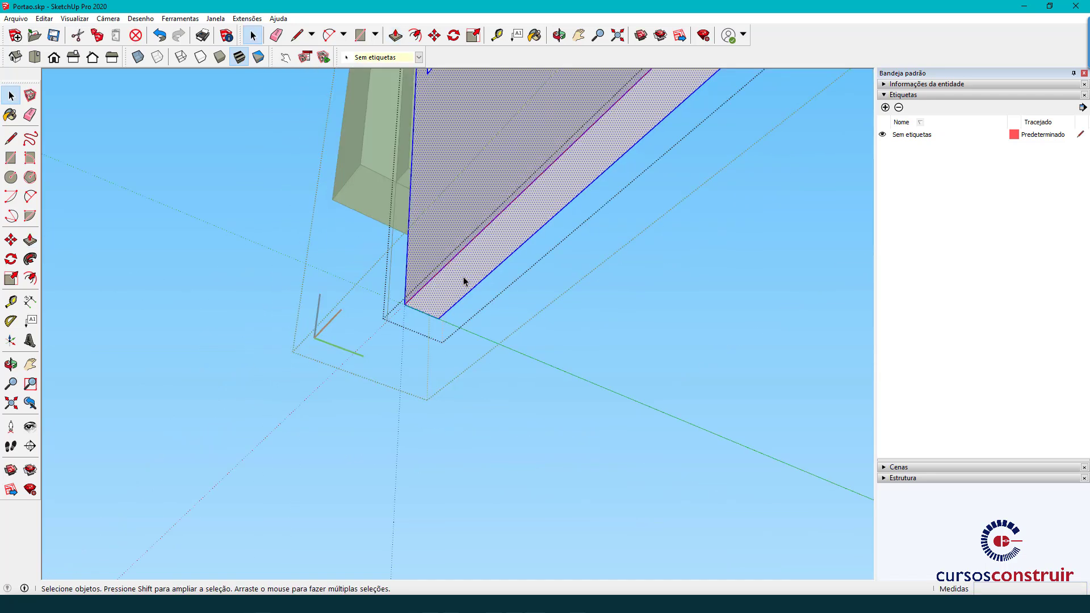
{"action": "left_click", "coordinate": [464, 278]}
{"action": "key", "text": "p"}
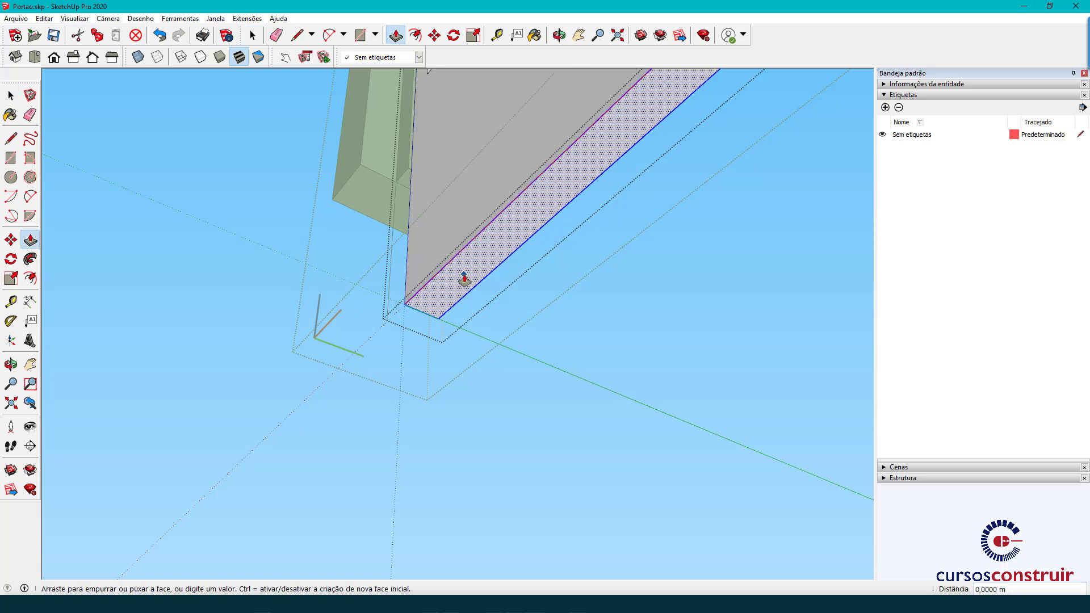
{"action": "left_click", "coordinate": [465, 275]}
{"action": "key", "text": "Return"}
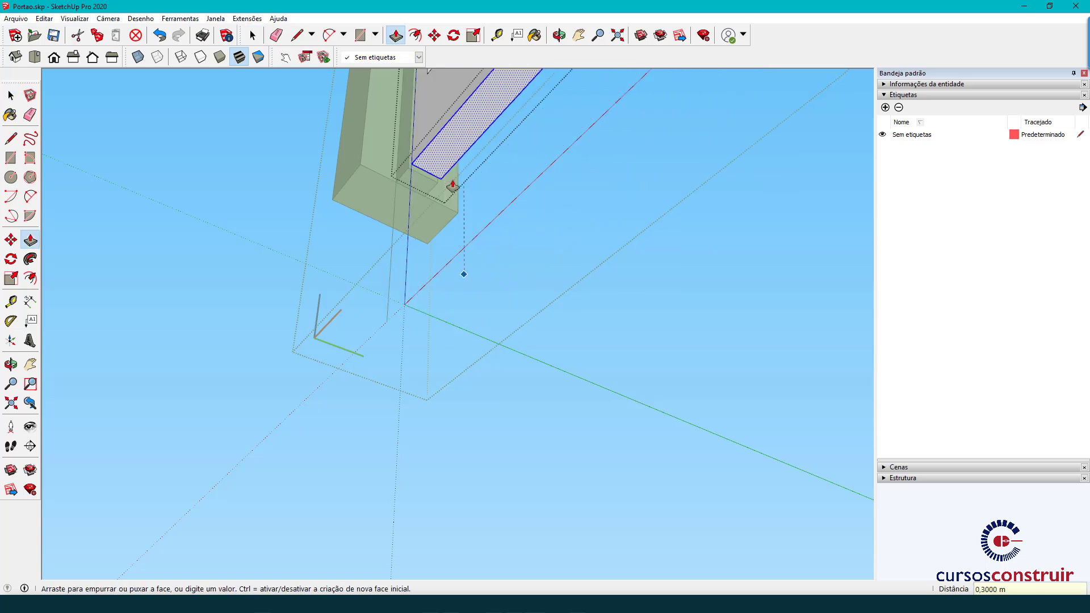
{"action": "scroll", "coordinate": [454, 190], "scroll_direction": "down", "scroll_amount": 3}
{"action": "key", "text": "space"}
{"action": "scroll", "coordinate": [589, 246], "scroll_direction": "down", "scroll_amount": 2}
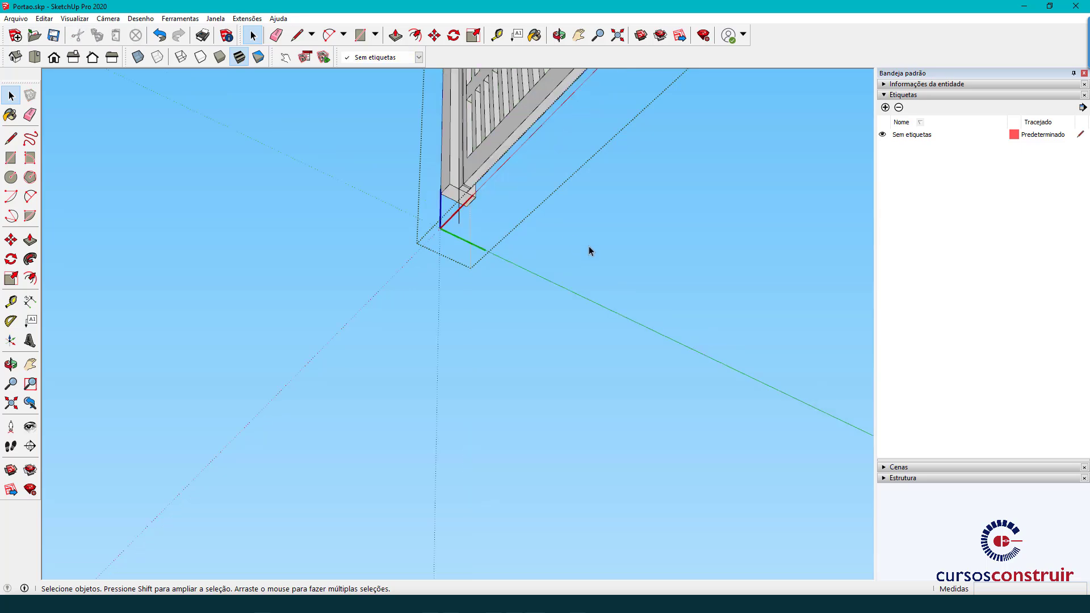
{"action": "scroll", "coordinate": [590, 249], "scroll_direction": "down", "scroll_amount": 2}
{"action": "scroll", "coordinate": [623, 194], "scroll_direction": "down", "scroll_amount": 1}
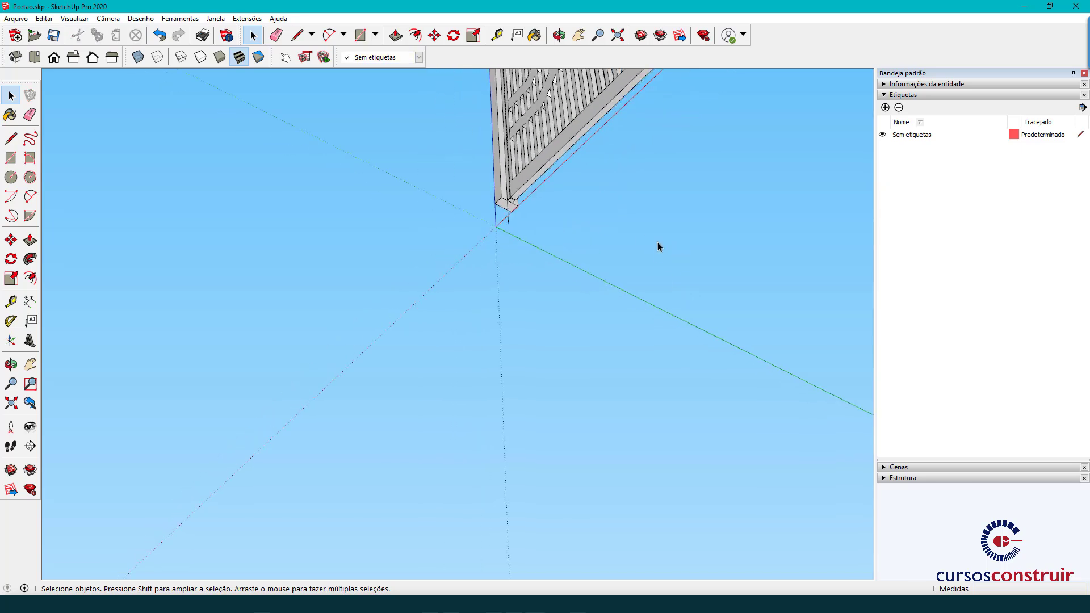
- Orbit to a low front view and delete the stray vertical edge in the left gate group
{"action": "mouse_move", "coordinate": [658, 242]}
{"action": "middle_mouse_down"}
{"action": "mouse_move", "coordinate": [536, 300]}
{"action": "mouse_move", "coordinate": [579, 414]}
{"action": "middle_mouse_up"}
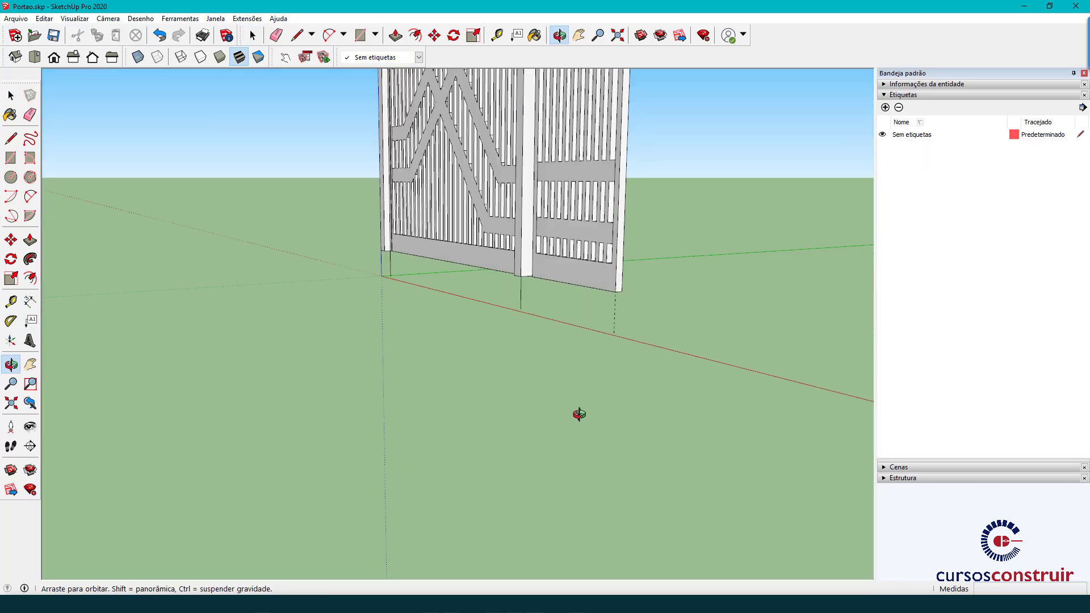
{"action": "scroll", "coordinate": [543, 276], "scroll_direction": "up", "scroll_amount": 2}
{"action": "scroll", "coordinate": [544, 276], "scroll_direction": "up", "scroll_amount": 3}
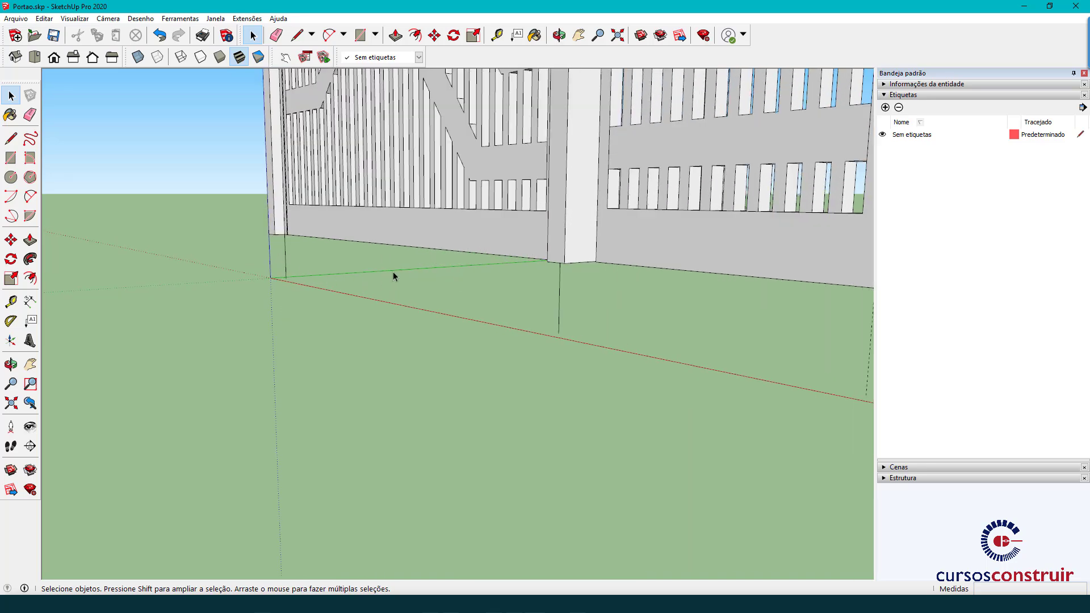
{"action": "scroll", "coordinate": [486, 372], "scroll_direction": "down", "scroll_amount": 3}
{"action": "scroll", "coordinate": [495, 385], "scroll_direction": "up", "scroll_amount": 1}
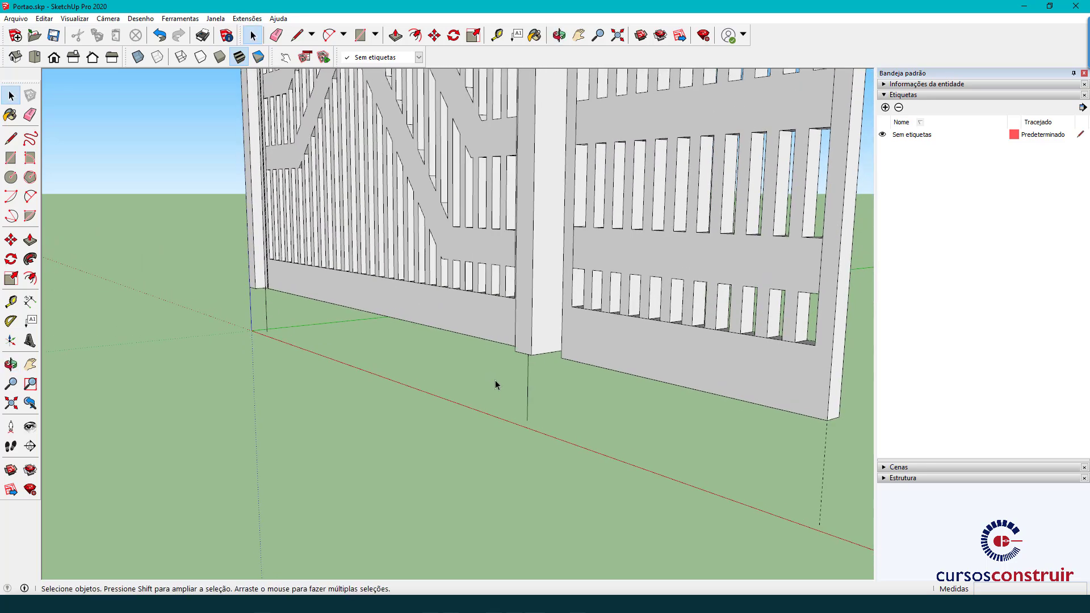
{"action": "double_click", "coordinate": [542, 337]}
{"action": "left_click_drag", "start_coordinate": [491, 400], "coordinate": [502, 396]}
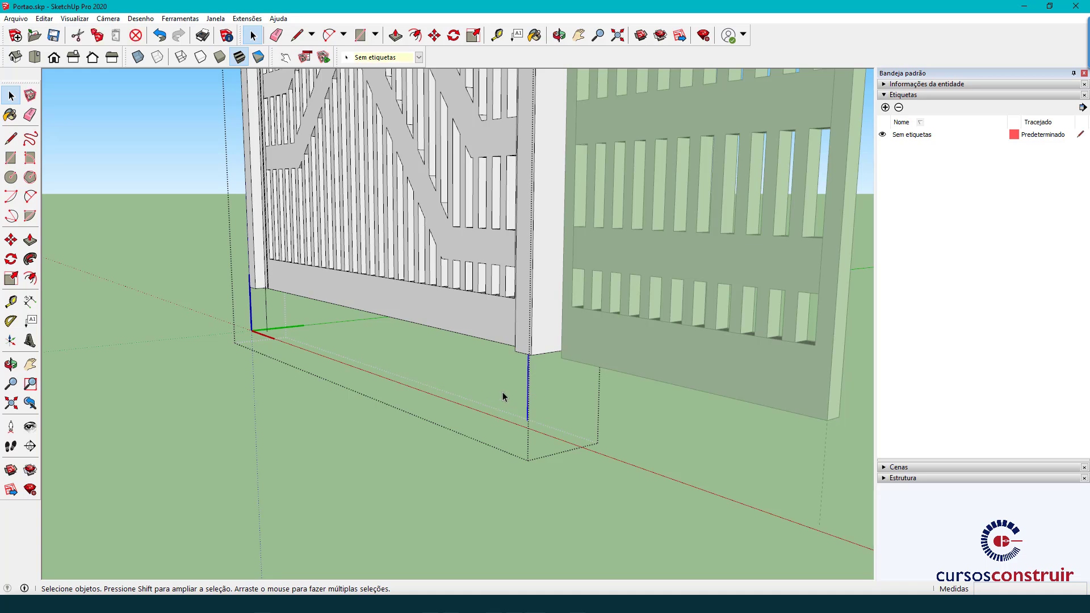
{"action": "key", "text": "Delete"}
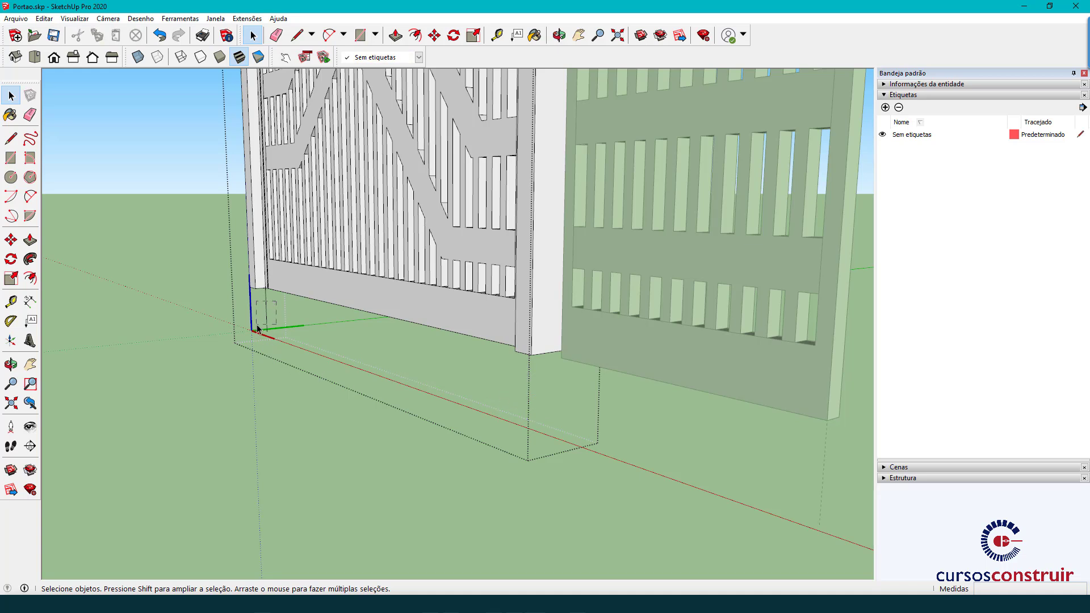
- Exit the gate group and orbit back to see the whole gate
{"action": "scroll", "coordinate": [335, 332], "scroll_direction": "down", "scroll_amount": 3}
{"action": "scroll", "coordinate": [353, 349], "scroll_direction": "down", "scroll_amount": 3}
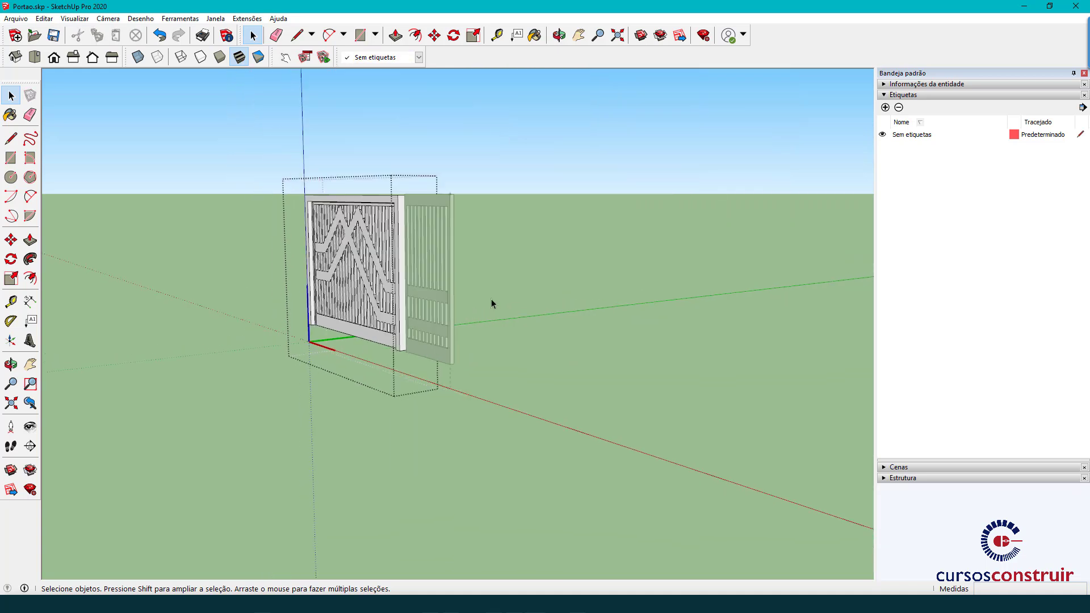
{"action": "left_click", "coordinate": [499, 294]}
{"action": "middle_click_drag", "start_coordinate": [505, 290], "coordinate": [551, 266]}
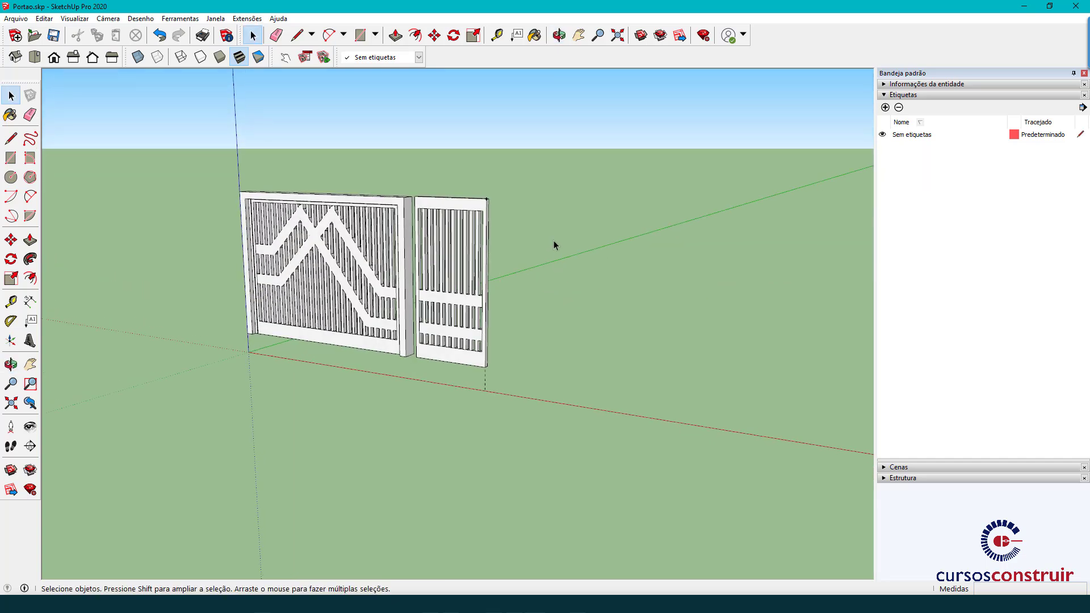
{"action": "scroll", "coordinate": [488, 250], "scroll_direction": "up", "scroll_amount": 2}
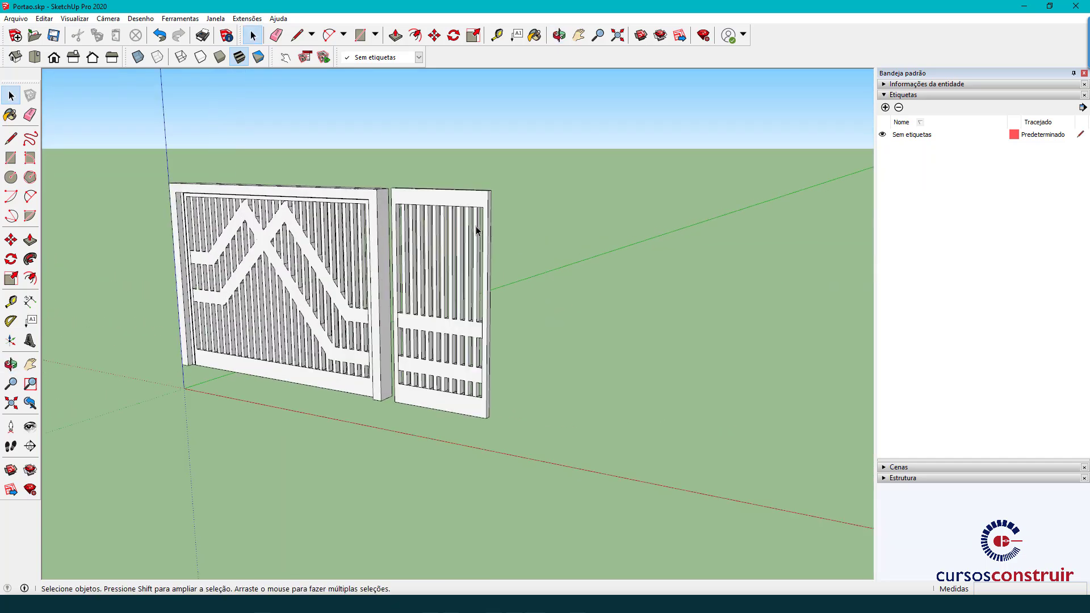
{"action": "scroll", "coordinate": [431, 254], "scroll_direction": "up", "scroll_amount": 1}
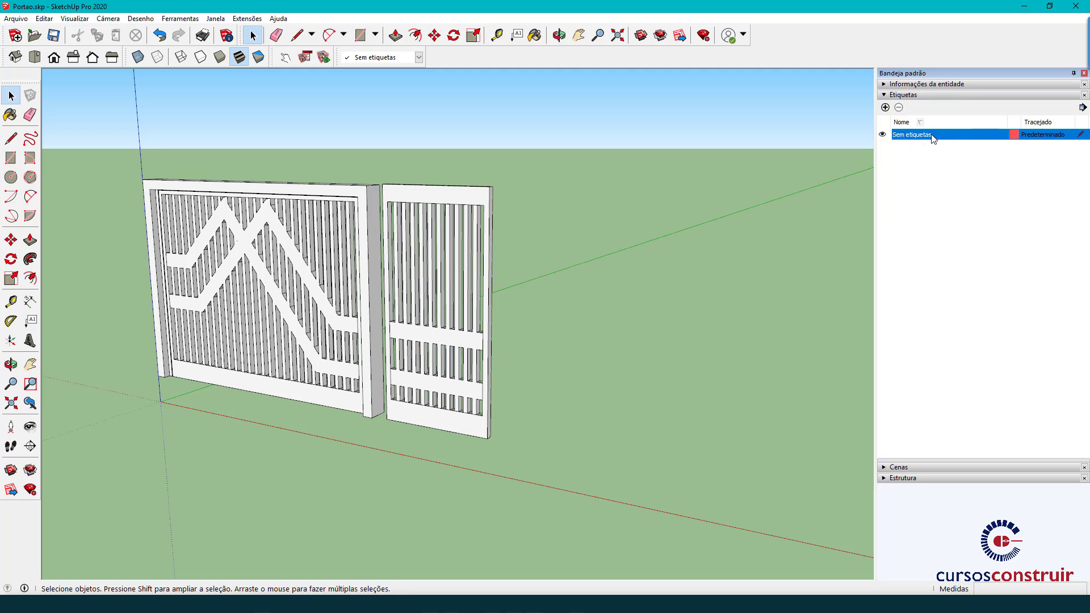
- Add a PORTÃO tag and assign both selected gates to it
{"action": "left_click", "coordinate": [885, 107]}
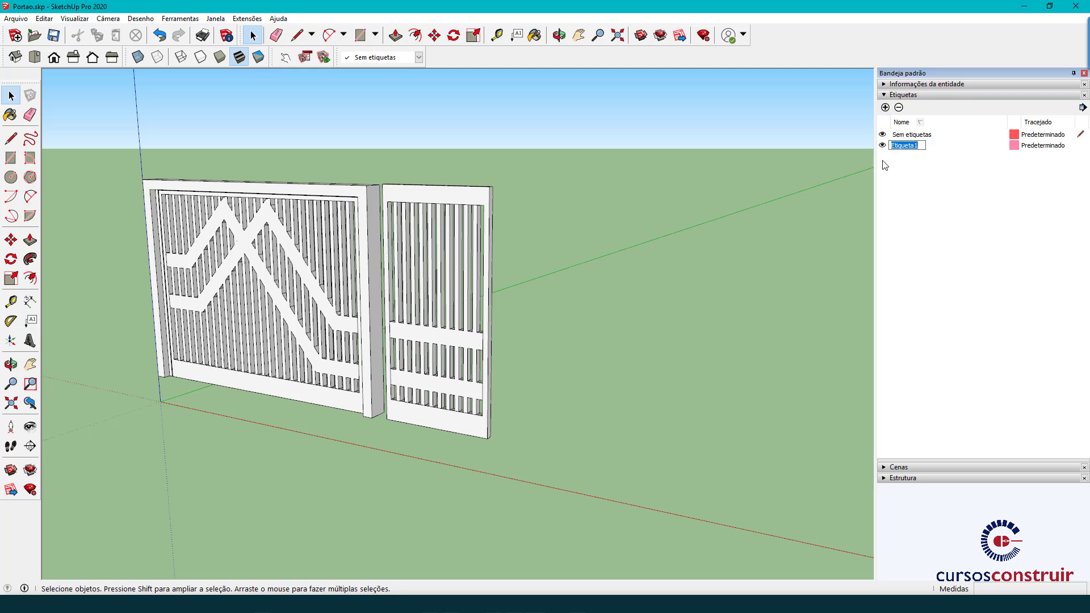
{"action": "type", "text": "PORTAO"}
{"action": "type", "text": "ORTÃ"}
{"action": "key", "text": "Return"}
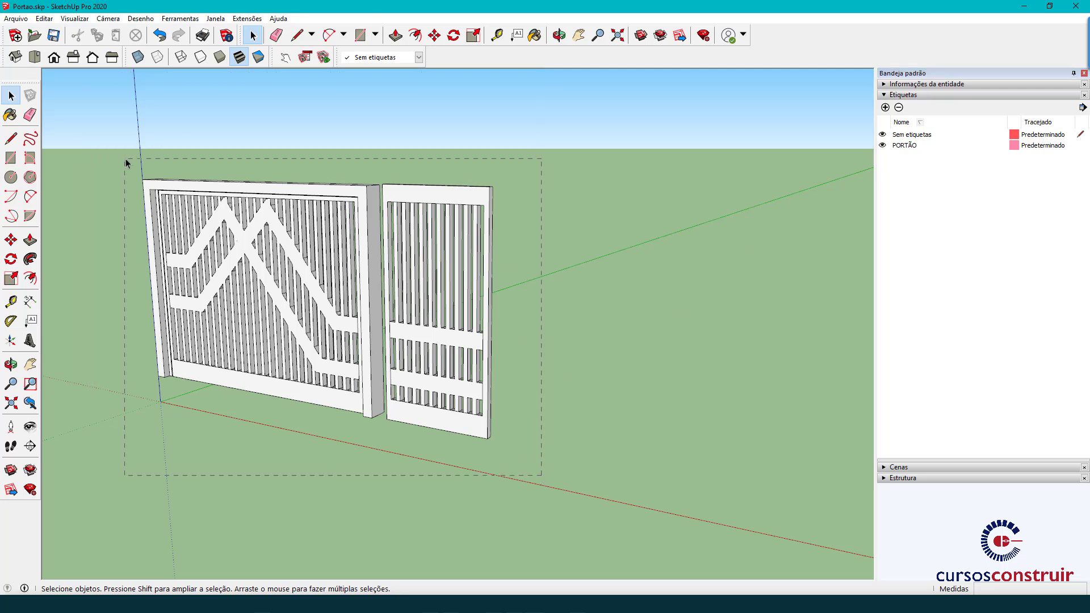
{"action": "left_click_drag", "start_coordinate": [125, 159], "coordinate": [126, 159]}
{"action": "left_click", "coordinate": [392, 58]}
{"action": "left_click", "coordinate": [378, 80]}
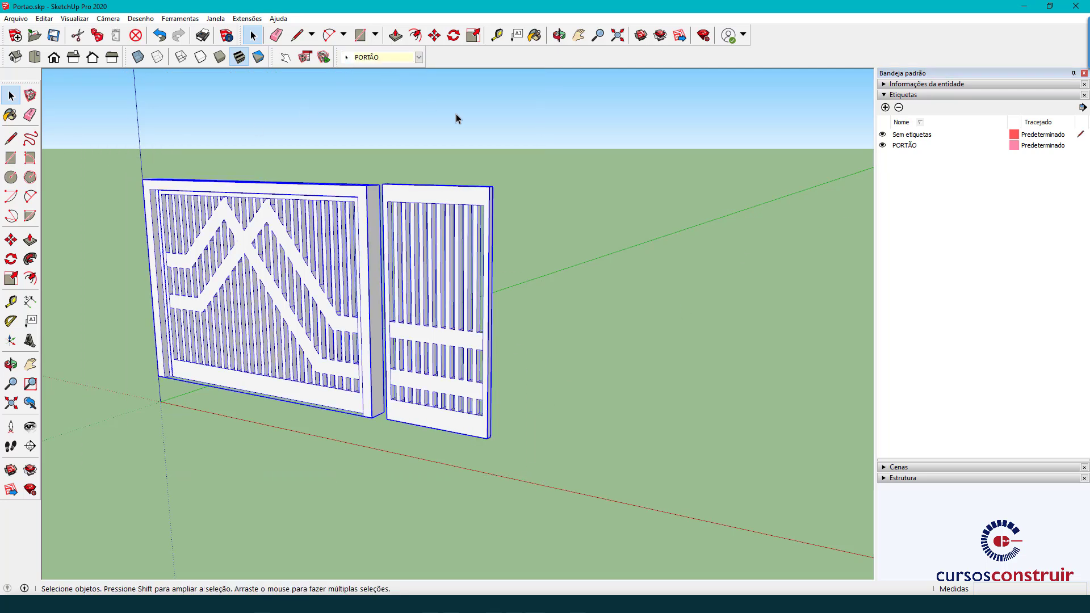
{"action": "left_click", "coordinate": [569, 148]}
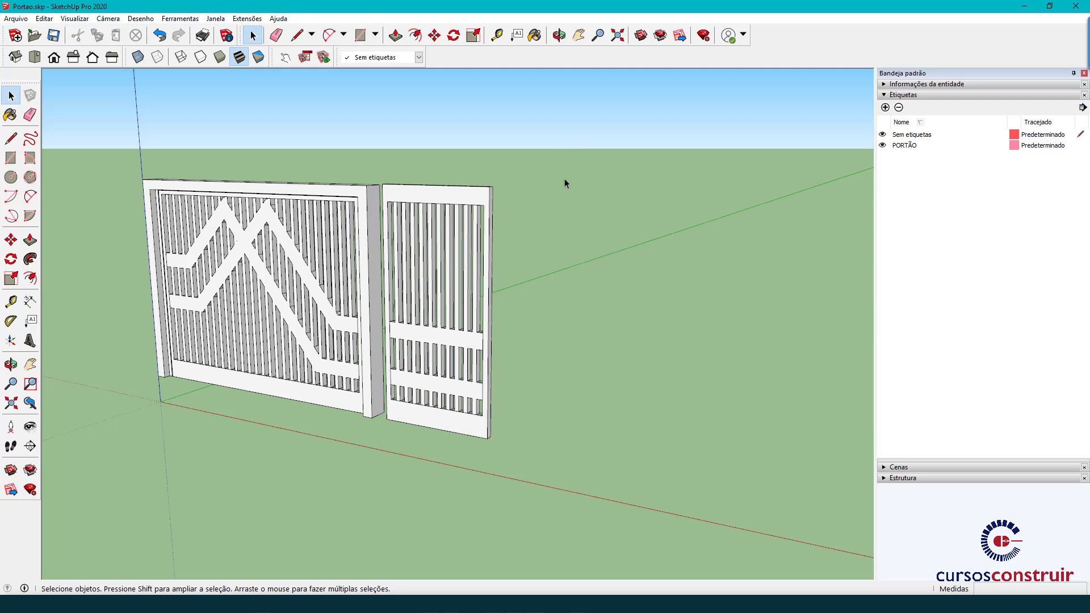
{"action": "left_click", "coordinate": [443, 221]}
- Open the right gate and tag its nested frame group as PORTÃO
{"action": "left_click", "coordinate": [546, 185]}
{"action": "double_click", "coordinate": [468, 200]}
{"action": "left_click", "coordinate": [468, 199]}
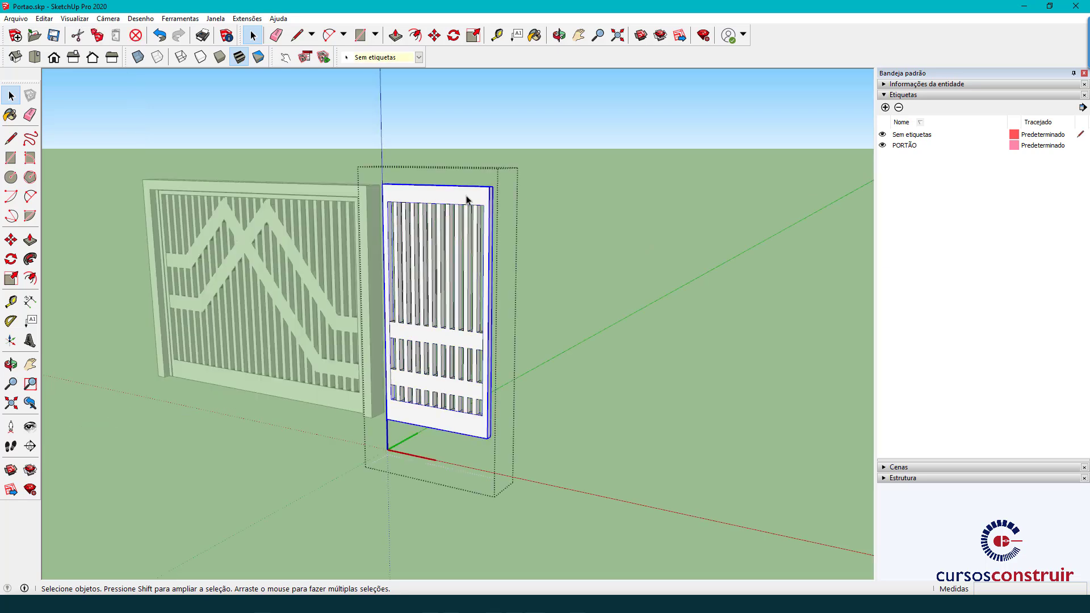
{"action": "double_click", "coordinate": [461, 196]}
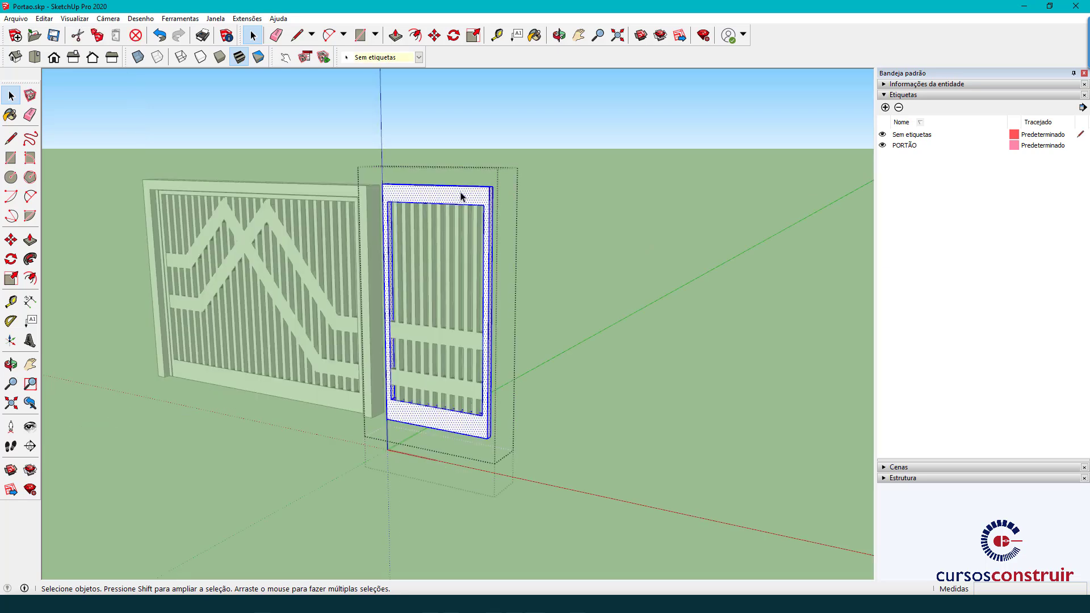
{"action": "left_click", "coordinate": [418, 57]}
{"action": "left_click", "coordinate": [370, 77]}
{"action": "scroll", "coordinate": [437, 358], "scroll_direction": "up", "scroll_amount": 3}
{"action": "scroll", "coordinate": [432, 398], "scroll_direction": "up", "scroll_amount": 2}
- Tag the right gate's slatted panel as PORTÃO
{"action": "left_click", "coordinate": [458, 339]}
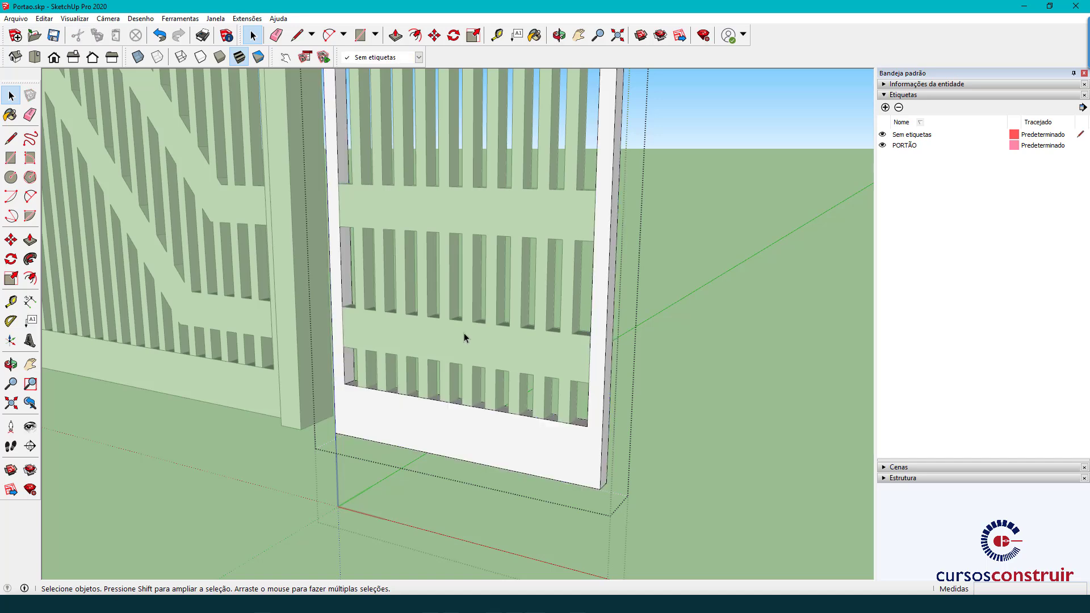
{"action": "double_click", "coordinate": [465, 333]}
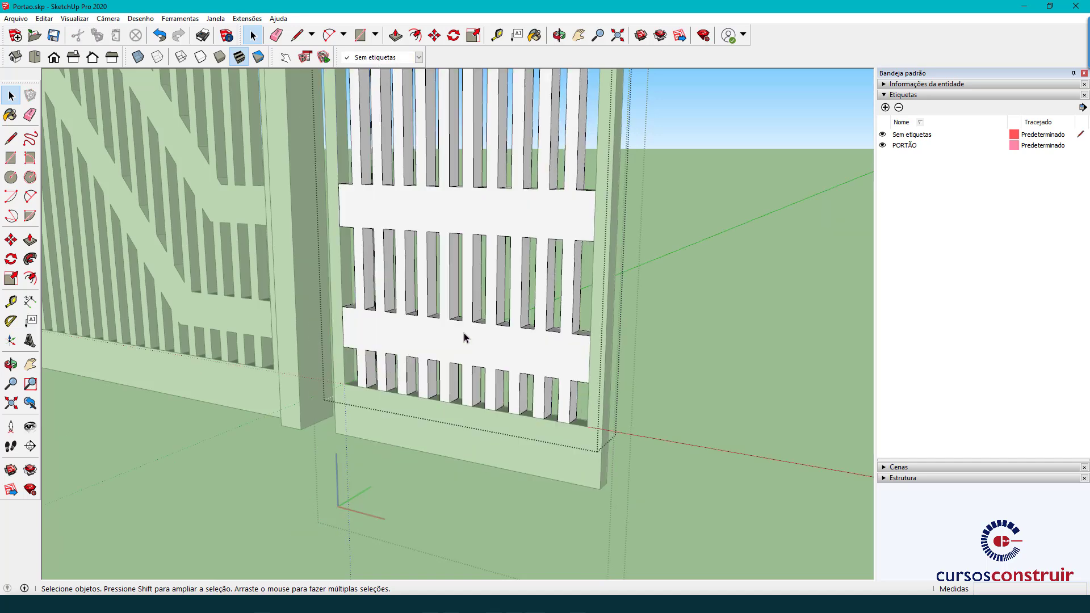
{"action": "left_click", "coordinate": [419, 57]}
{"action": "left_click", "coordinate": [377, 78]}
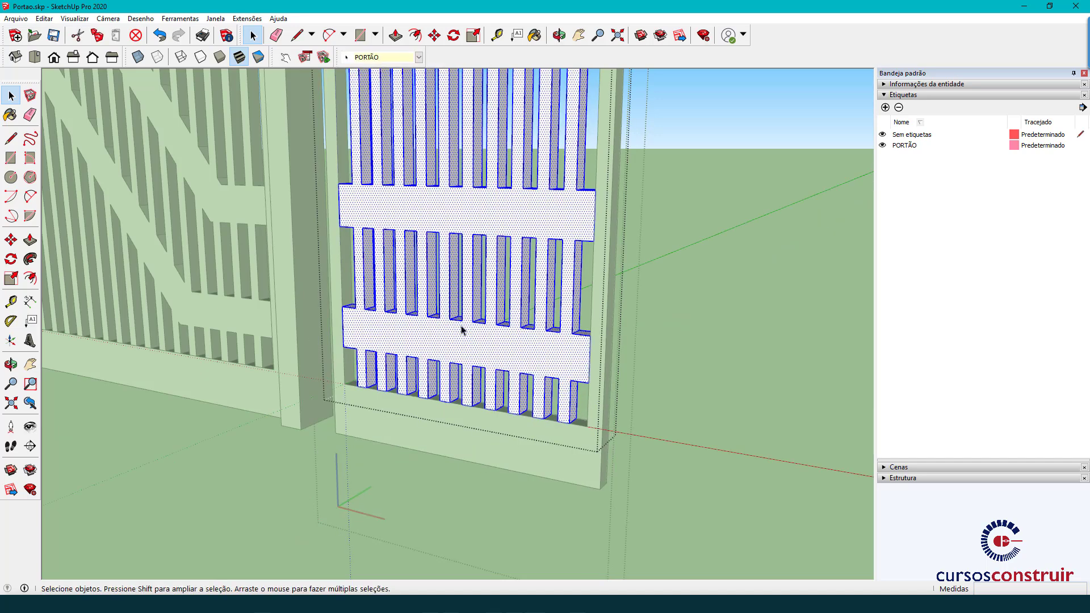
{"action": "middle_click_drag", "start_coordinate": [462, 328], "coordinate": [473, 449]}
{"action": "left_click", "coordinate": [476, 424]}
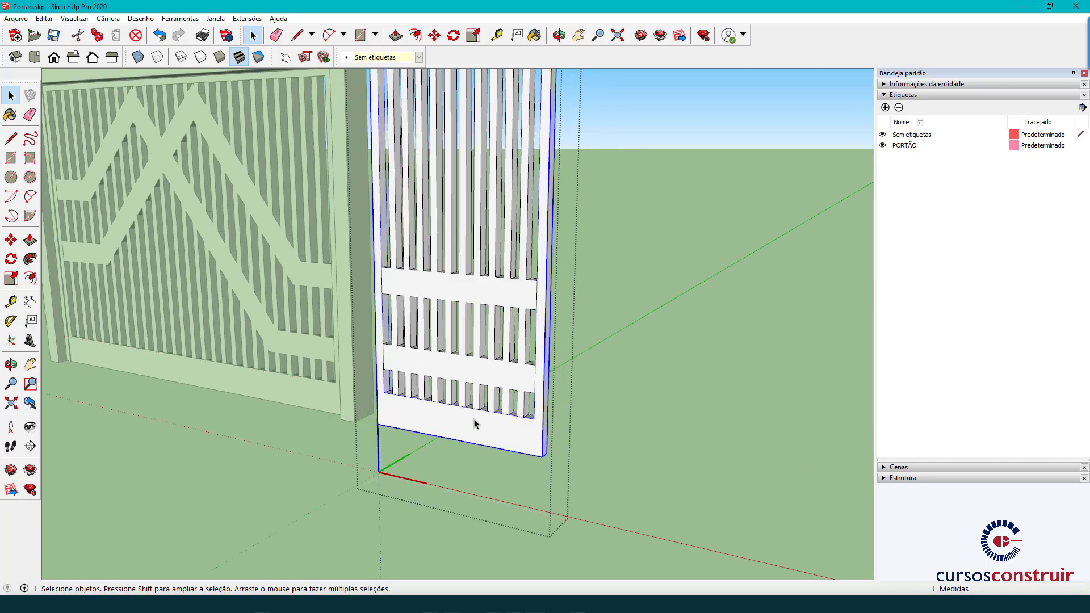
{"action": "left_click", "coordinate": [412, 56]}
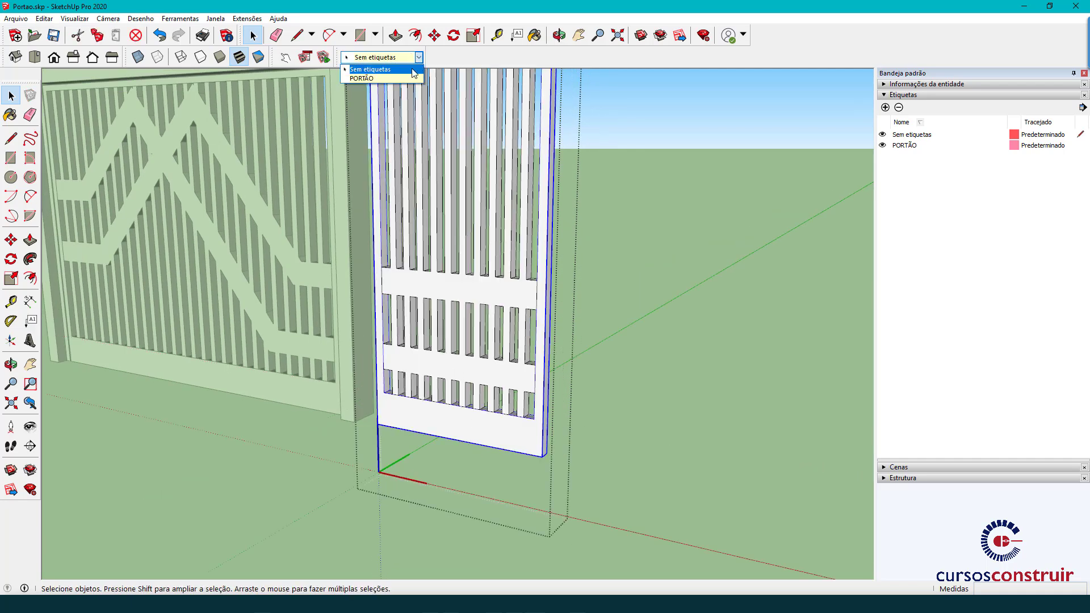
{"action": "left_click", "coordinate": [374, 79]}
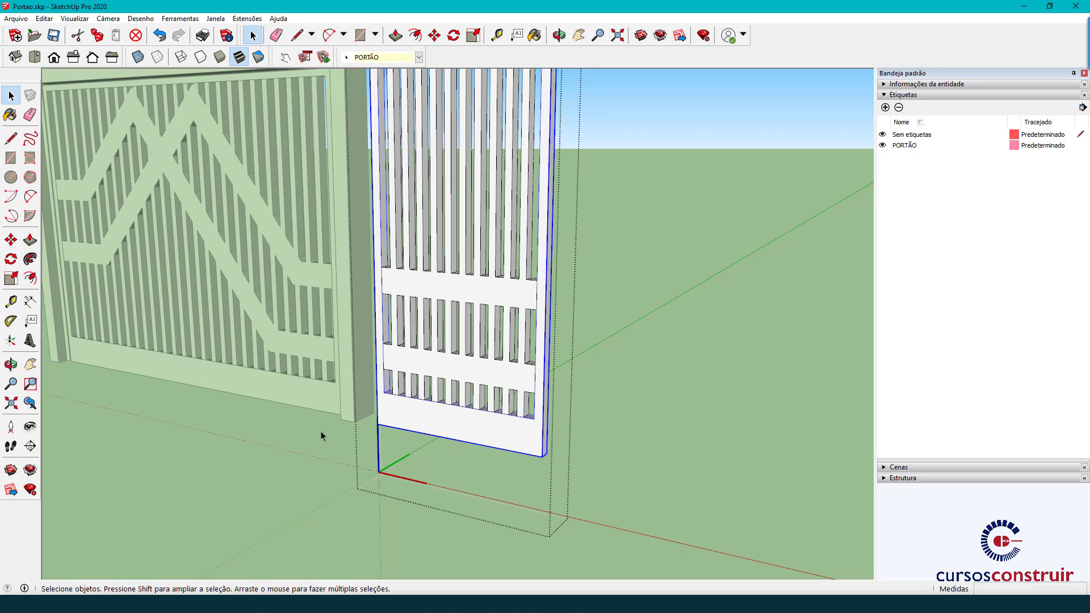
- Tag the right gate's inner slats as PORTÃO and orbit to a frontal view
{"action": "double_click", "coordinate": [437, 366]}
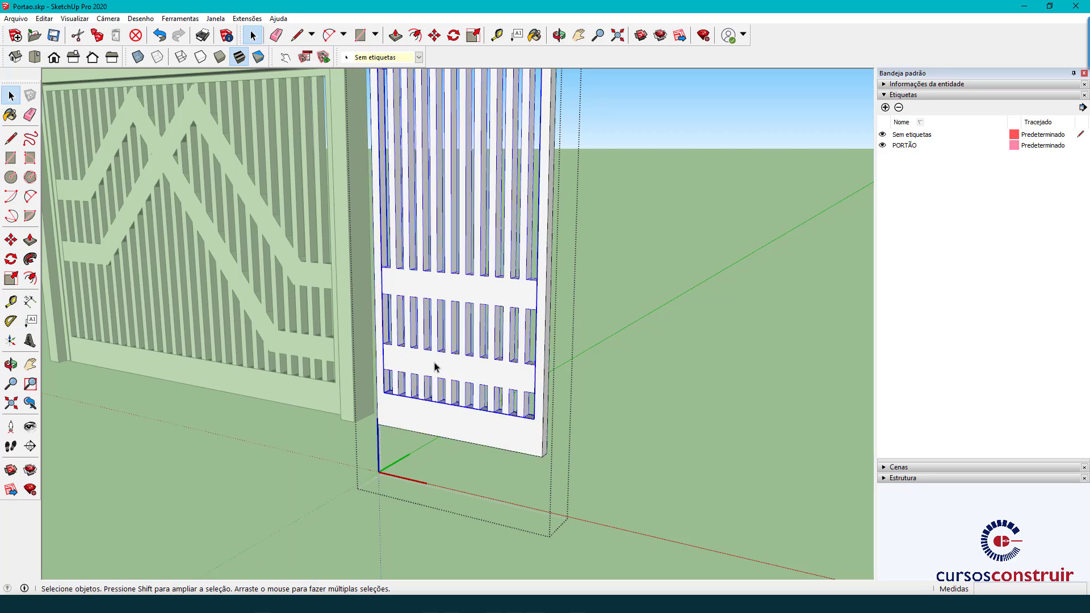
{"action": "left_click", "coordinate": [414, 56]}
{"action": "left_click", "coordinate": [381, 79]}
{"action": "mouse_move", "coordinate": [393, 249]}
{"action": "middle_mouse_down"}
{"action": "mouse_move", "coordinate": [492, 274]}
{"action": "mouse_move", "coordinate": [536, 305]}
{"action": "mouse_move", "coordinate": [470, 227]}
{"action": "middle_mouse_up"}
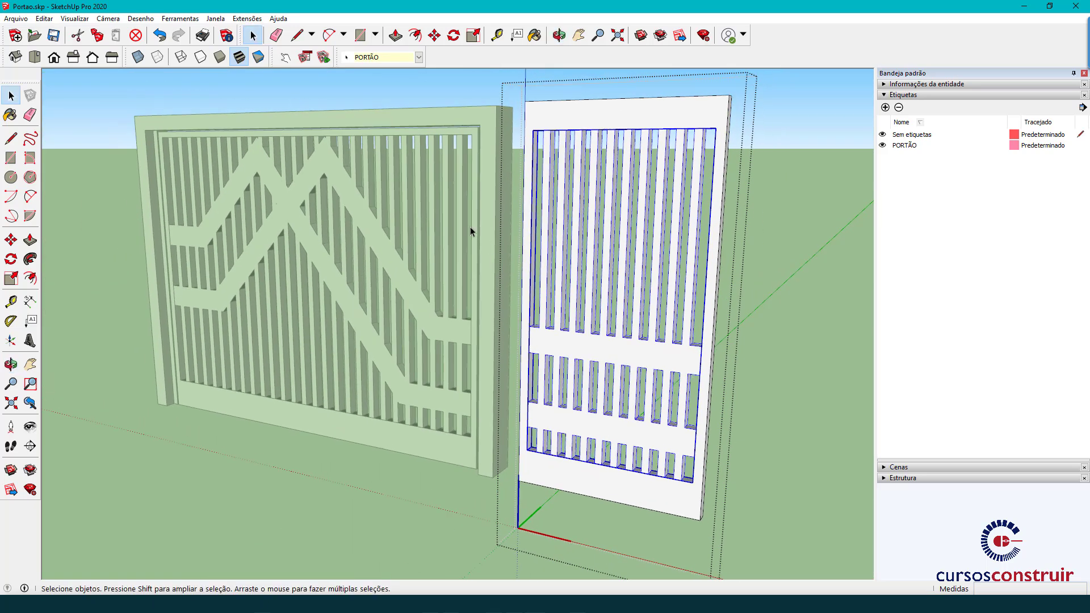
- Close the right gate's group and open the left gate's group for editing
{"action": "left_click", "coordinate": [434, 217]}
{"action": "left_click", "coordinate": [465, 123]}
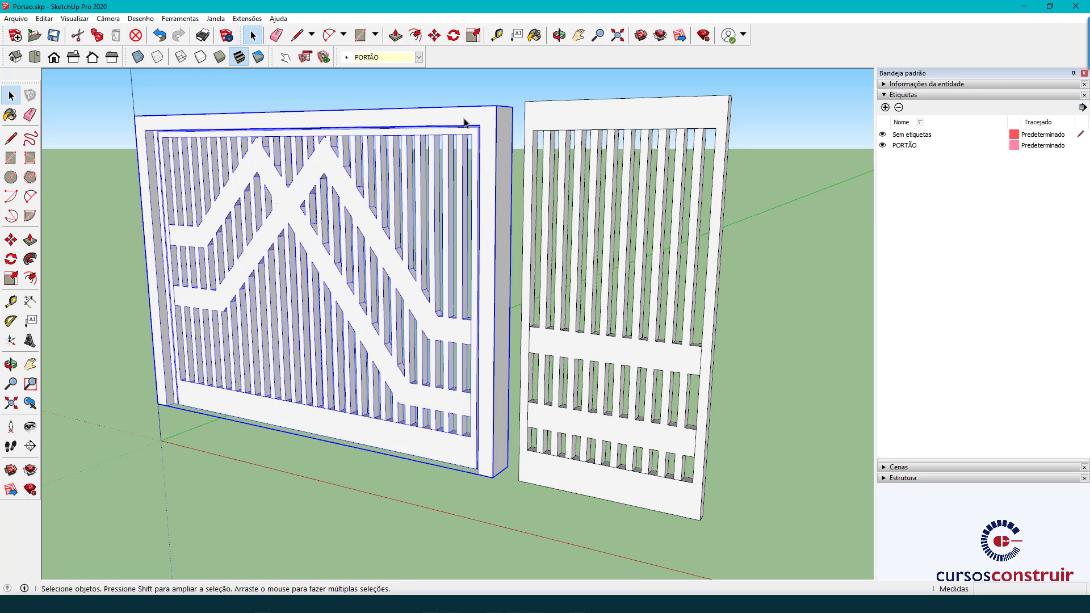
{"action": "double_click", "coordinate": [465, 122]}
{"action": "left_click", "coordinate": [391, 57]}
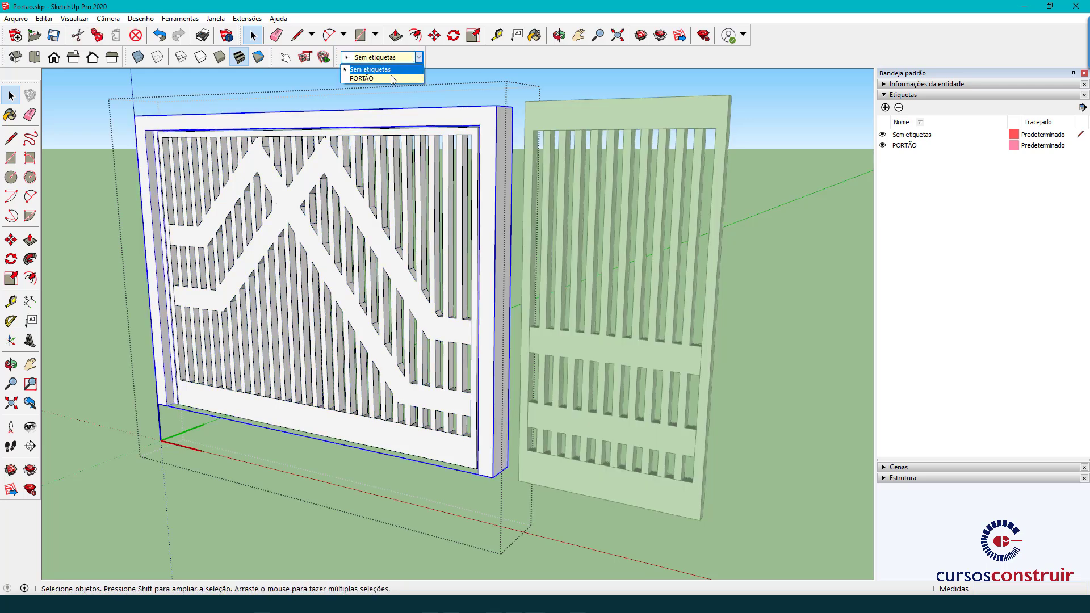
{"action": "left_click", "coordinate": [391, 78]}
- Tag the left gate's outer frame as PORTÃO
{"action": "double_click", "coordinate": [475, 119]}
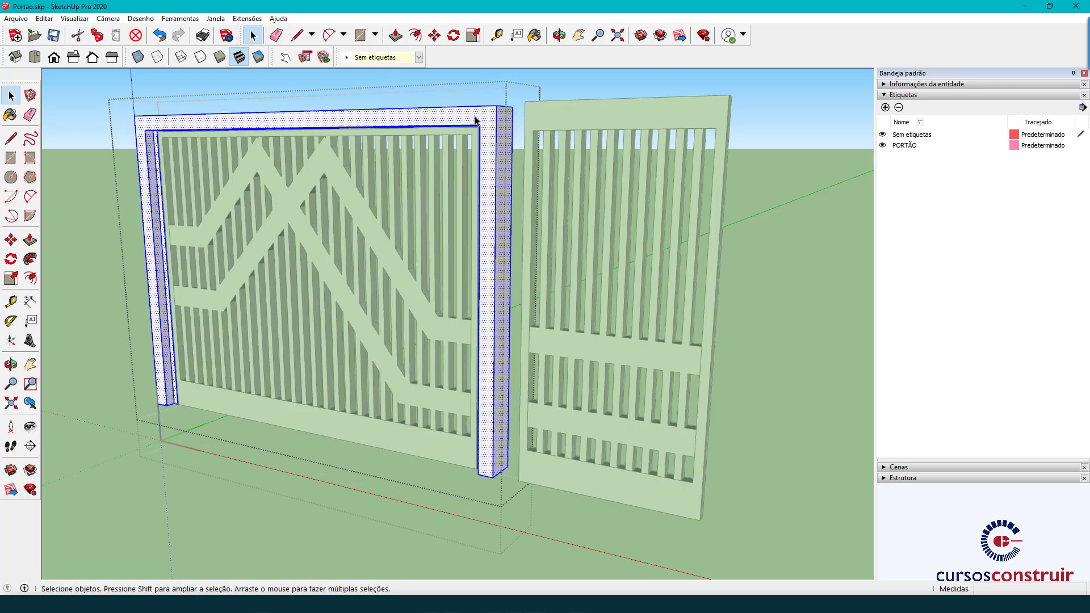
{"action": "left_click", "coordinate": [418, 57]}
{"action": "left_click", "coordinate": [377, 80]}
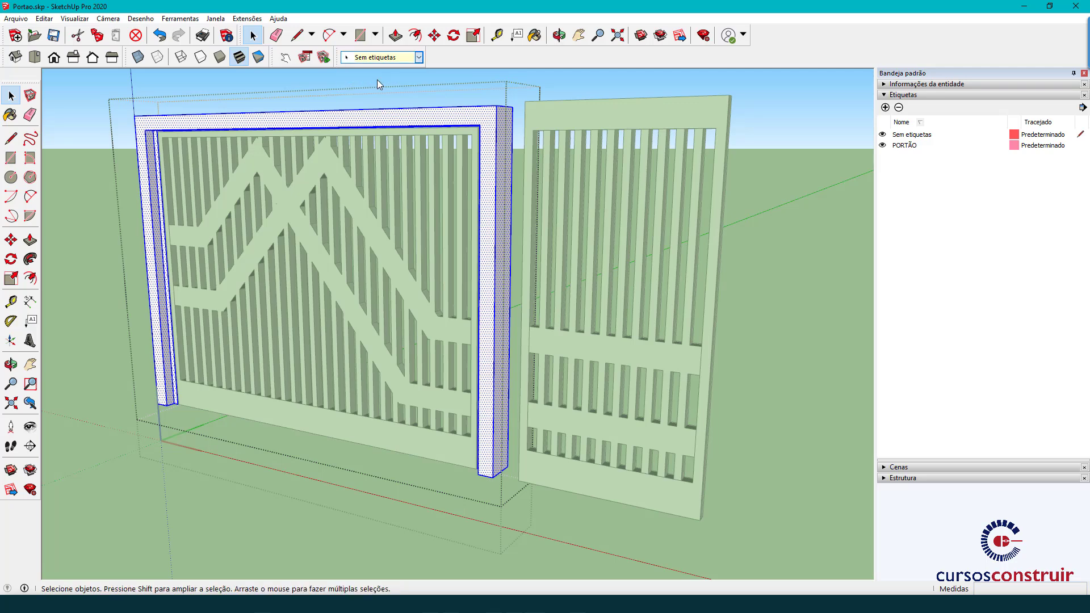
{"action": "left_click", "coordinate": [435, 154]}
- Tag the left gate's slatted panel as PORTÃO
{"action": "double_click", "coordinate": [435, 153]}
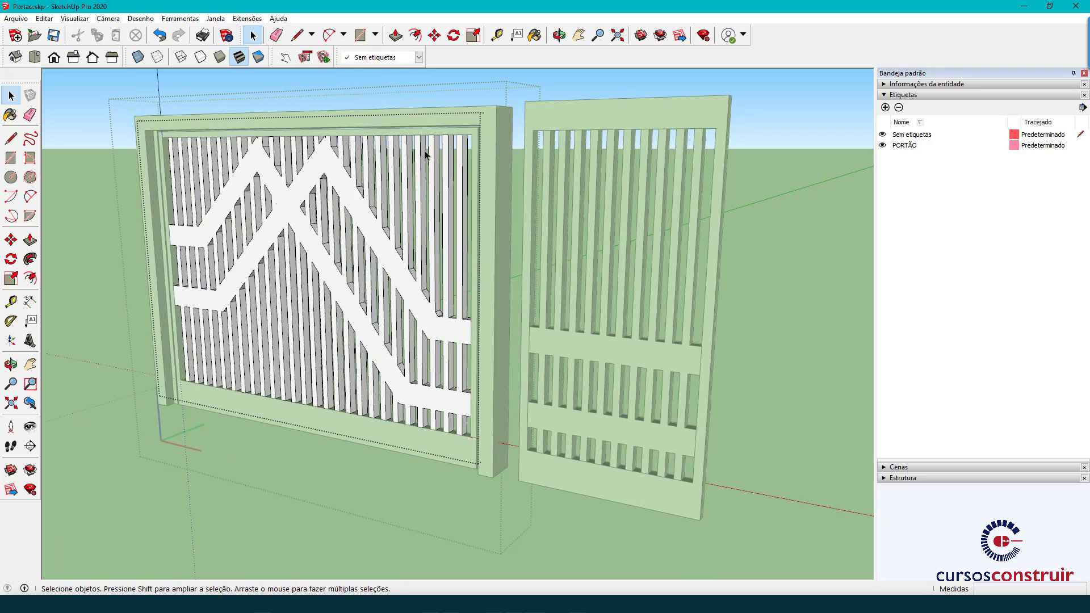
{"action": "left_click", "coordinate": [370, 60]}
{"action": "left_click", "coordinate": [380, 78]}
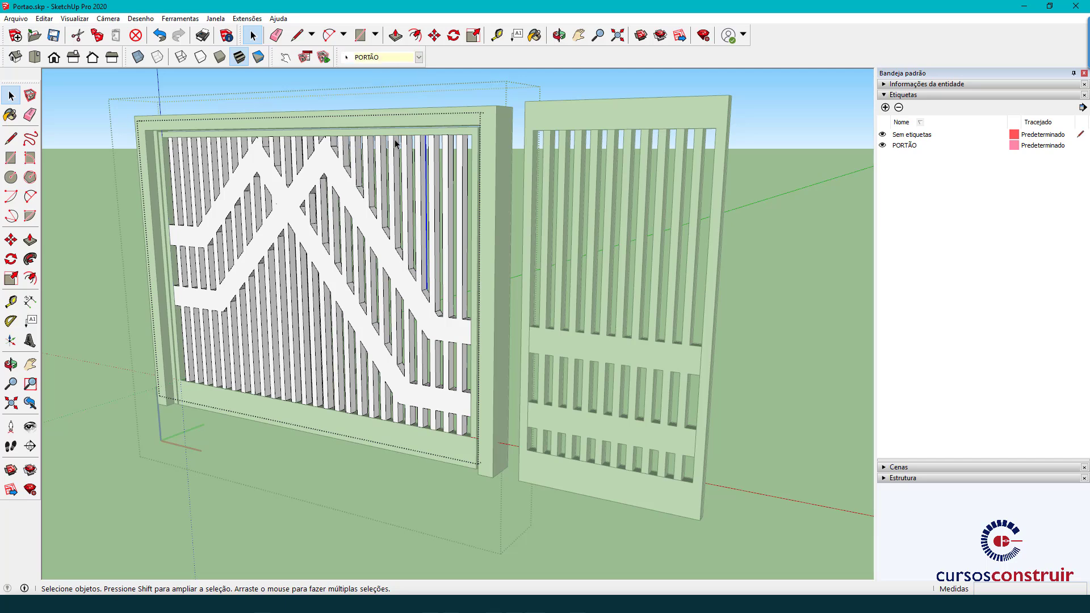
{"action": "left_click", "coordinate": [413, 166]}
{"action": "triple_click", "coordinate": [414, 166]}
{"action": "left_click", "coordinate": [419, 57]}
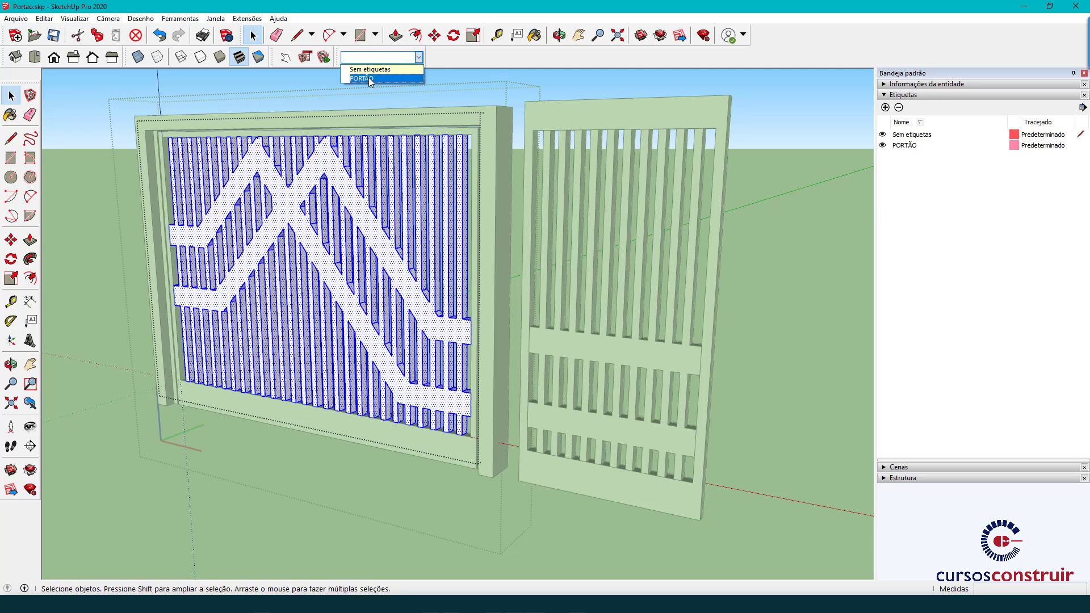
{"action": "left_click", "coordinate": [379, 79]}
{"action": "left_click", "coordinate": [430, 221]}
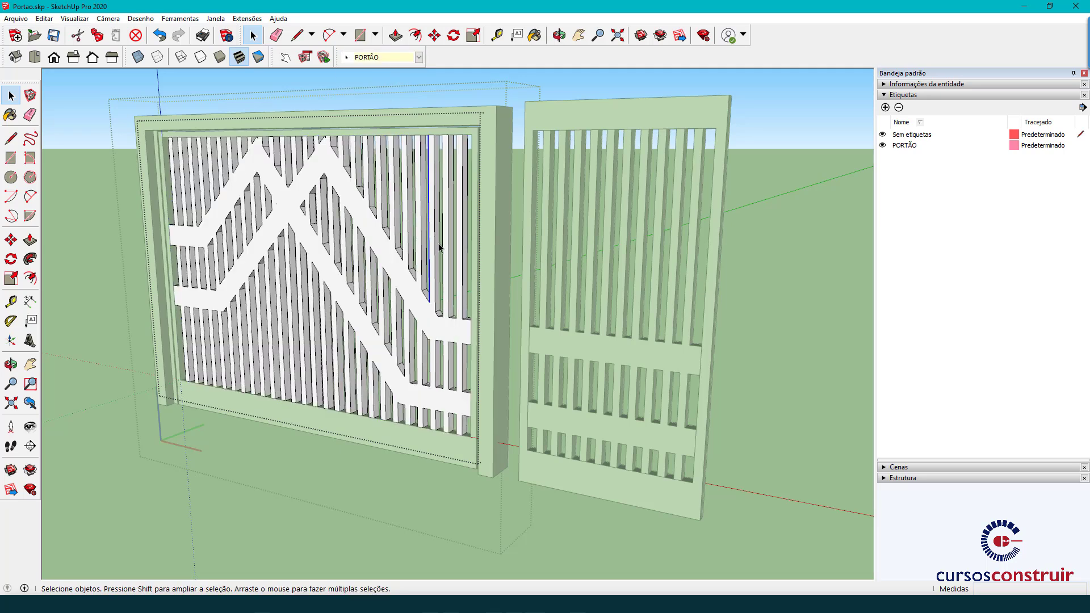
- Tag the inner panel with the white bottom strip as PORTÃO
{"action": "double_click", "coordinate": [453, 132]}
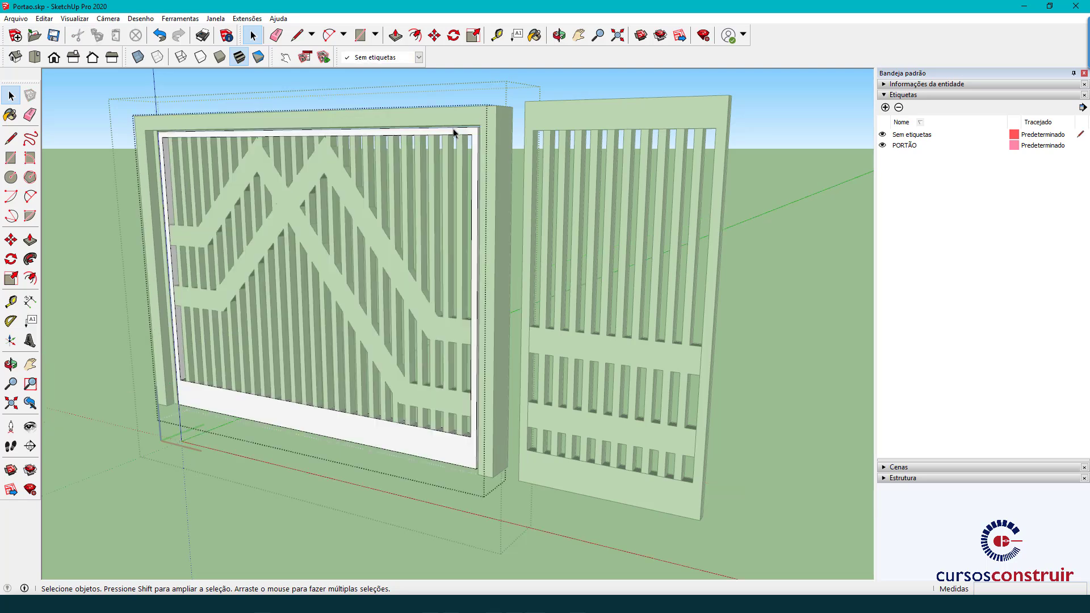
{"action": "left_click", "coordinate": [418, 57]}
{"action": "left_click", "coordinate": [380, 77]}
{"action": "left_click", "coordinate": [441, 448]}
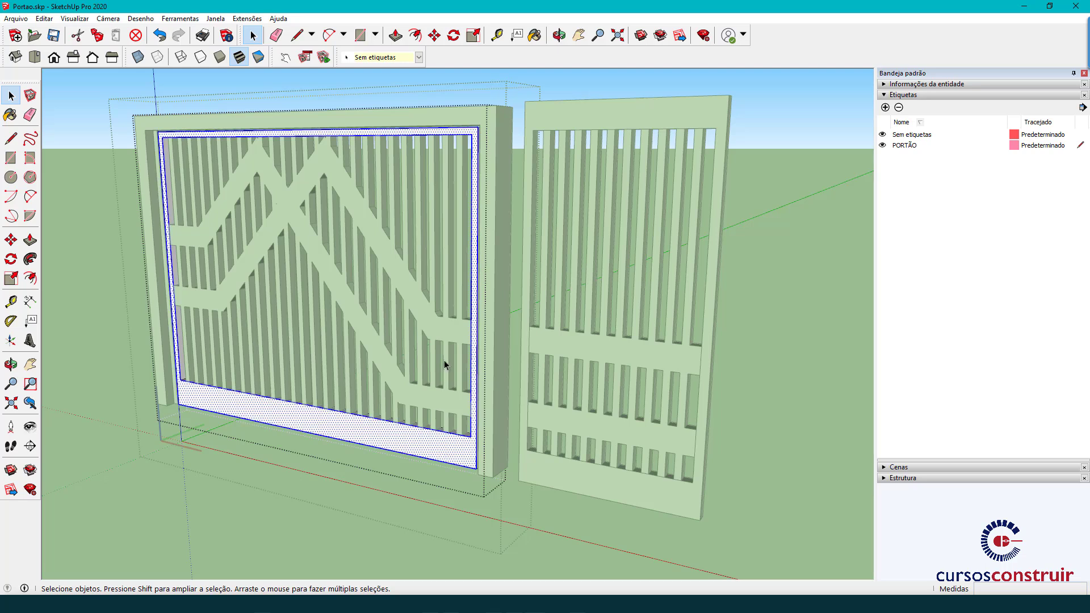
{"action": "left_click", "coordinate": [418, 57]}
{"action": "left_click", "coordinate": [372, 77]}
{"action": "left_click", "coordinate": [353, 458]}
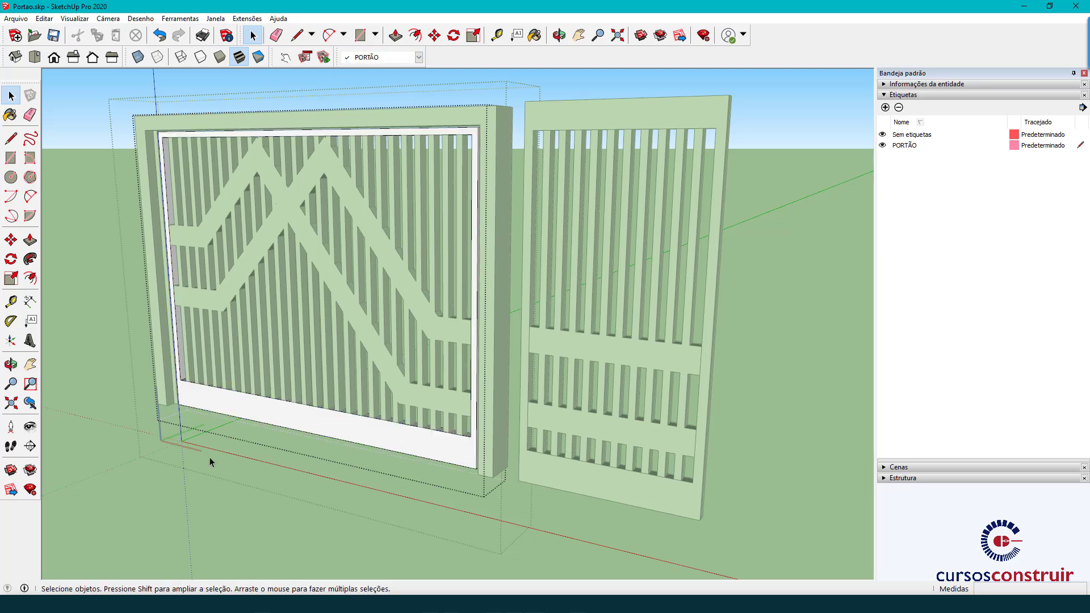
- Exit group editing and make Sem etiquetas the current drawing tag
{"action": "left_click", "coordinate": [99, 395]}
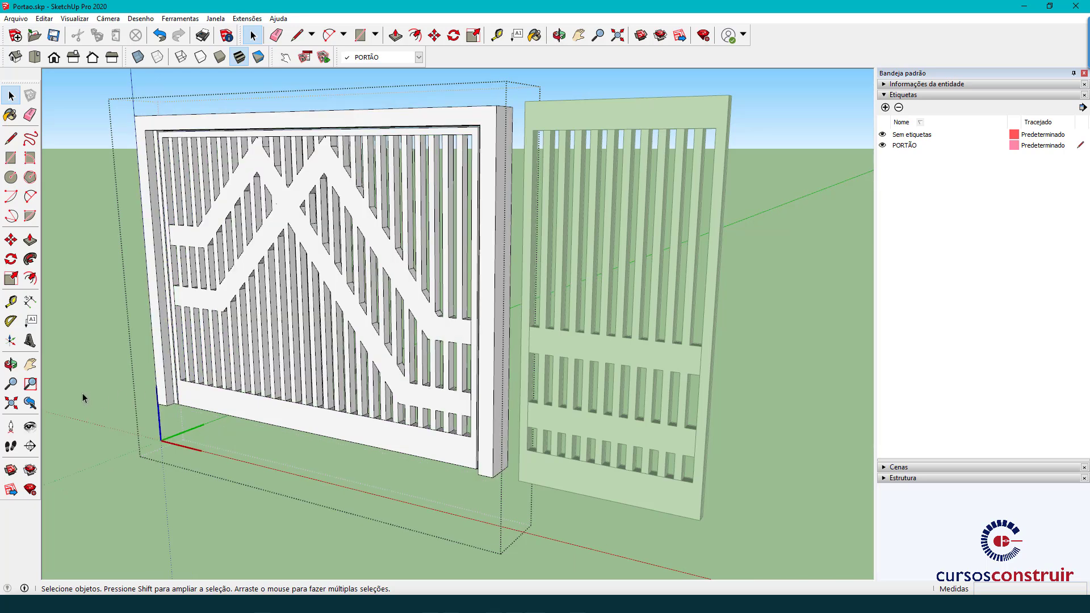
{"action": "scroll", "coordinate": [648, 198], "scroll_direction": "down", "scroll_amount": 3}
{"action": "left_click", "coordinate": [884, 135]}
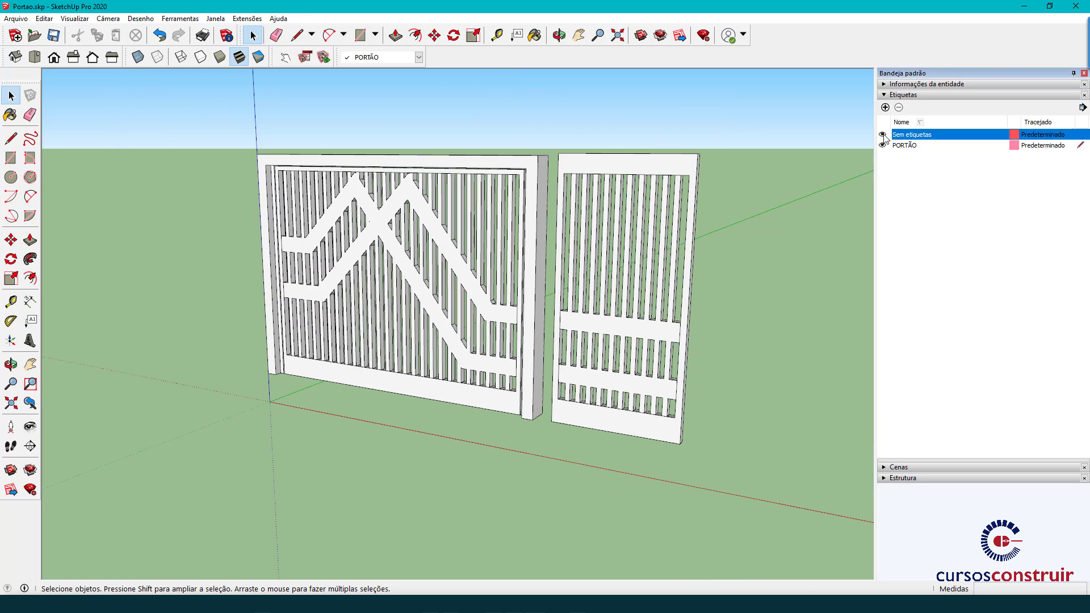
{"action": "left_click", "coordinate": [1083, 136]}
{"action": "left_click", "coordinate": [885, 146]}
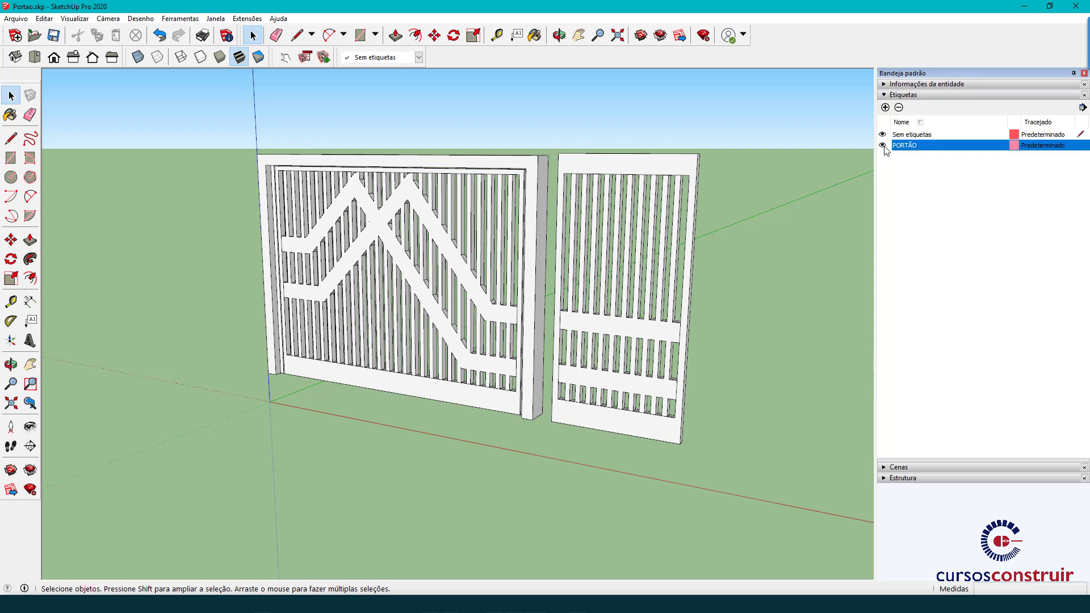
{"action": "left_click", "coordinate": [883, 146]}
{"action": "left_click", "coordinate": [883, 146]}
{"action": "mouse_move", "coordinate": [661, 198]}
{"action": "middle_mouse_down"}
{"action": "mouse_move", "coordinate": [499, 244]}
{"action": "mouse_move", "coordinate": [534, 253]}
{"action": "mouse_move", "coordinate": [529, 208]}
{"action": "mouse_move", "coordinate": [562, 219]}
{"action": "middle_mouse_up"}
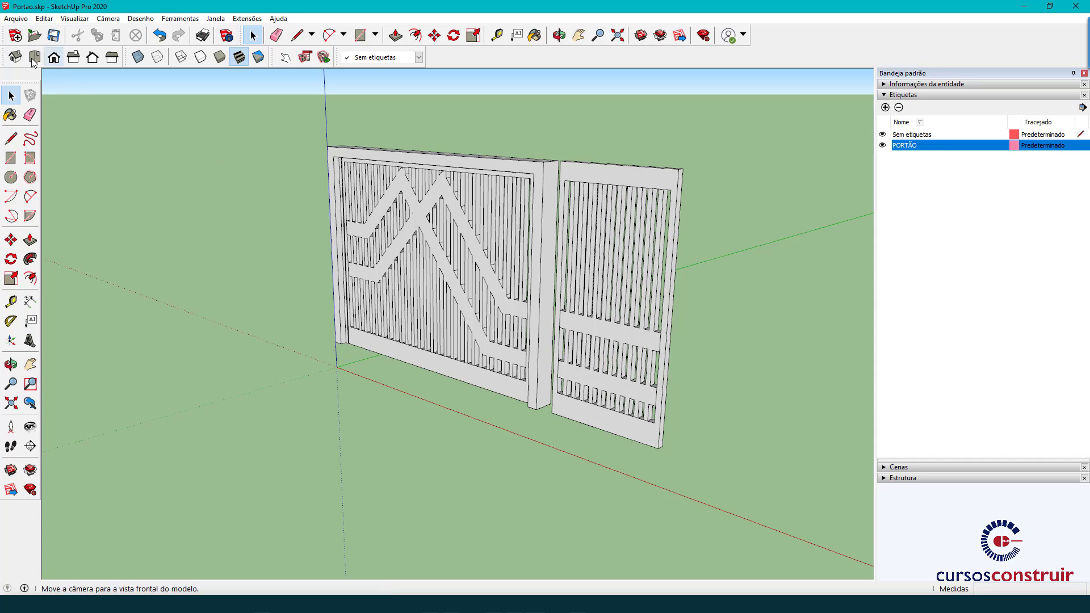
{"action": "left_click", "coordinate": [34, 36]}
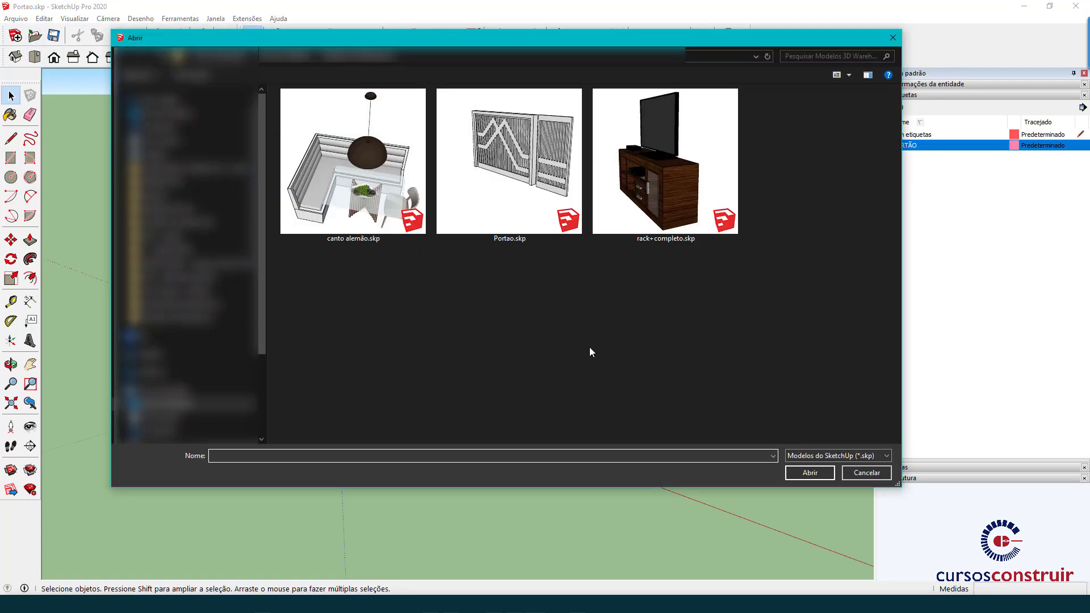
- Open rack+completo.skp from the Abrir dialog with the SketchUp model file type
{"action": "left_click", "coordinate": [699, 162]}
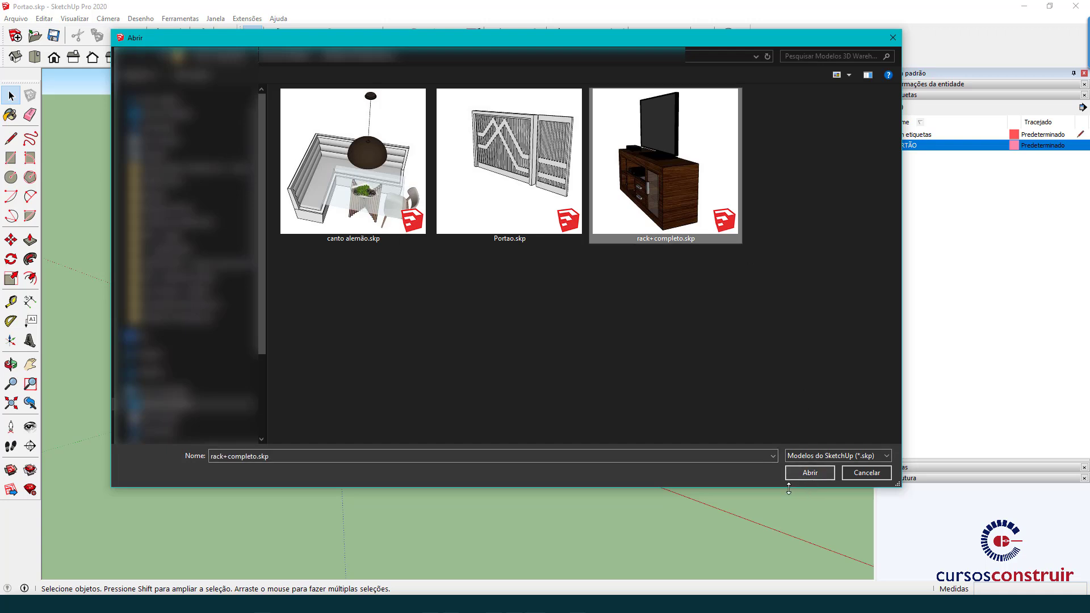
{"action": "left_click", "coordinate": [887, 454]}
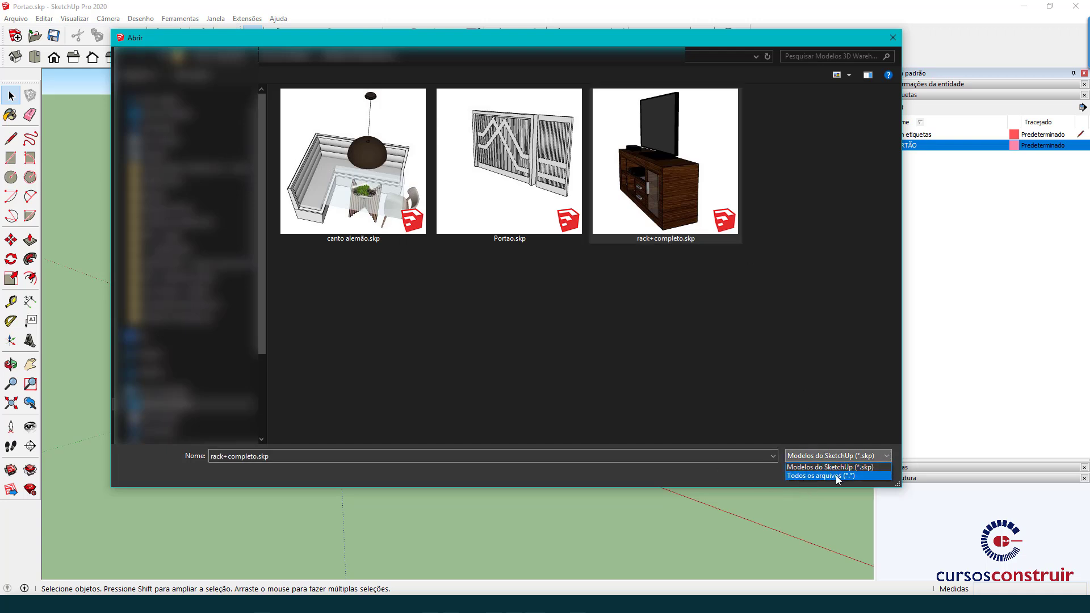
{"action": "left_click", "coordinate": [854, 467]}
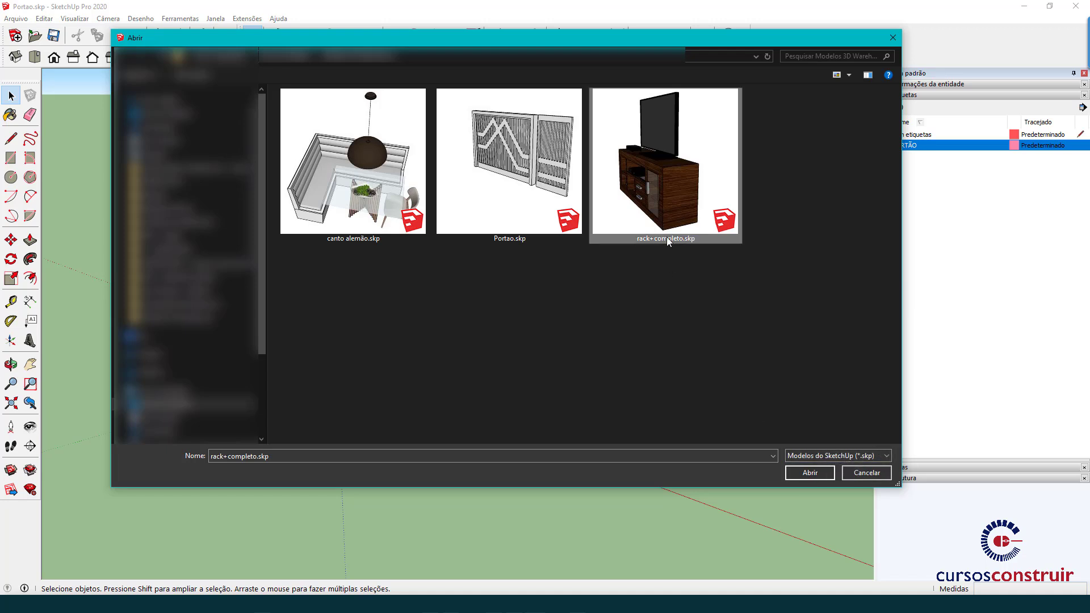
{"action": "left_click", "coordinate": [818, 475]}
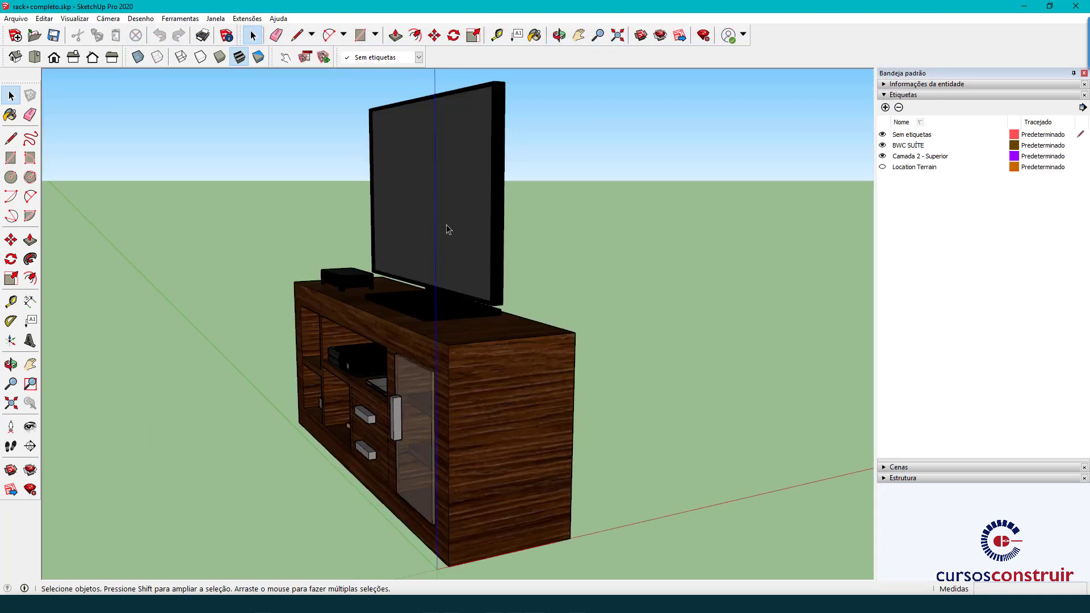
- Orbit to a frontal view of the rack and check the model's unit settings
{"action": "mouse_move", "coordinate": [440, 225]}
{"action": "middle_mouse_down"}
{"action": "mouse_move", "coordinate": [515, 285]}
{"action": "mouse_move", "coordinate": [236, 67]}
{"action": "middle_mouse_up"}
{"action": "scroll", "coordinate": [515, 285], "scroll_direction": "down", "scroll_amount": 3}
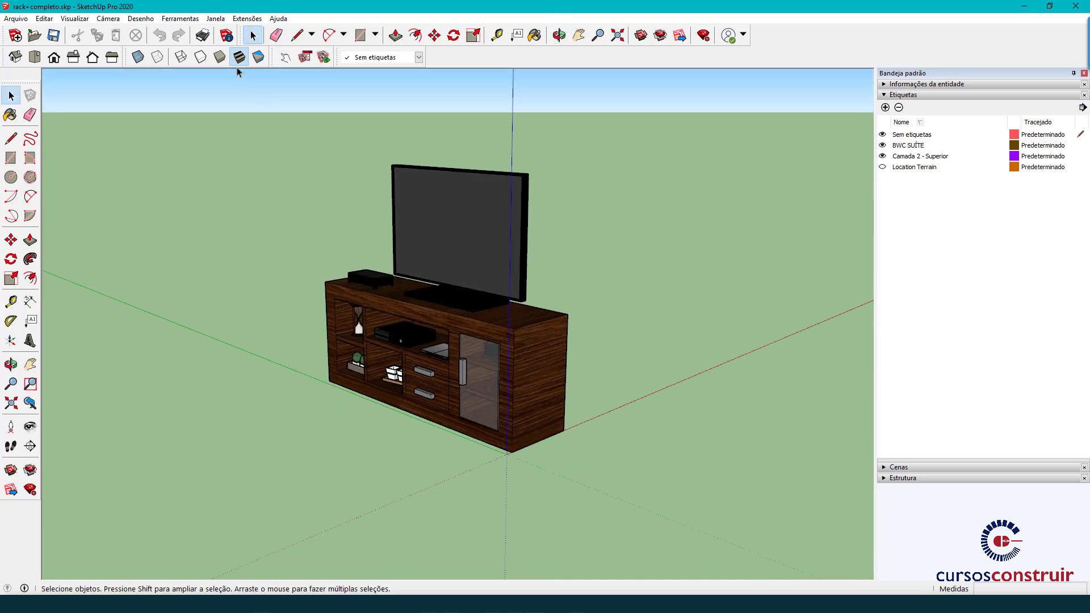
{"action": "left_click", "coordinate": [226, 36]}
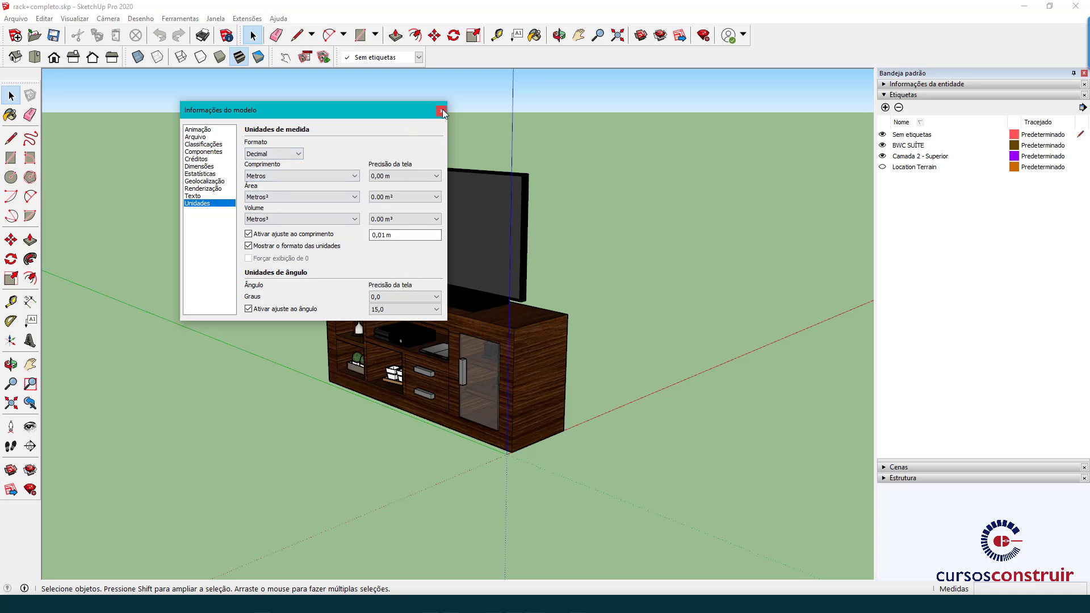
{"action": "left_click", "coordinate": [441, 110]}
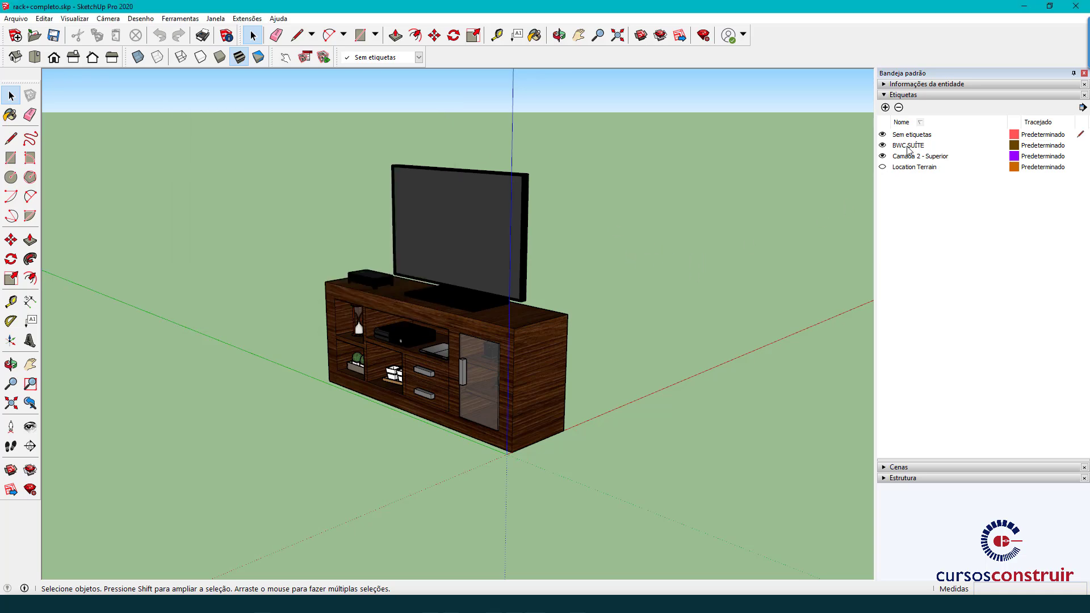
- Measure the rack's height with the Tape Measure, reading 0.70 m, then return to Select
{"action": "left_click", "coordinate": [10, 301]}
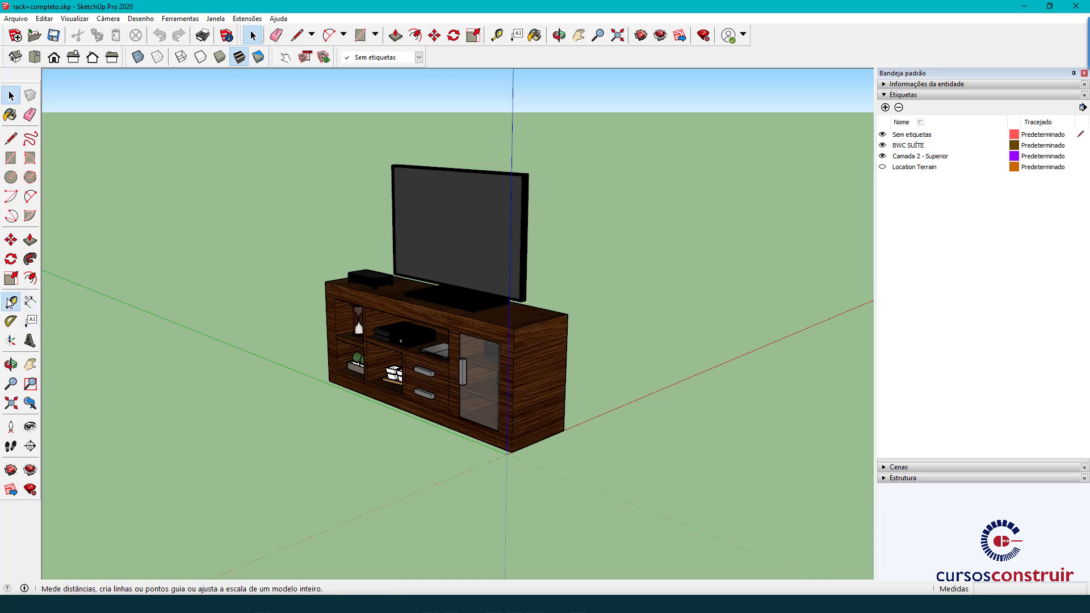
{"action": "left_click", "coordinate": [511, 452]}
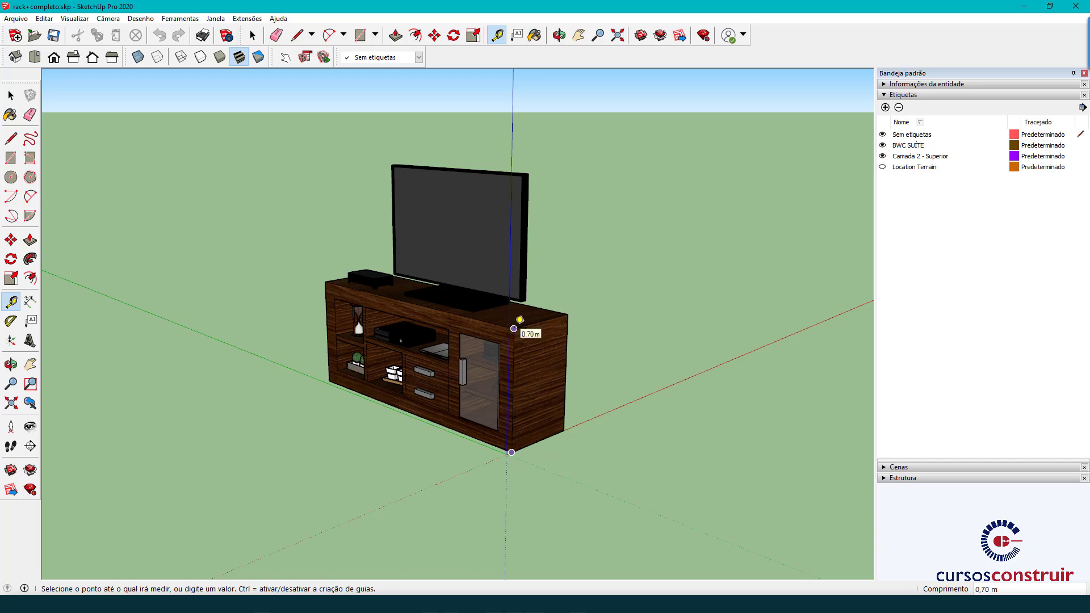
{"action": "key", "text": "Escape"}
{"action": "key", "text": "space"}
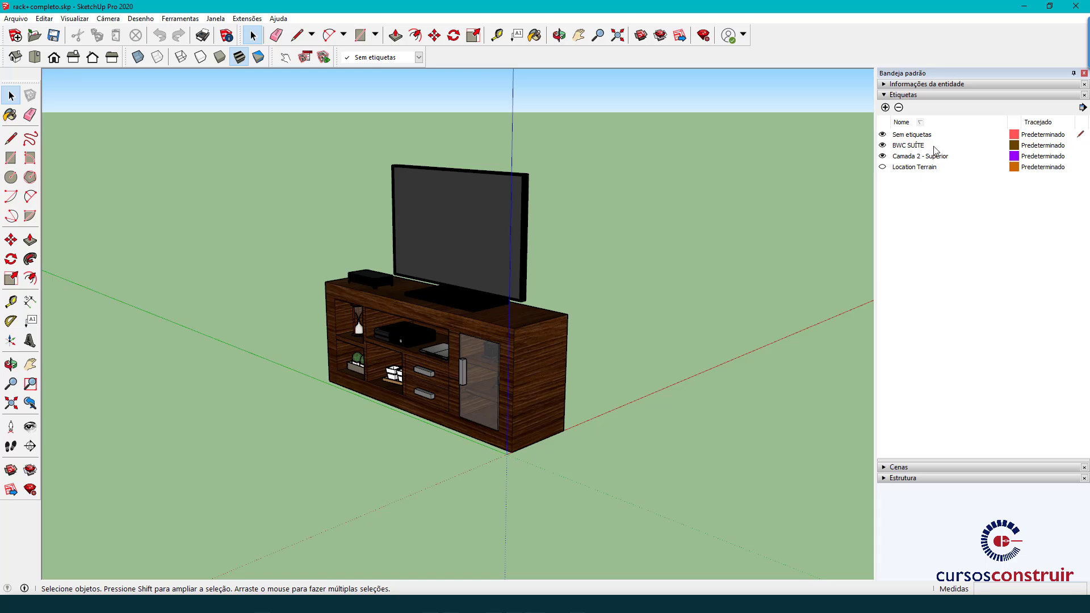
- Show Location Terrain, make it the current tag, and toggle untagged objects off and on
{"action": "left_click", "coordinate": [882, 167]}
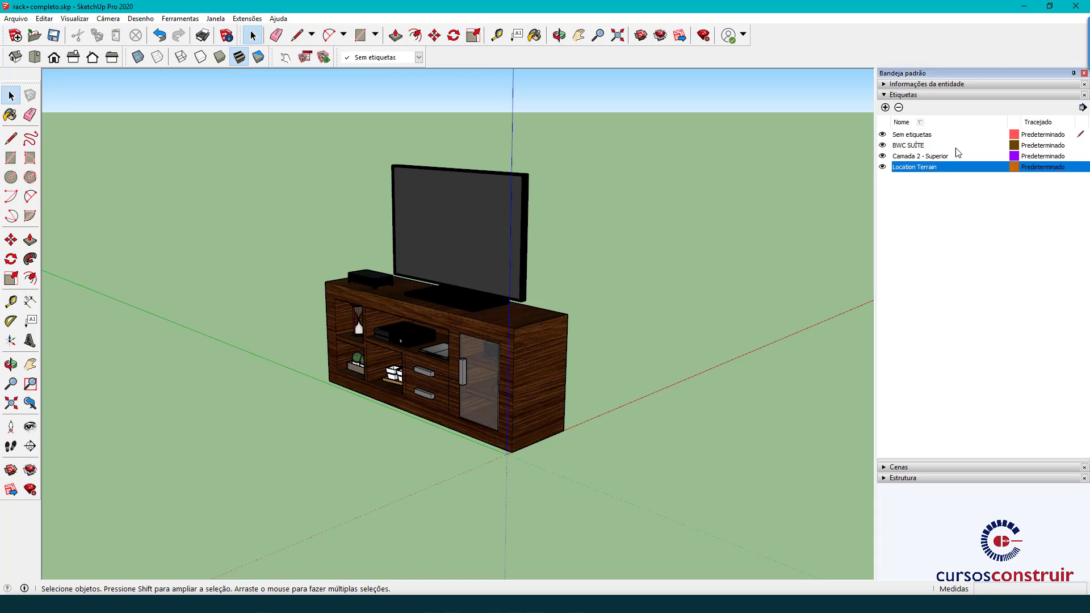
{"action": "left_click", "coordinate": [1081, 168]}
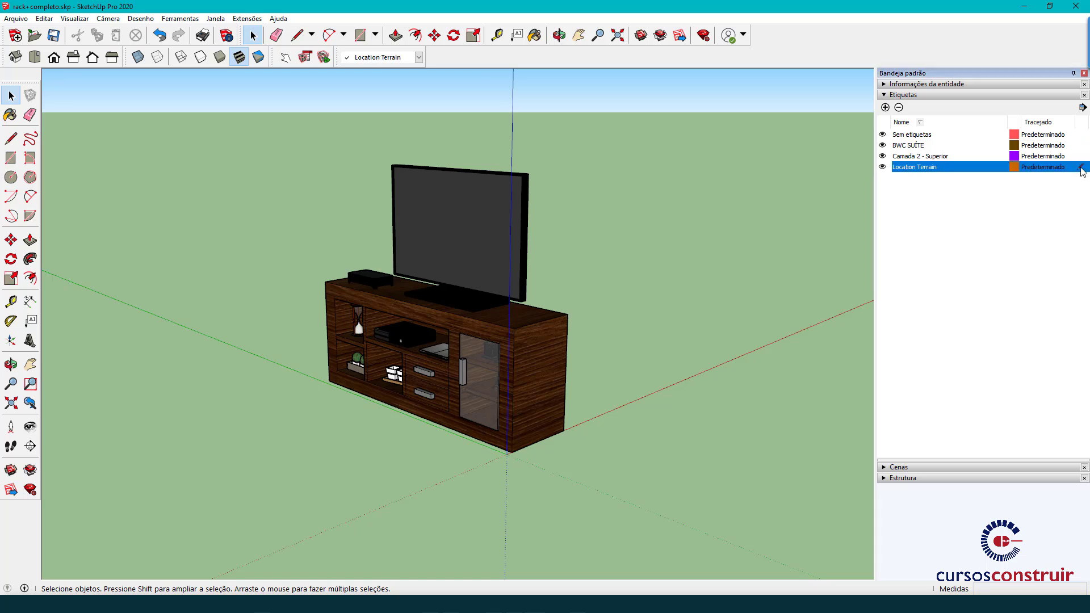
{"action": "left_click", "coordinate": [882, 134]}
{"action": "left_click", "coordinate": [883, 136]}
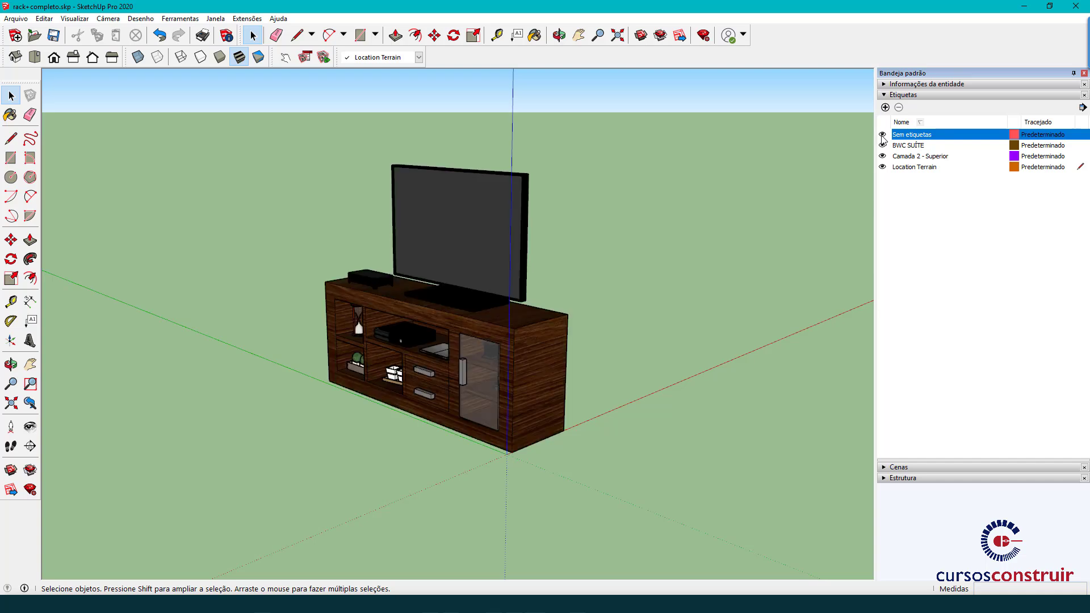
- Toggle Camada 2 - Superior visibility and try hiding the current Location Terrain tag, dismissing the warning
{"action": "left_click", "coordinate": [884, 145]}
{"action": "left_click", "coordinate": [883, 157]}
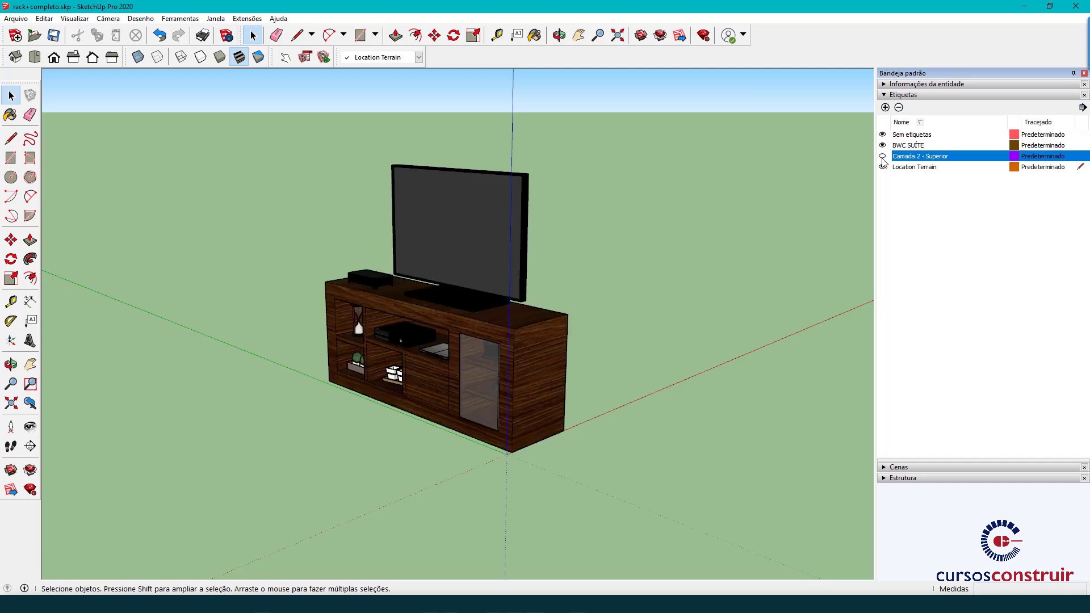
{"action": "left_click", "coordinate": [883, 157]}
{"action": "left_click", "coordinate": [884, 156]}
{"action": "left_click", "coordinate": [883, 168]}
{"action": "key", "text": "Return"}
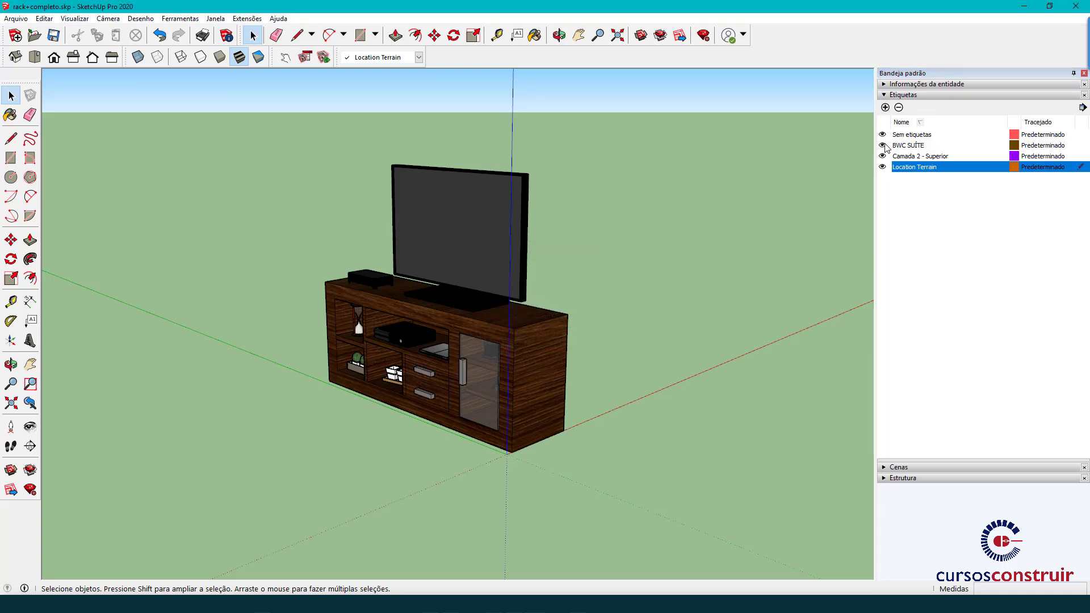
{"action": "left_click", "coordinate": [887, 146]}
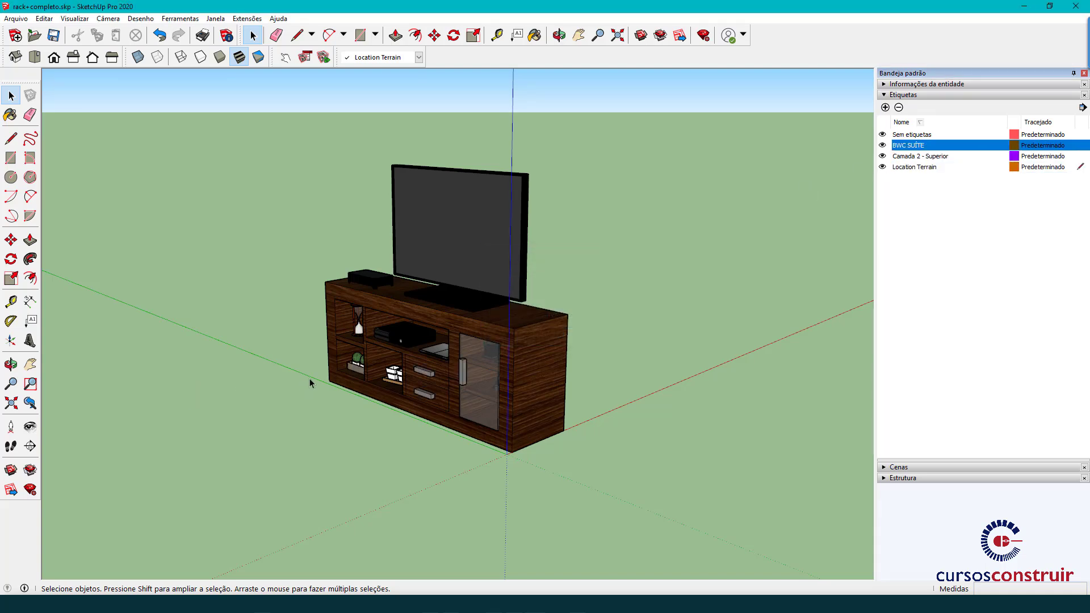
- Toggle BWC SUÍTE and Camada 2 - Superior visibility while orbiting around the rack
{"action": "scroll", "coordinate": [310, 383], "scroll_direction": "up", "scroll_amount": 3}
{"action": "scroll", "coordinate": [367, 372], "scroll_direction": "up", "scroll_amount": 3}
{"action": "scroll", "coordinate": [375, 359], "scroll_direction": "up", "scroll_amount": 2}
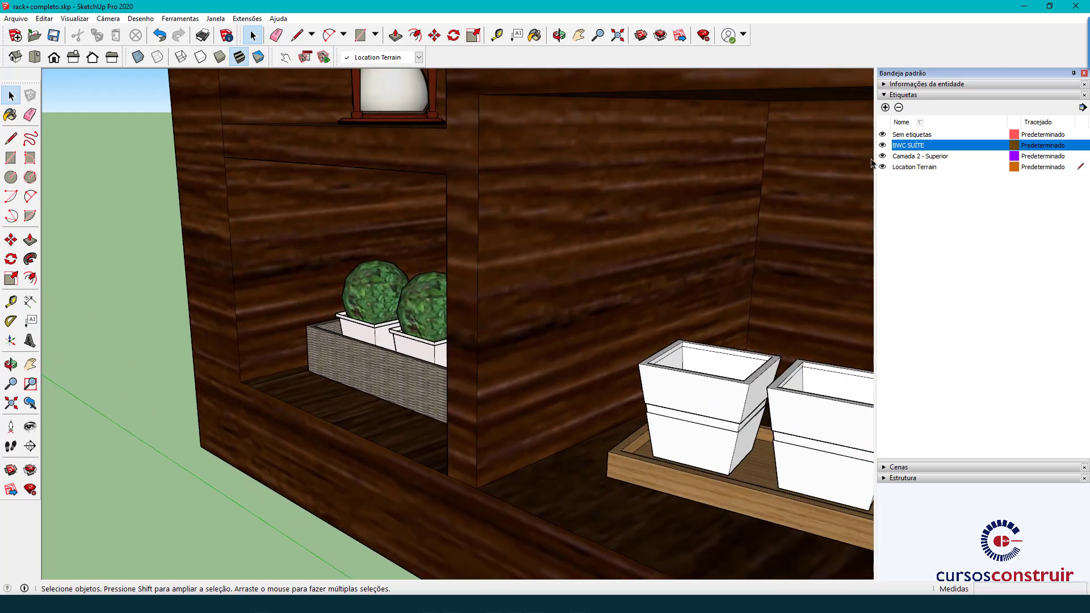
{"action": "left_click", "coordinate": [883, 145]}
{"action": "left_click", "coordinate": [883, 156]}
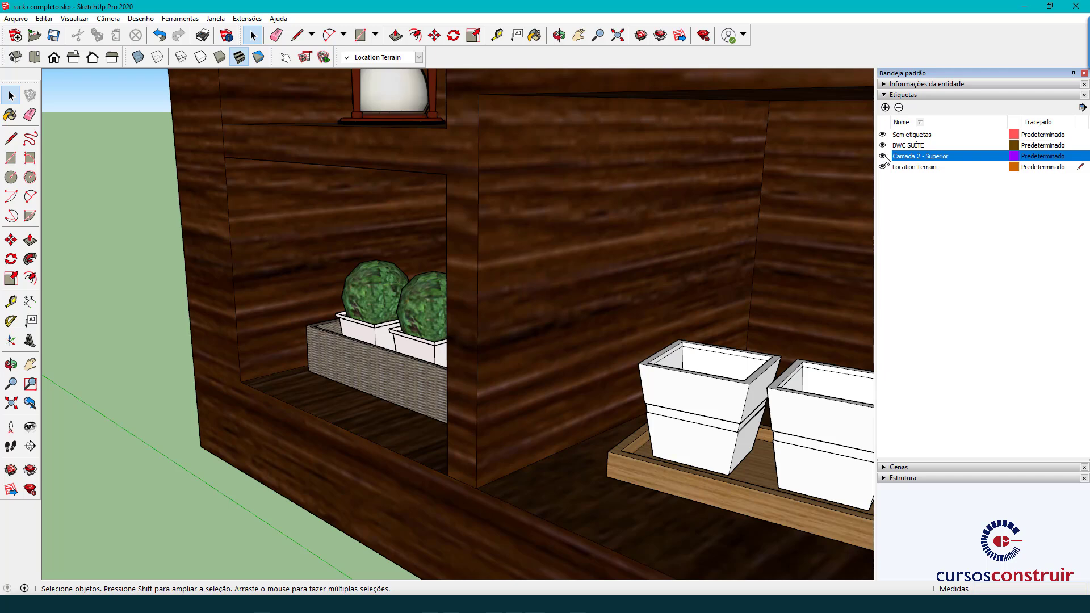
{"action": "scroll", "coordinate": [739, 273], "scroll_direction": "down", "scroll_amount": 3}
{"action": "scroll", "coordinate": [738, 273], "scroll_direction": "down", "scroll_amount": 3}
{"action": "middle_click_drag", "start_coordinate": [738, 270], "coordinate": [398, 270]}
{"action": "left_click", "coordinate": [884, 168]}
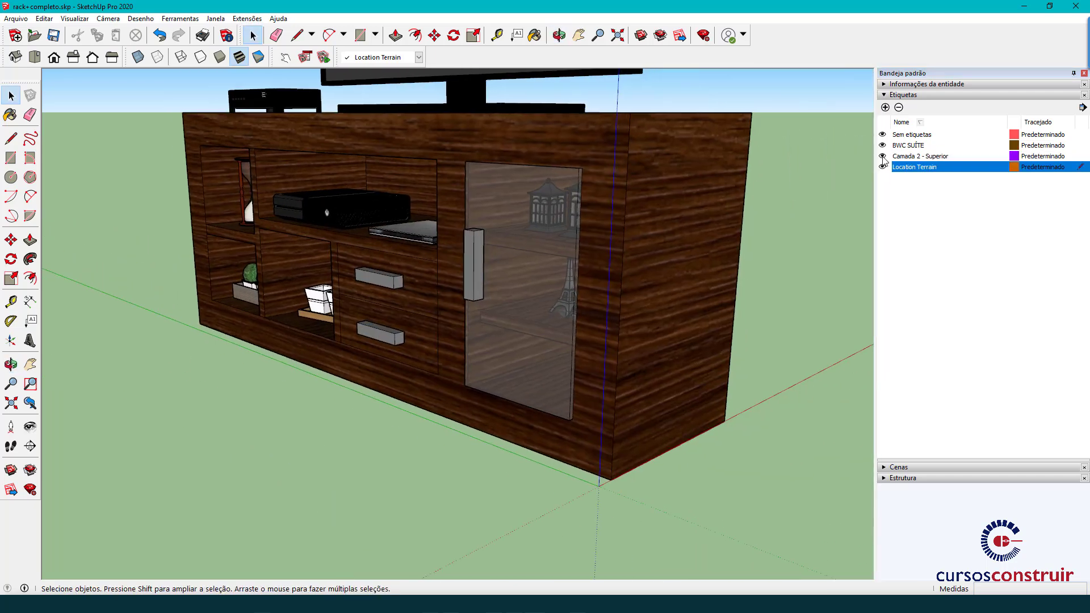
{"action": "left_click", "coordinate": [883, 156]}
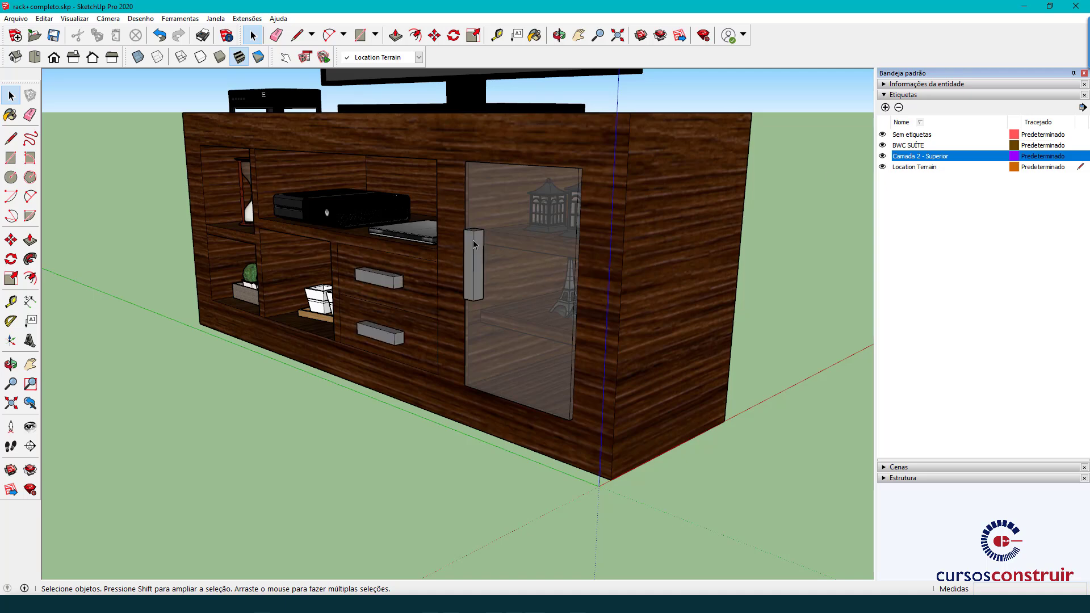
{"action": "scroll", "coordinate": [474, 244], "scroll_direction": "down", "scroll_amount": 3}
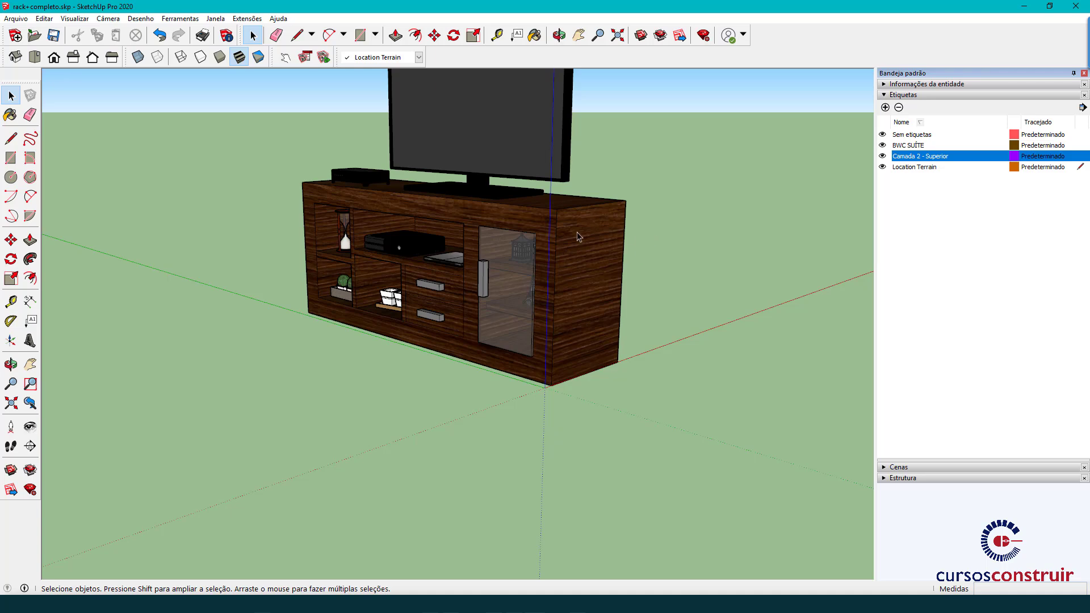
{"action": "middle_click_drag", "start_coordinate": [578, 237], "coordinate": [544, 325]}
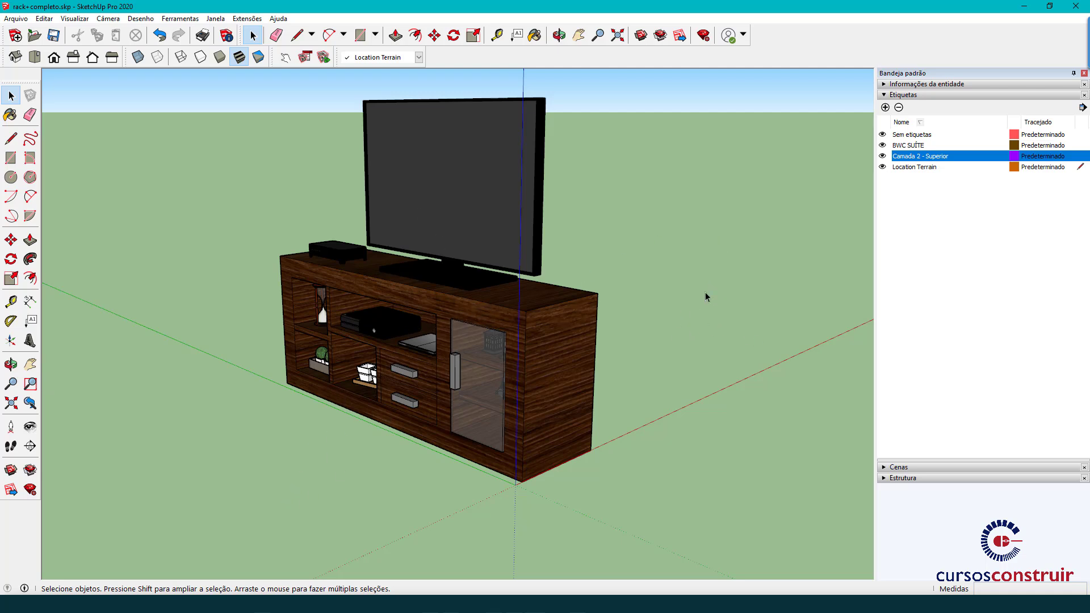
- Add the RACK, ELETRONICOS and DECORAÇÃO tags with the Tags panel's + button
{"action": "left_click", "coordinate": [885, 107]}
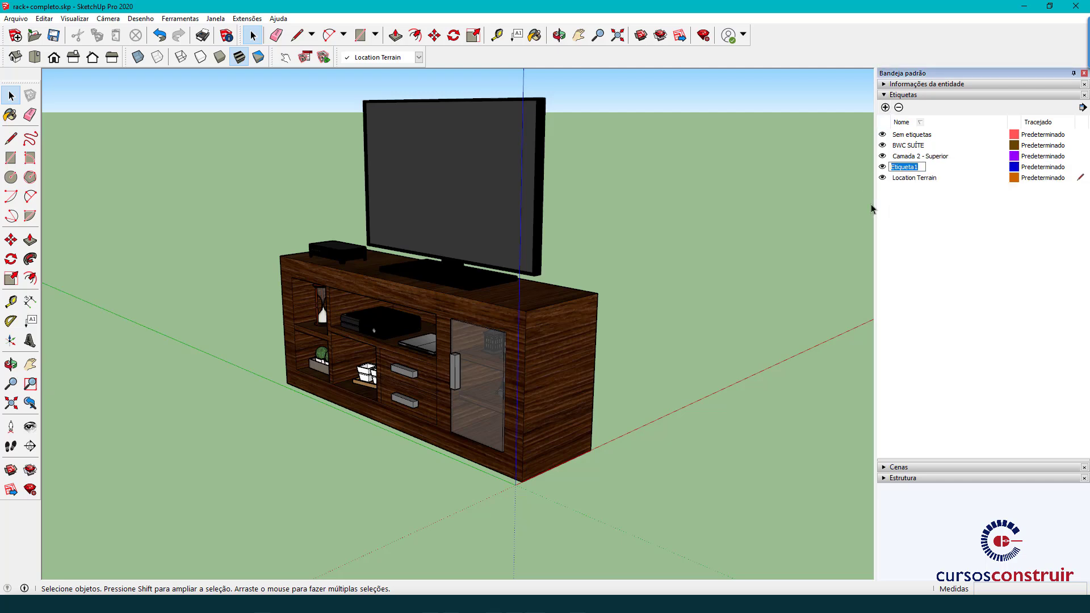
{"action": "type", "text": "rac"}
{"action": "type", "text": "K"}
{"action": "key", "text": "Return"}
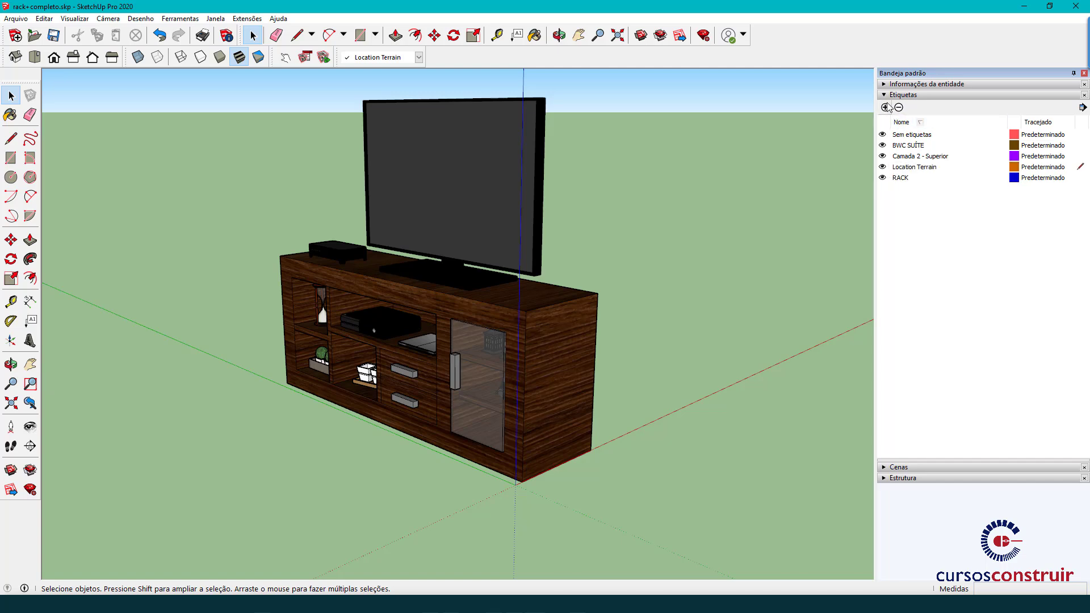
{"action": "left_click", "coordinate": [885, 107]}
{"action": "type", "text": "ELETR"}
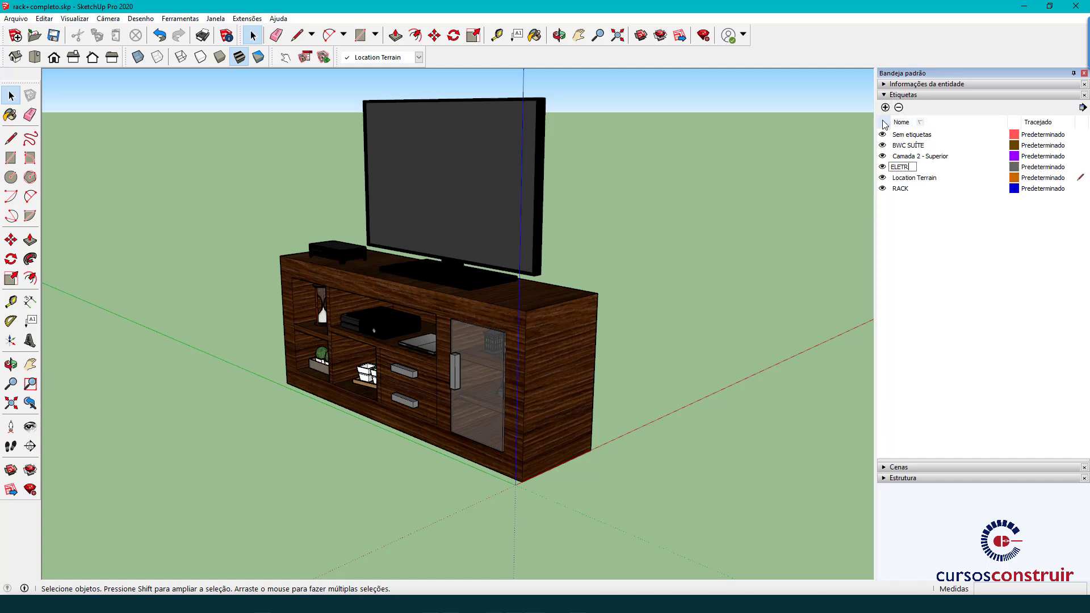
{"action": "type", "text": "ONICOS"}
{"action": "key", "text": "Return"}
{"action": "left_click", "coordinate": [885, 107]}
{"action": "type", "text": "DECORAÇ"}
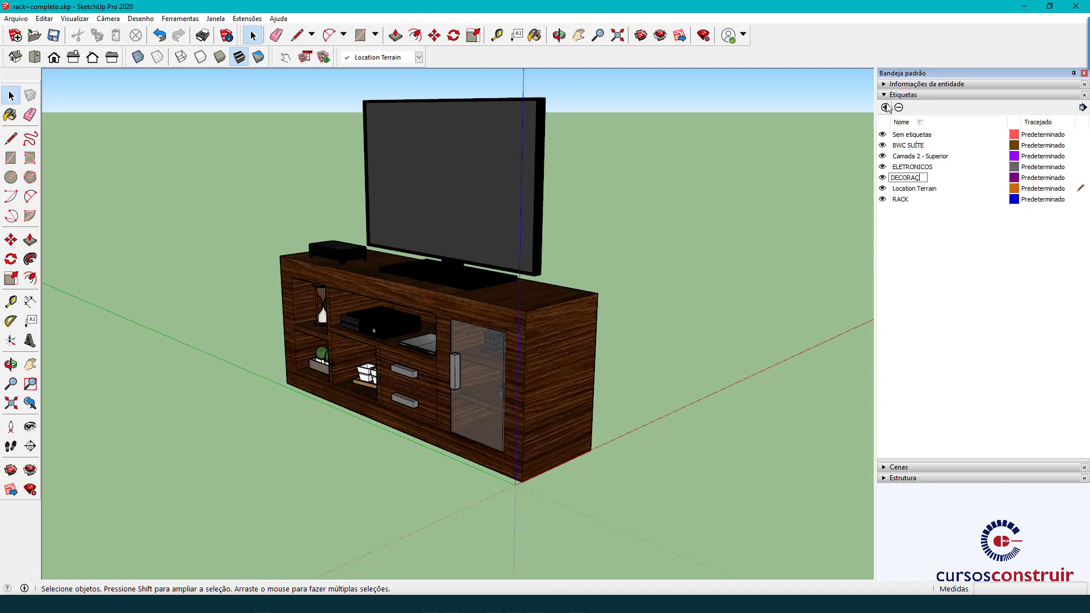
{"action": "type", "text": "ÃO"}
{"action": "key", "text": "Return"}
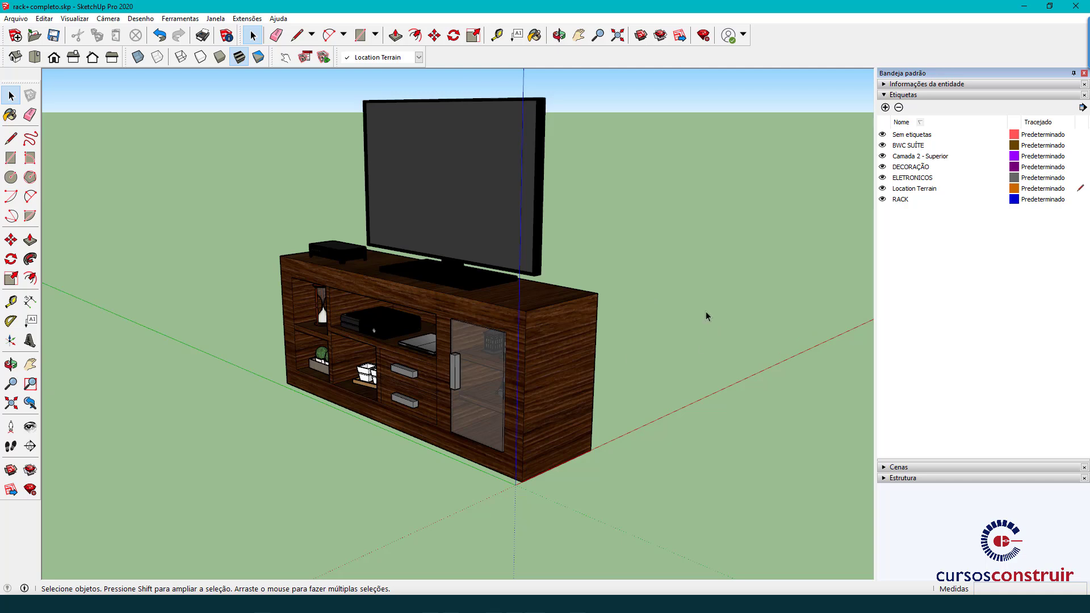
- Put the TV on the ELETRONICOS tag and hide that tag
{"action": "left_click", "coordinate": [469, 136]}
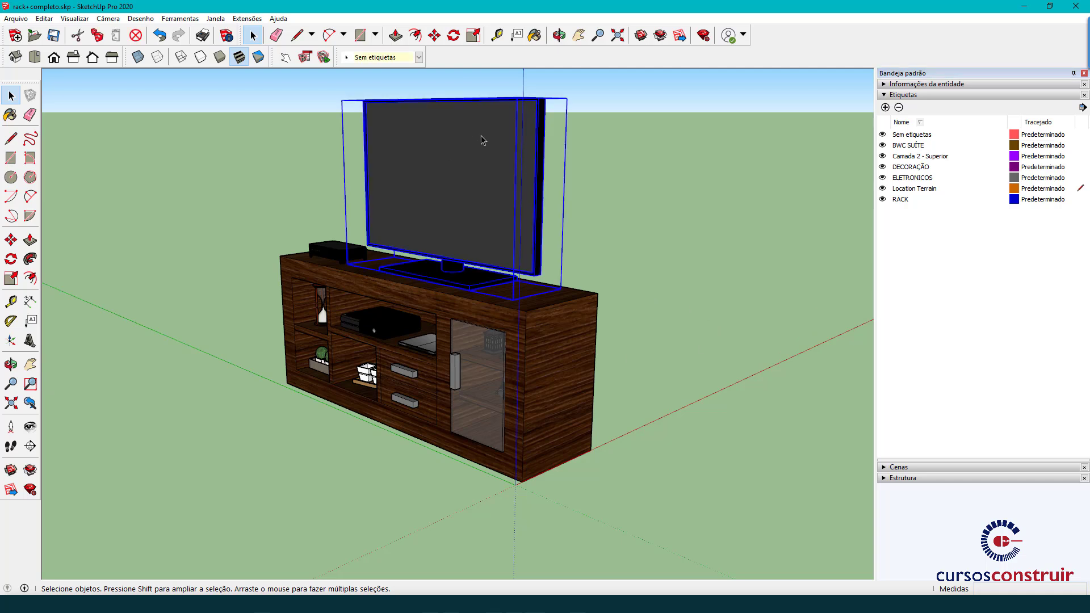
{"action": "left_click", "coordinate": [418, 57]}
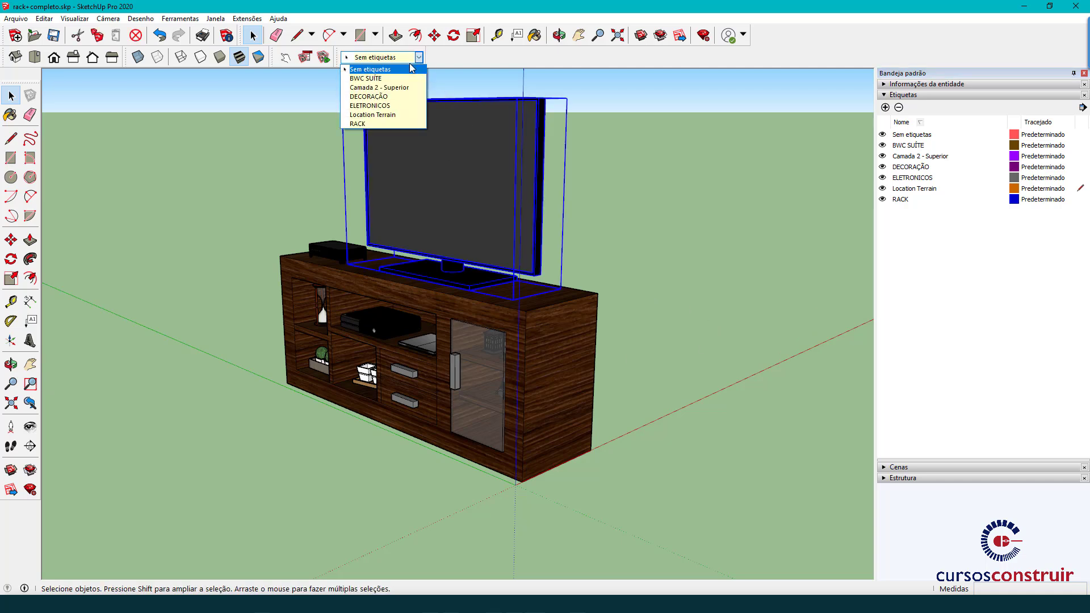
{"action": "left_click", "coordinate": [397, 106]}
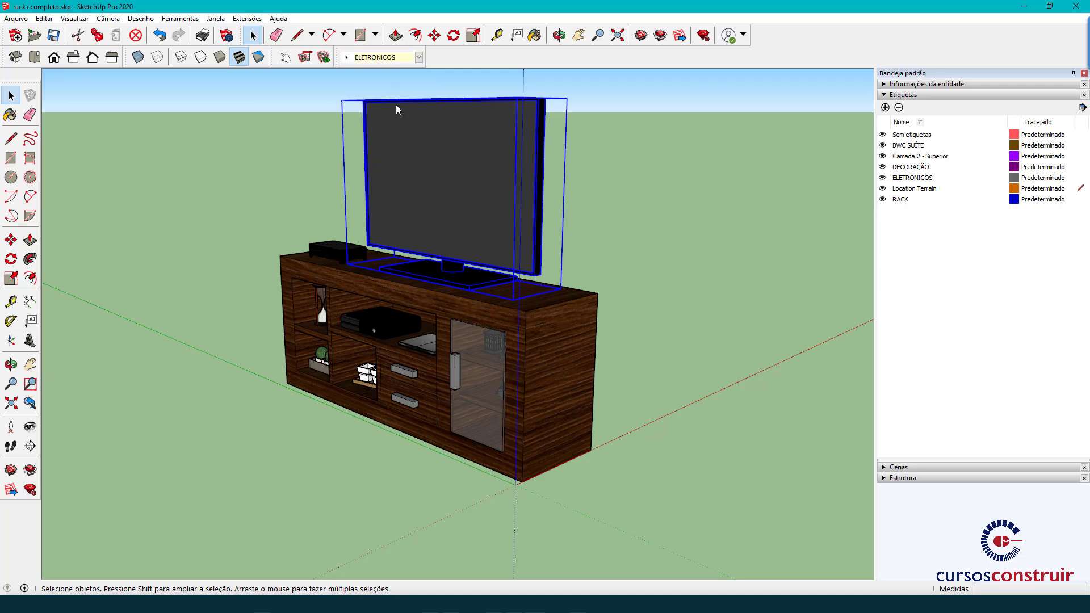
{"action": "left_click", "coordinate": [694, 176]}
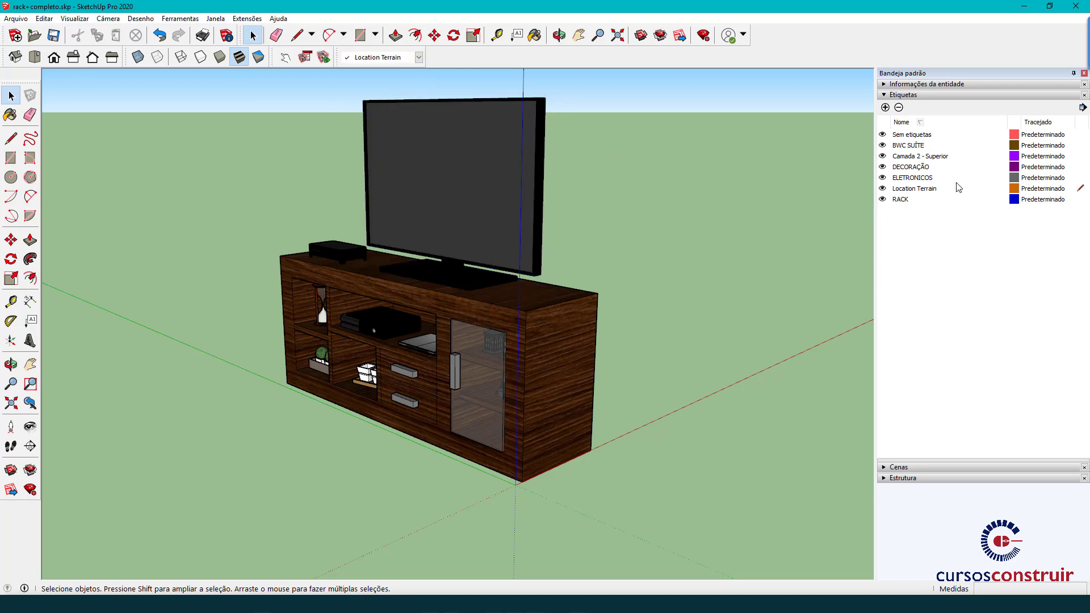
{"action": "left_click", "coordinate": [883, 178]}
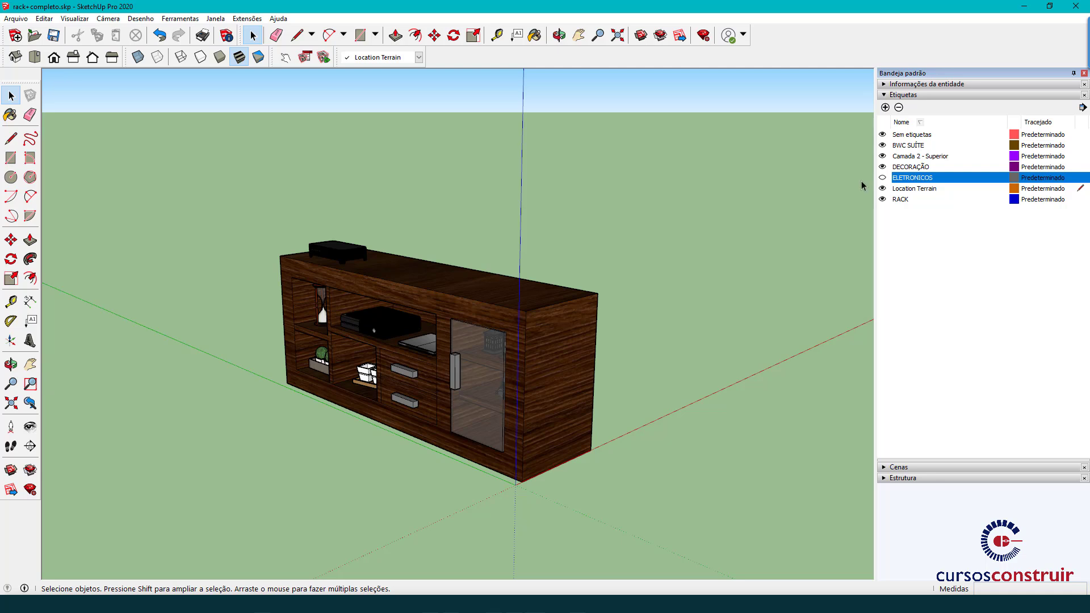
- Put the black box, black console and silver device on ELETRONICOS
{"action": "left_click", "coordinate": [337, 255]}
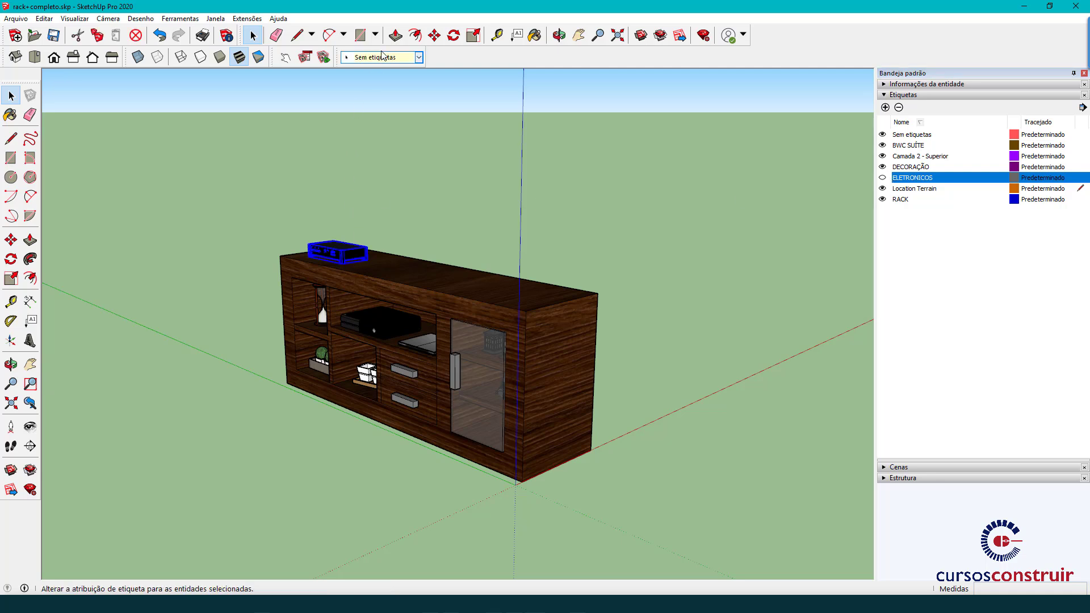
{"action": "left_click", "coordinate": [419, 57]}
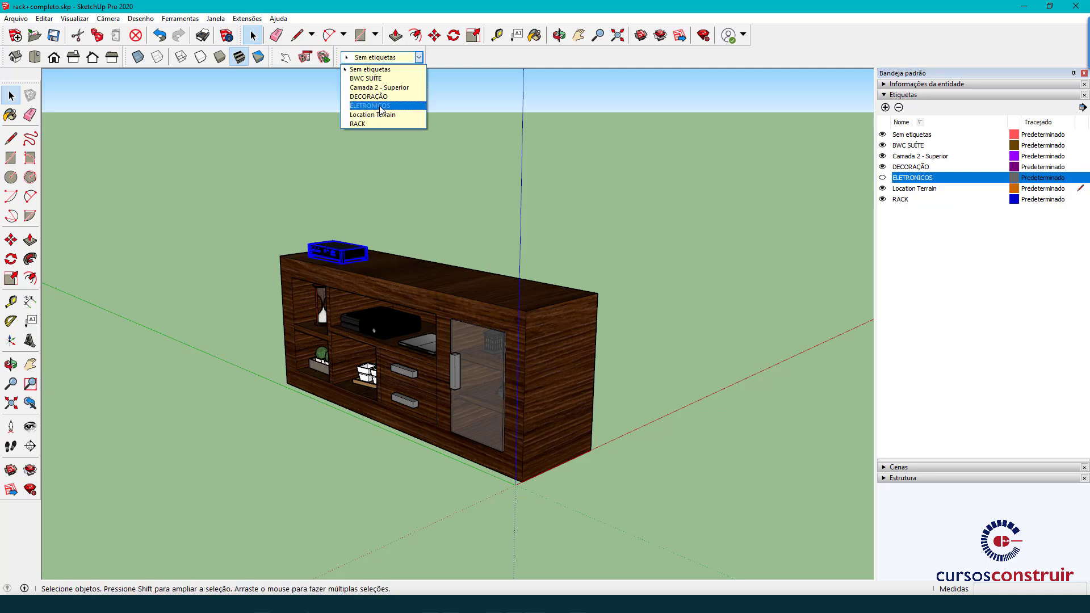
{"action": "left_click", "coordinate": [372, 111]}
{"action": "left_click", "coordinate": [374, 325]}
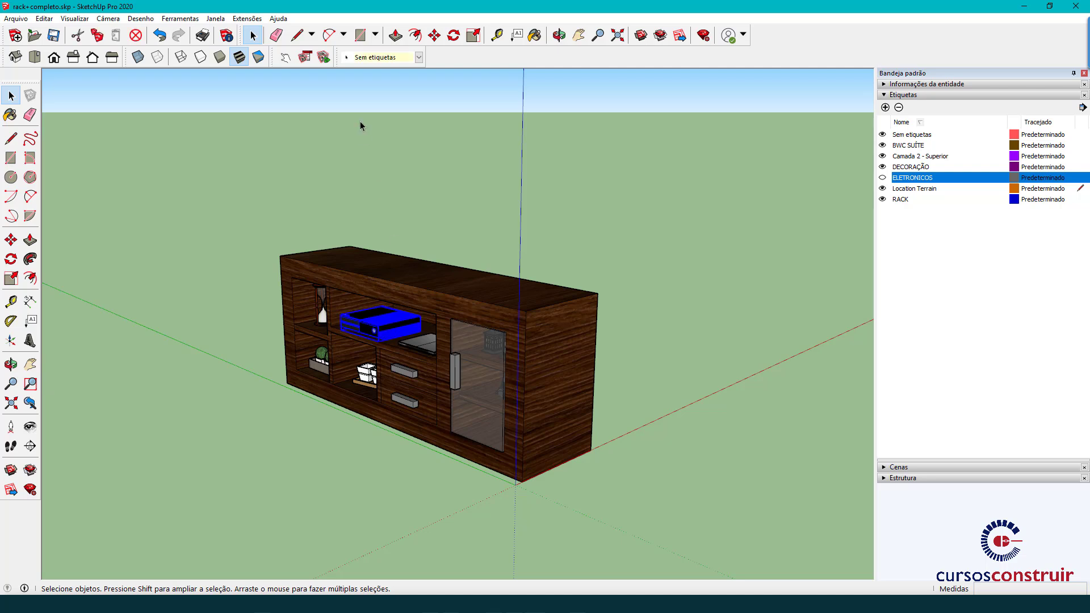
{"action": "left_click", "coordinate": [419, 58]}
{"action": "left_click", "coordinate": [393, 115]}
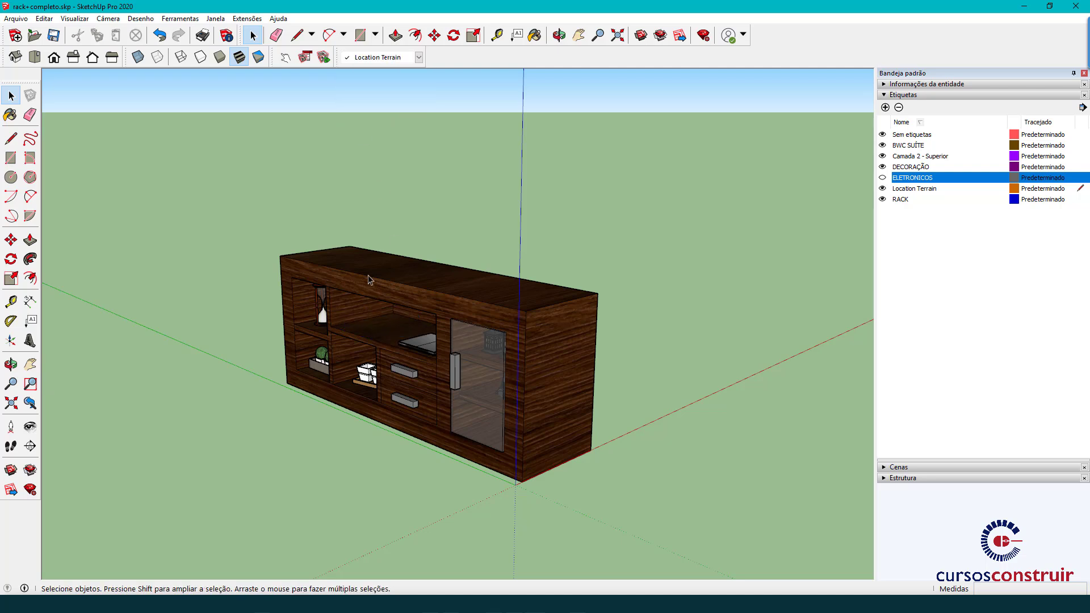
{"action": "left_click", "coordinate": [424, 348]}
{"action": "left_click", "coordinate": [419, 57]}
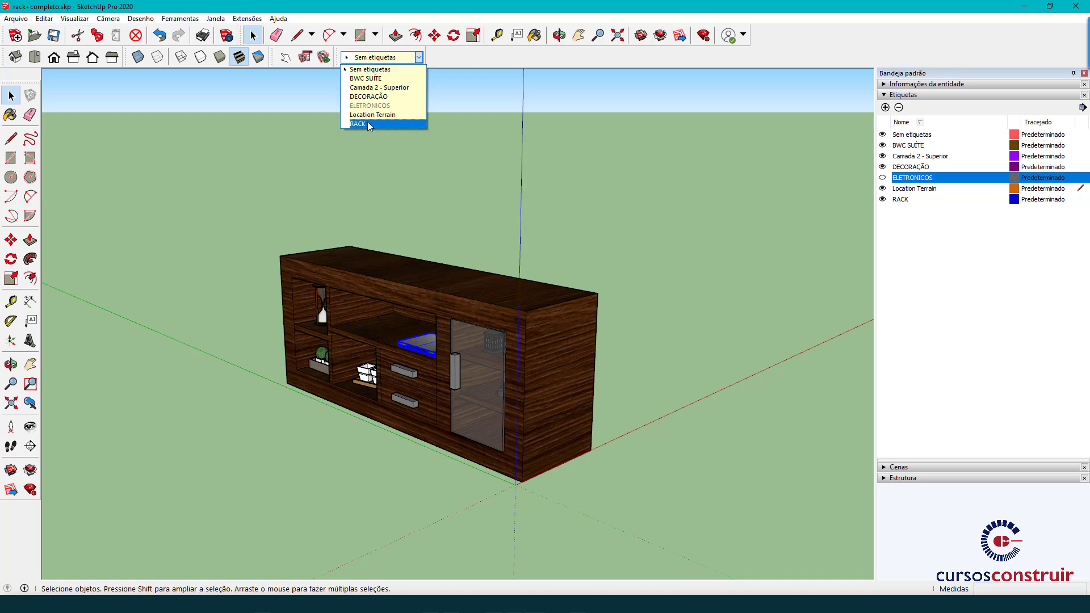
{"action": "left_click", "coordinate": [384, 112]}
- Orbit to the rack's front-left side and hide the DECORAÇÃO tag
{"action": "middle_click_drag", "start_coordinate": [419, 343], "coordinate": [367, 451]}
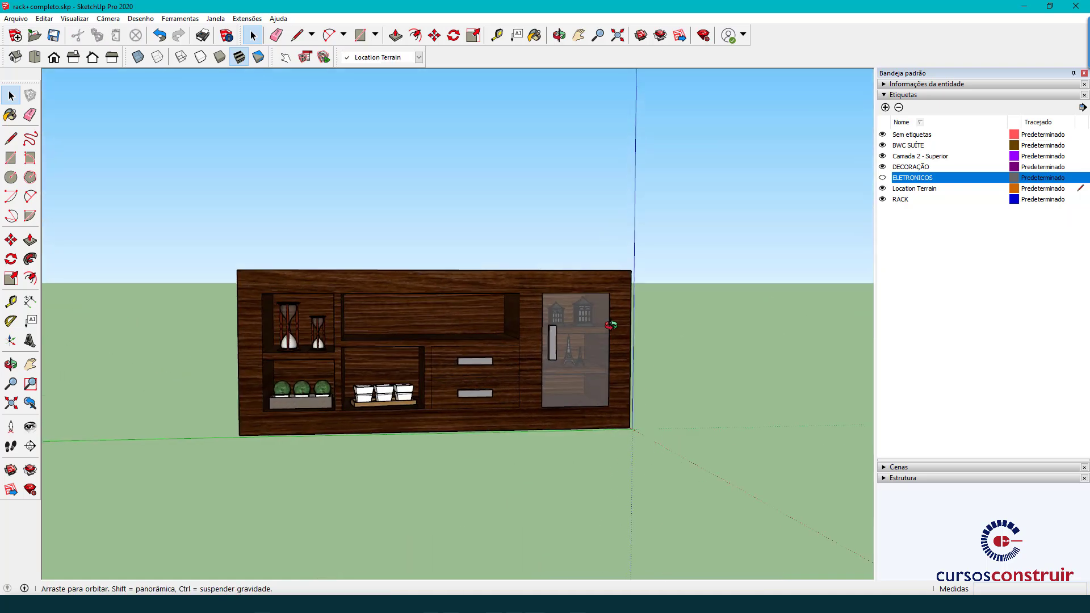
{"action": "scroll", "coordinate": [366, 452], "scroll_direction": "up", "scroll_amount": 2}
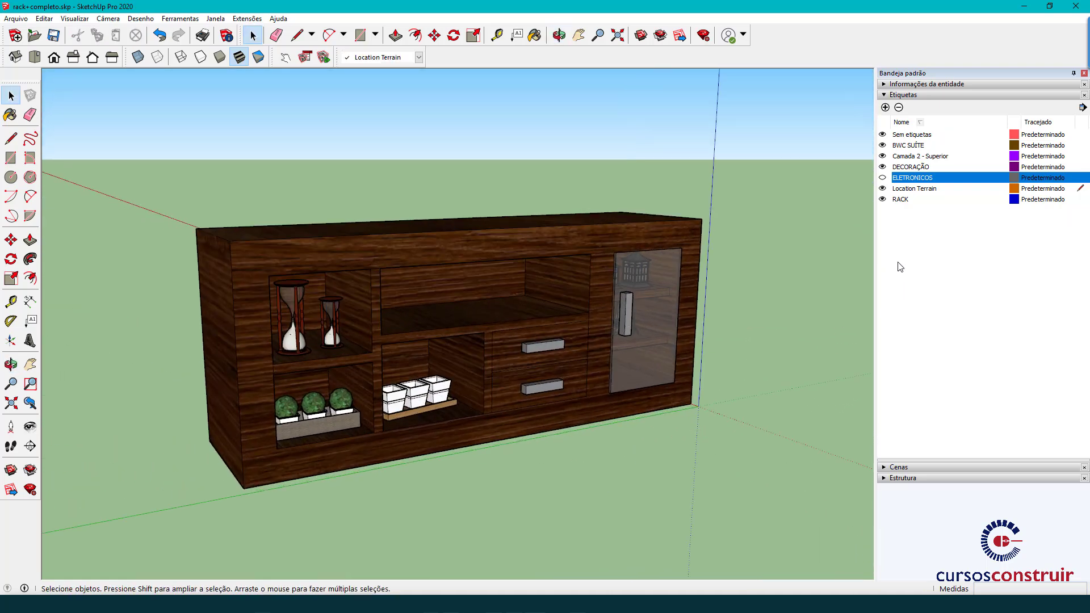
{"action": "left_click", "coordinate": [883, 167]}
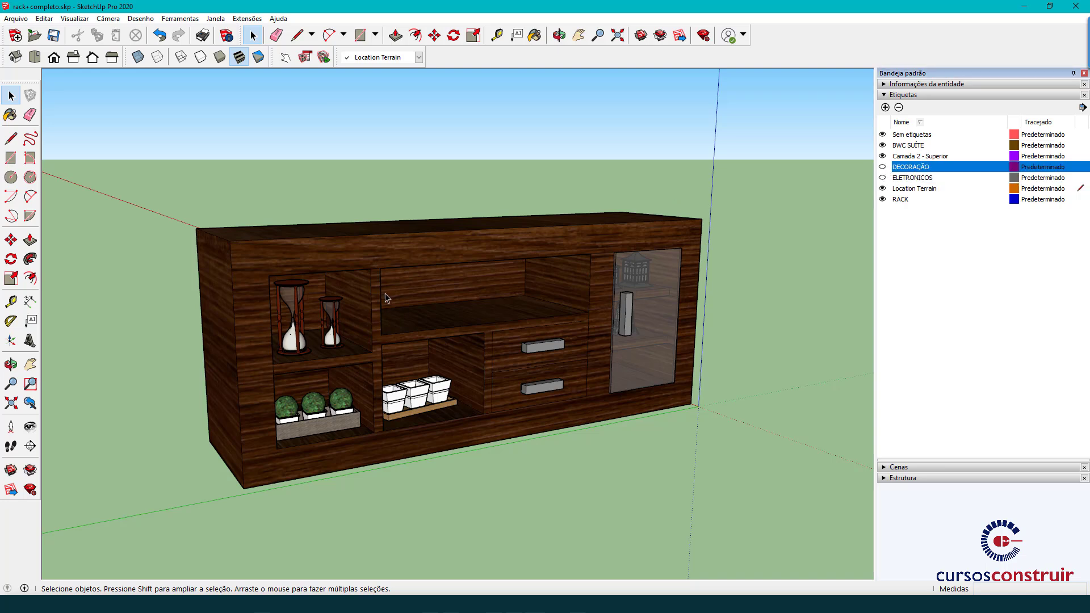
- Assign the hourglasses, potted plants and cup tray groups to DECORAÇÃO
{"action": "left_click", "coordinate": [297, 329]}
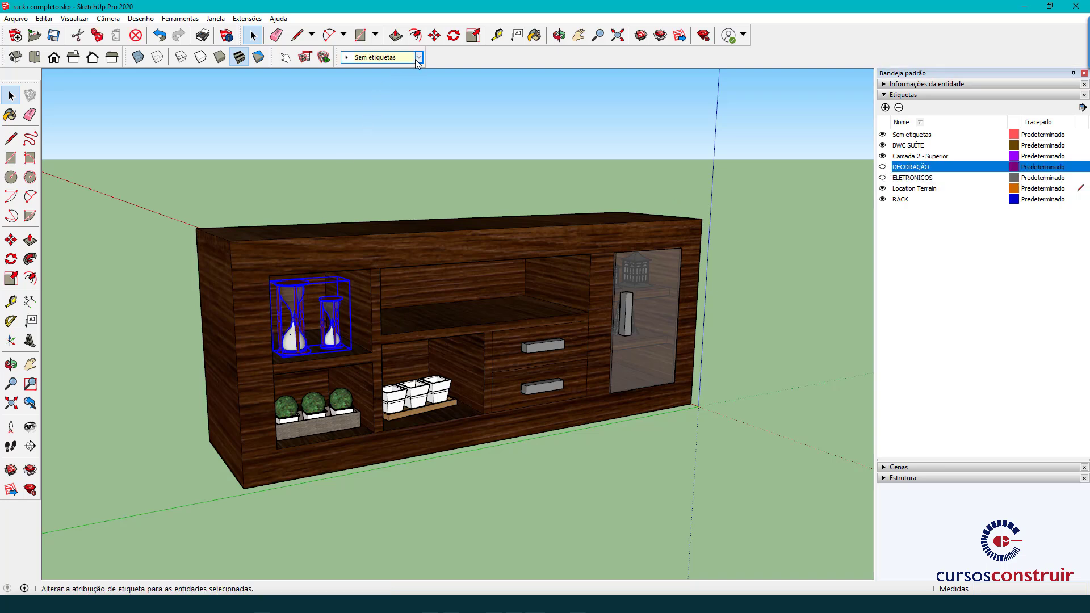
{"action": "left_click", "coordinate": [379, 58]}
{"action": "left_click", "coordinate": [372, 116]}
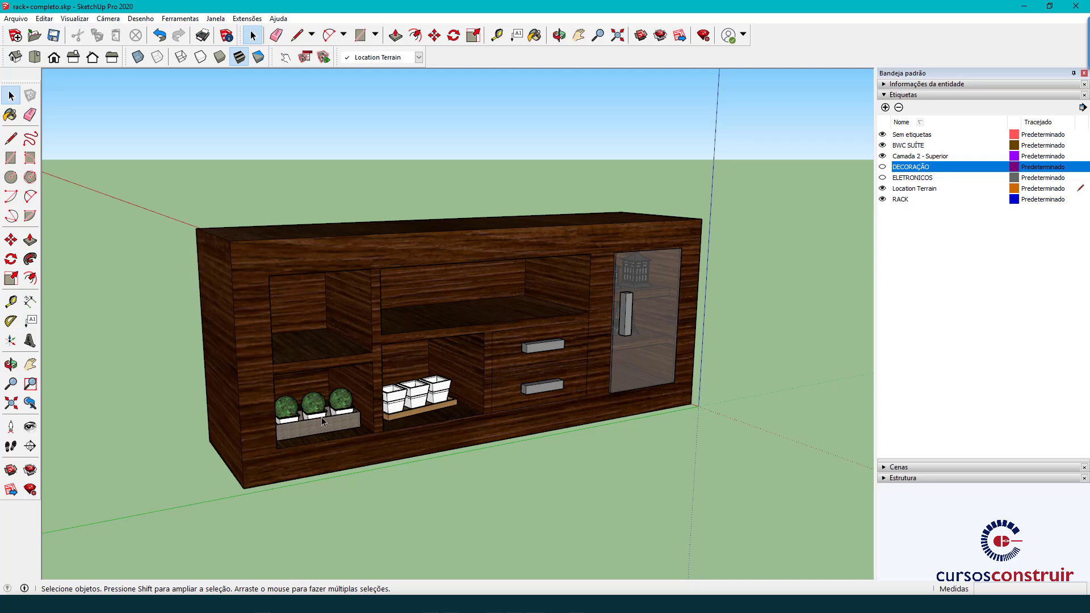
{"action": "left_click", "coordinate": [321, 417]}
{"action": "left_click", "coordinate": [419, 57]}
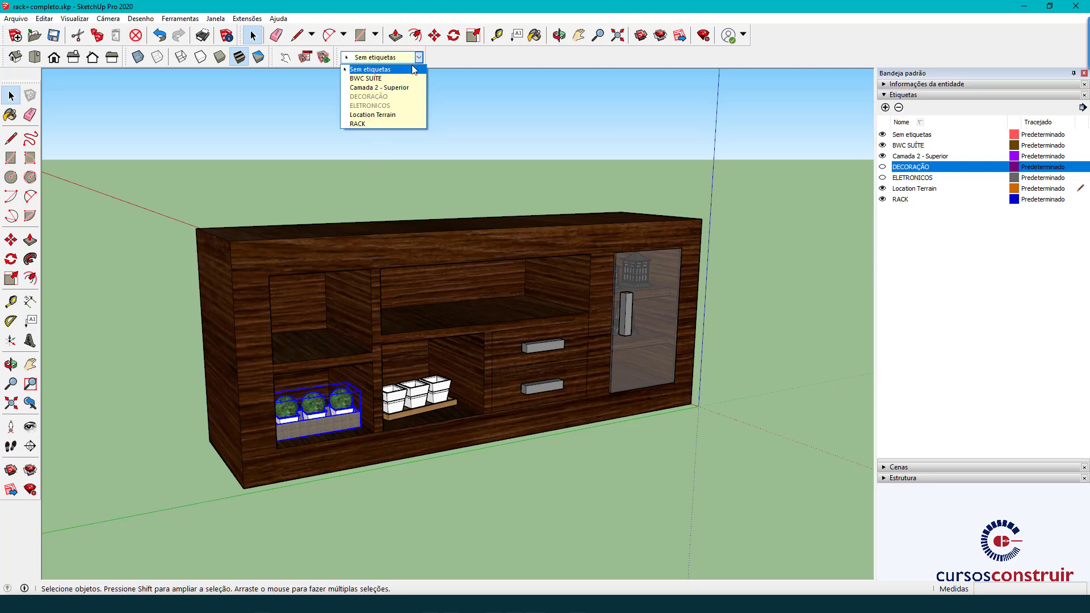
{"action": "left_click", "coordinate": [372, 97]}
{"action": "left_click", "coordinate": [423, 392]}
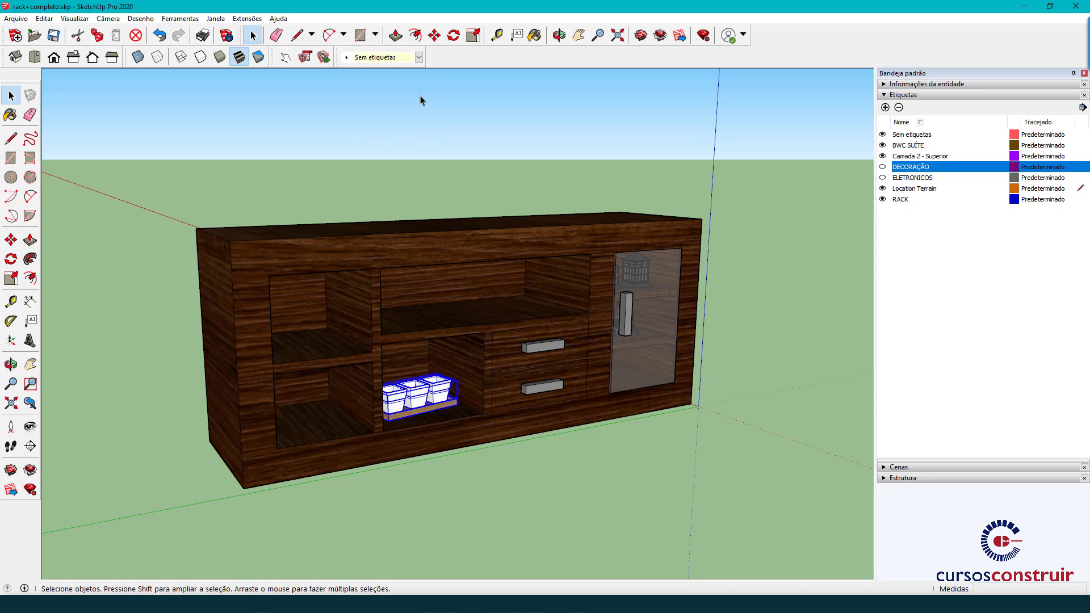
{"action": "left_click", "coordinate": [419, 57]}
{"action": "left_click", "coordinate": [379, 95]}
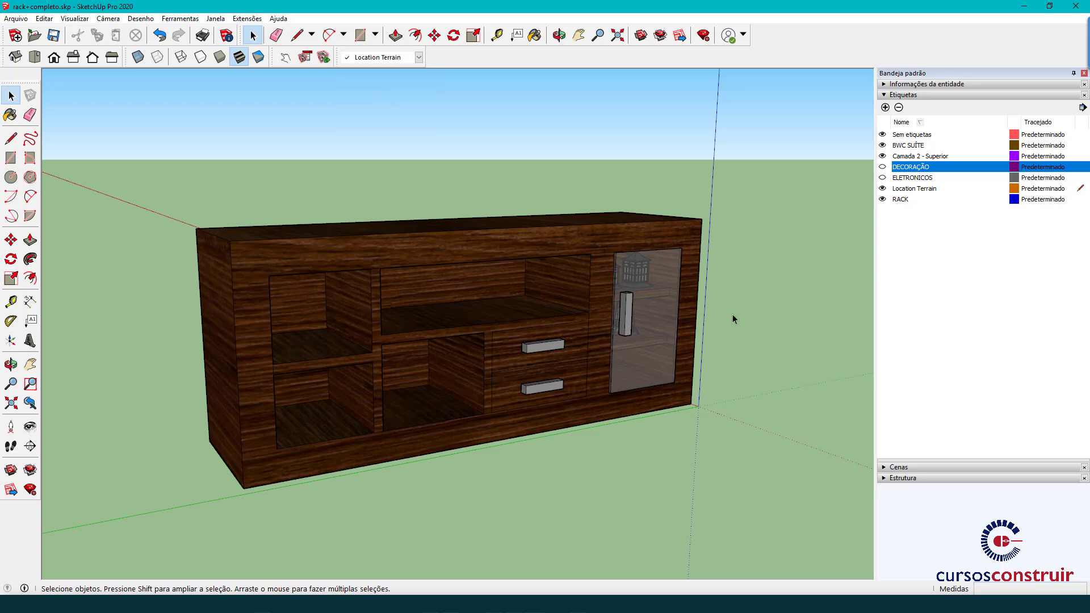
{"action": "mouse_move", "coordinate": [791, 380]}
{"action": "middle_mouse_down"}
{"action": "mouse_move", "coordinate": [364, 365]}
{"action": "mouse_move", "coordinate": [560, 317]}
{"action": "mouse_move", "coordinate": [556, 370]}
{"action": "middle_mouse_up"}
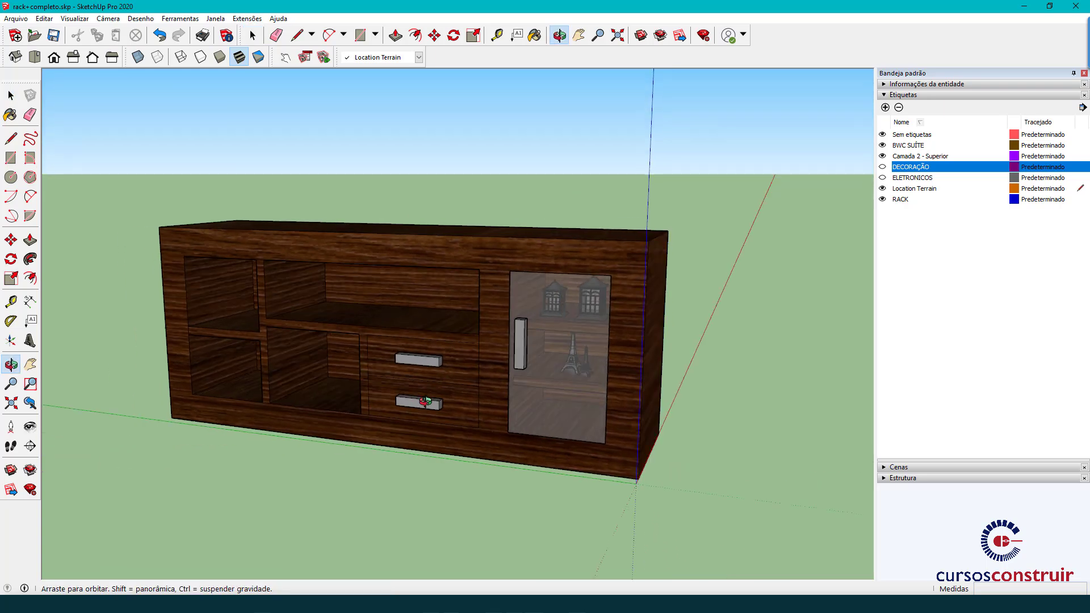
- Hide the rack cabinet to reach the ornaments behind its glass door
{"action": "left_click", "coordinate": [556, 370]}
{"action": "key", "text": "ctrl+z"}
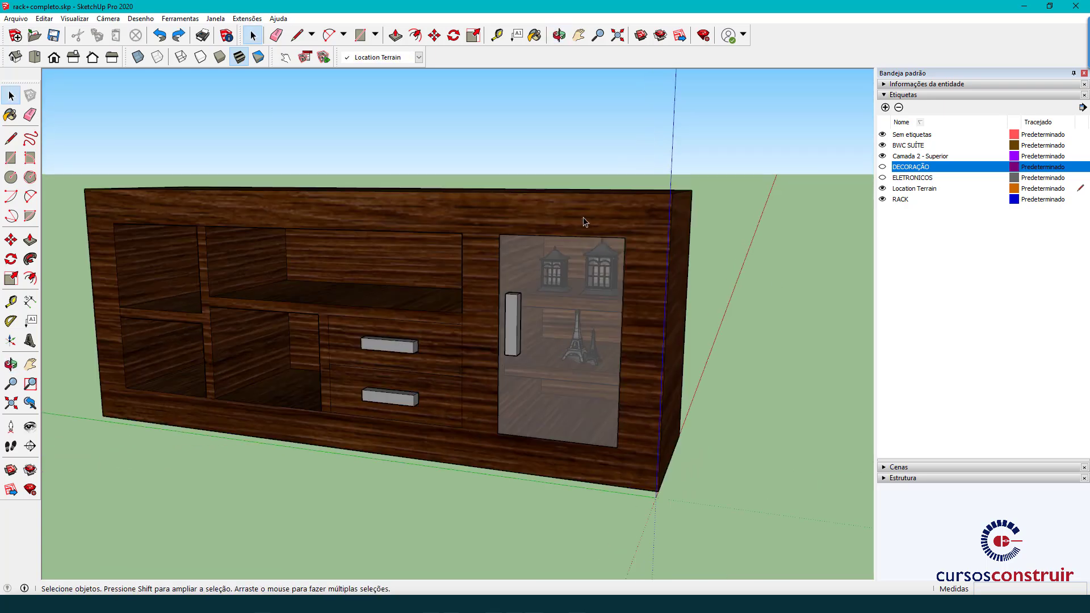
{"action": "left_click", "coordinate": [585, 221]}
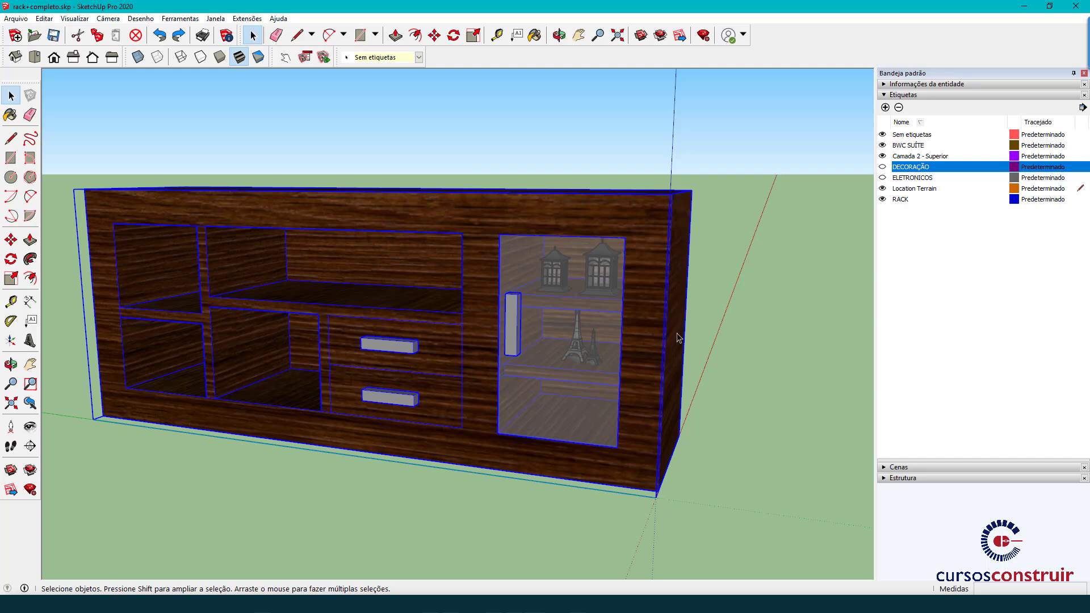
{"action": "right_click", "coordinate": [580, 208]}
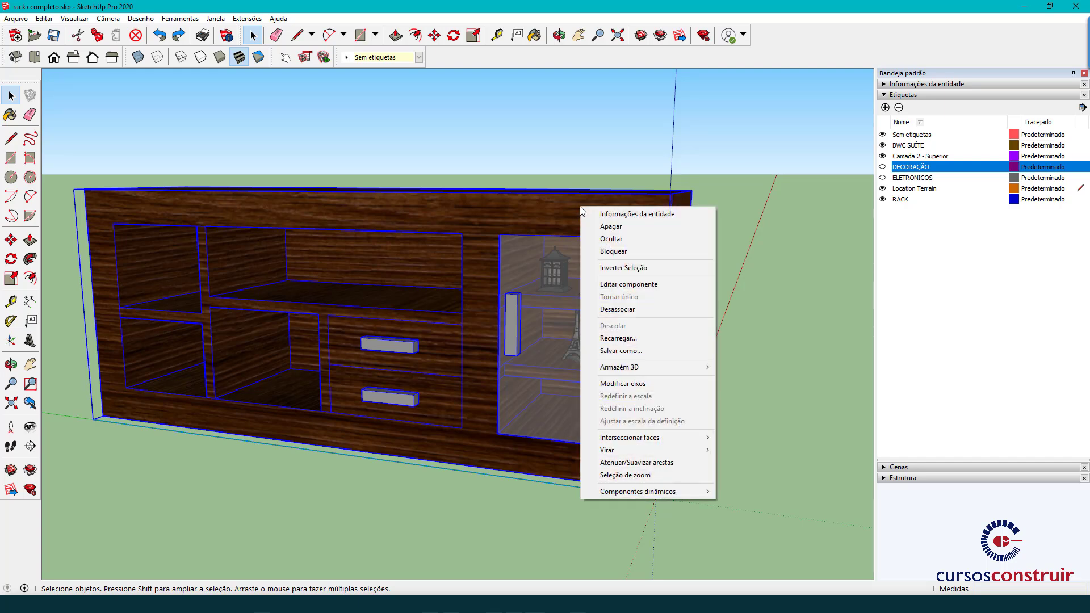
{"action": "left_click", "coordinate": [626, 240]}
- Tag the lanterns and Eiffel tower as DECORAÇÃO, then unhide everything
{"action": "left_click_drag", "start_coordinate": [662, 219], "coordinate": [514, 434]}
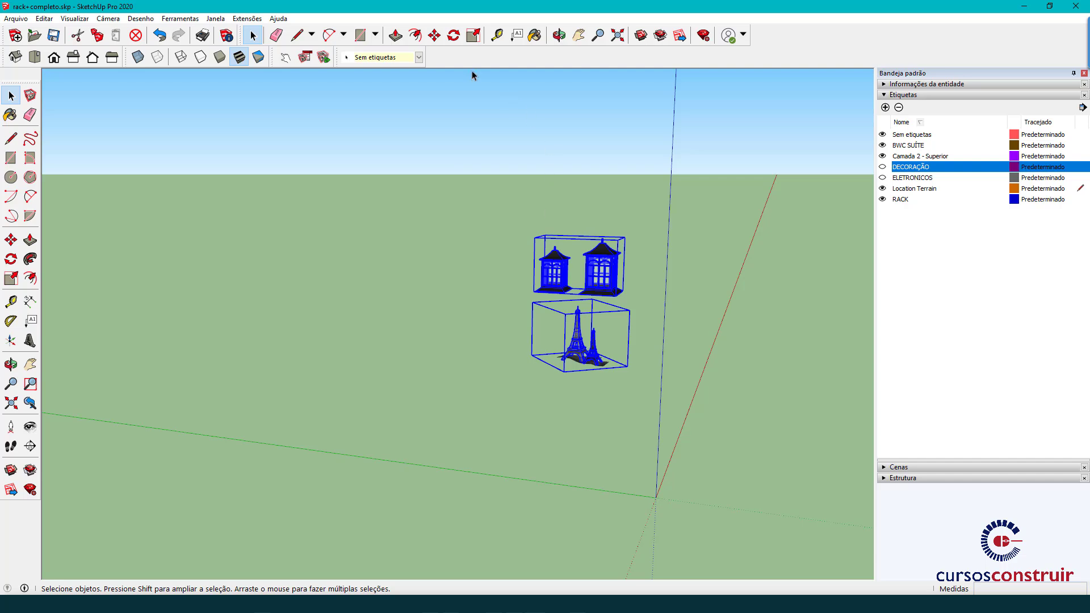
{"action": "left_click", "coordinate": [419, 58]}
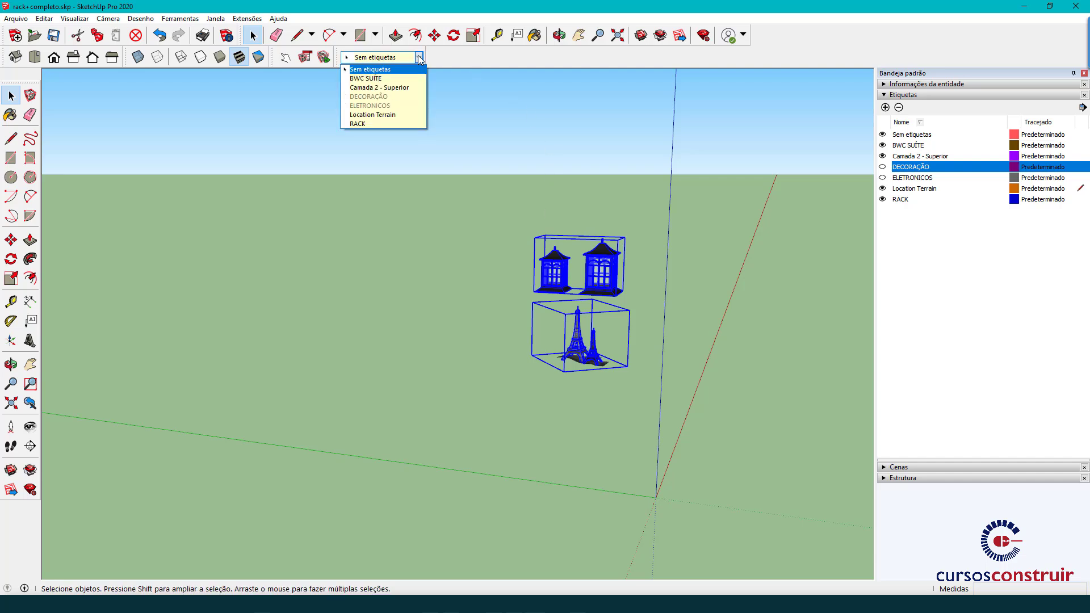
{"action": "left_click", "coordinate": [389, 97]}
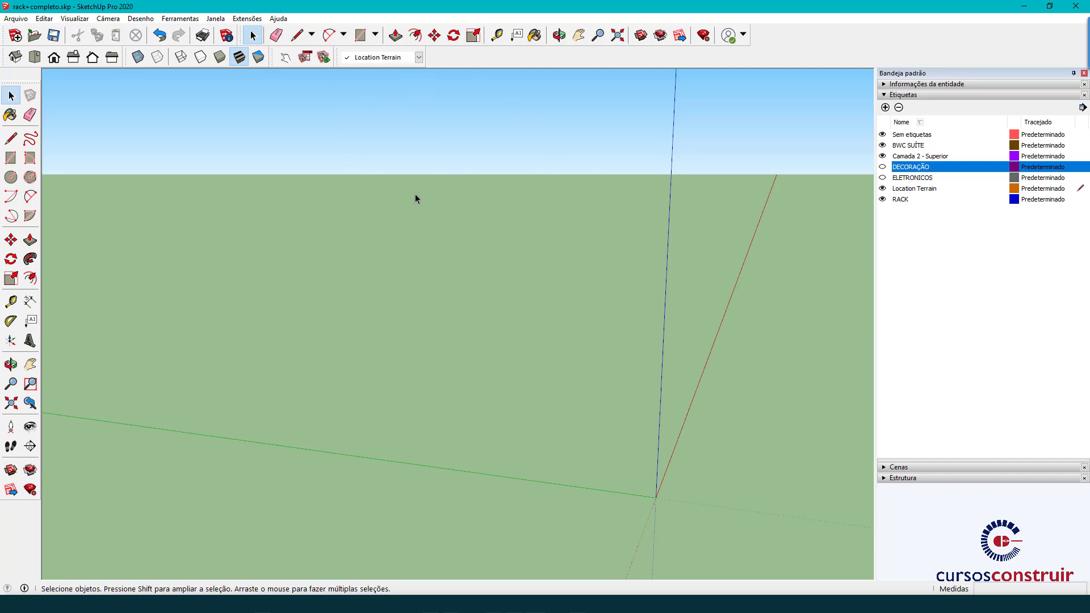
{"action": "key", "text": "shift+a"}
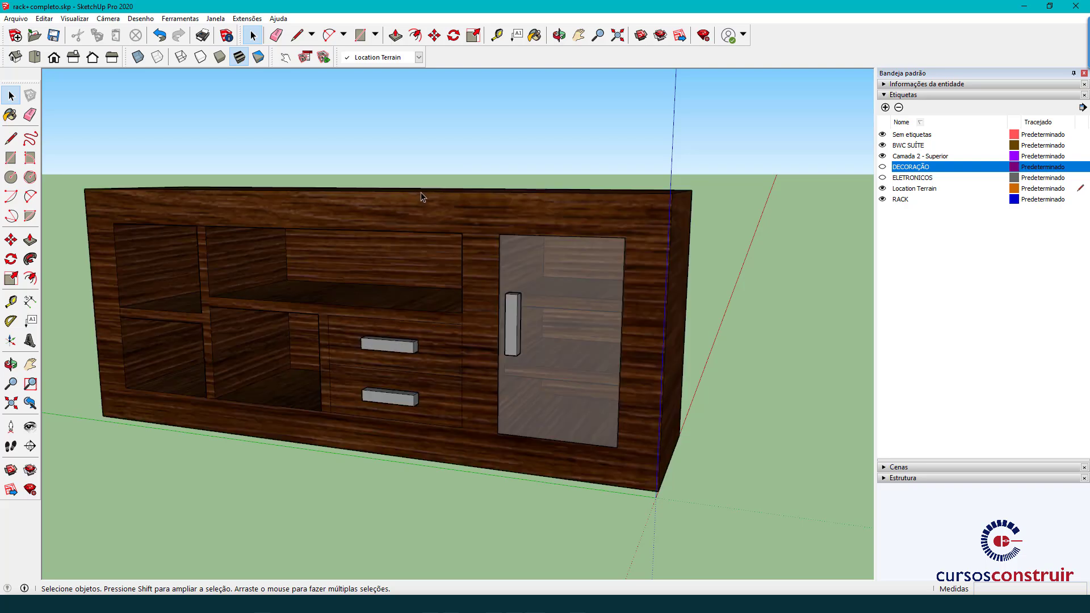
- Assign the rack cabinet to the RACK tag
{"action": "scroll", "coordinate": [539, 172], "scroll_direction": "down", "scroll_amount": 3}
{"action": "scroll", "coordinate": [540, 173], "scroll_direction": "down", "scroll_amount": 2}
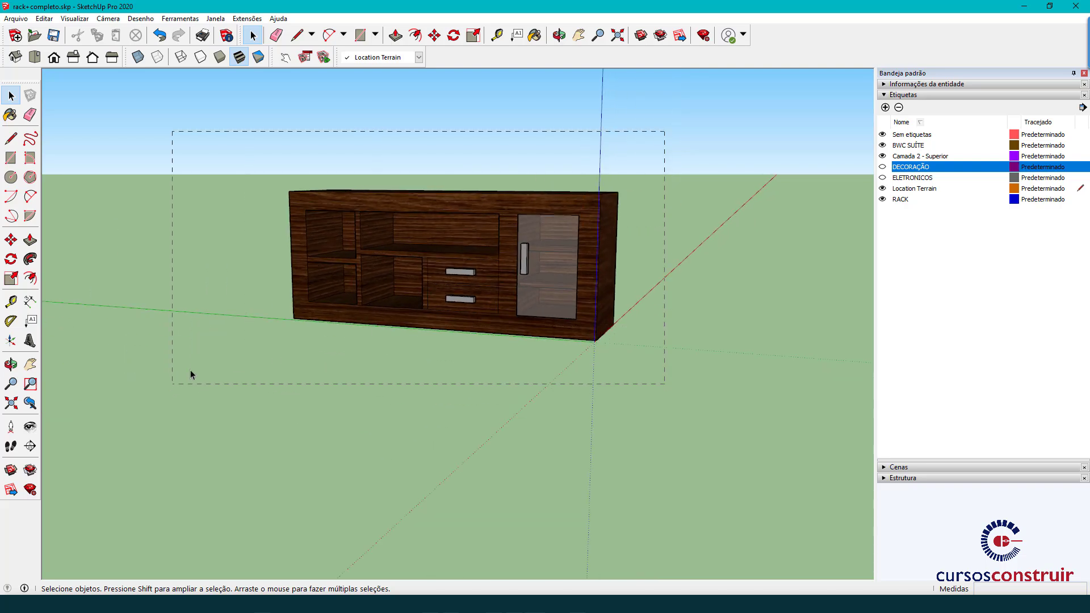
{"action": "left_click_drag", "start_coordinate": [191, 373], "coordinate": [182, 379]}
{"action": "left_click", "coordinate": [420, 58]}
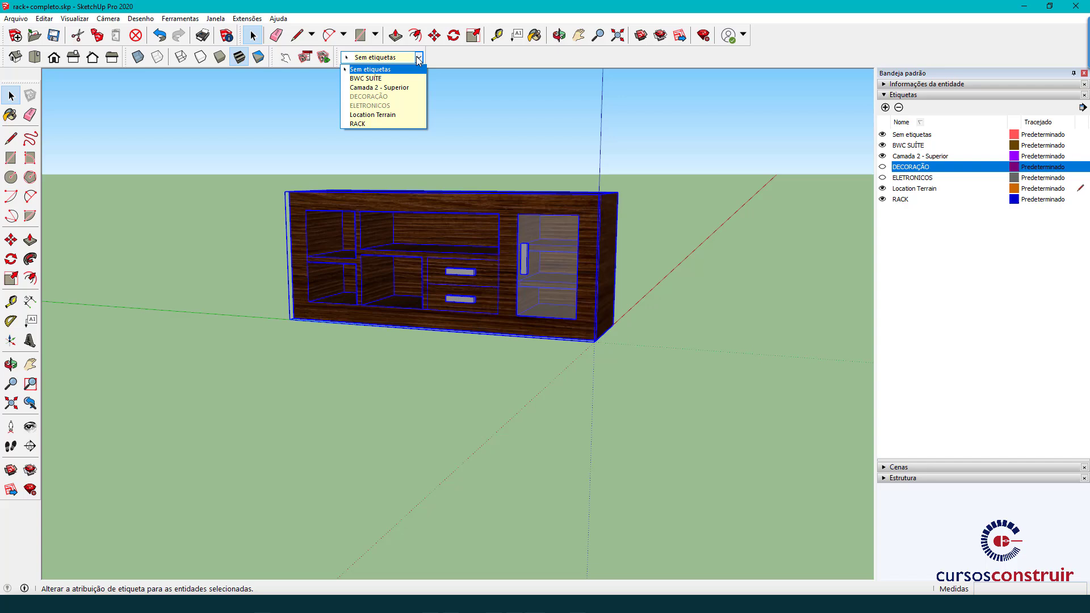
{"action": "left_click", "coordinate": [364, 115]}
{"action": "left_click", "coordinate": [640, 204]}
- Hide BWC SUÍTE and RACK, and show DECORAÇÃO to isolate the ornaments
{"action": "mouse_move", "coordinate": [640, 204]}
{"action": "middle_mouse_down"}
{"action": "mouse_move", "coordinate": [557, 262]}
{"action": "mouse_move", "coordinate": [636, 244]}
{"action": "middle_mouse_up"}
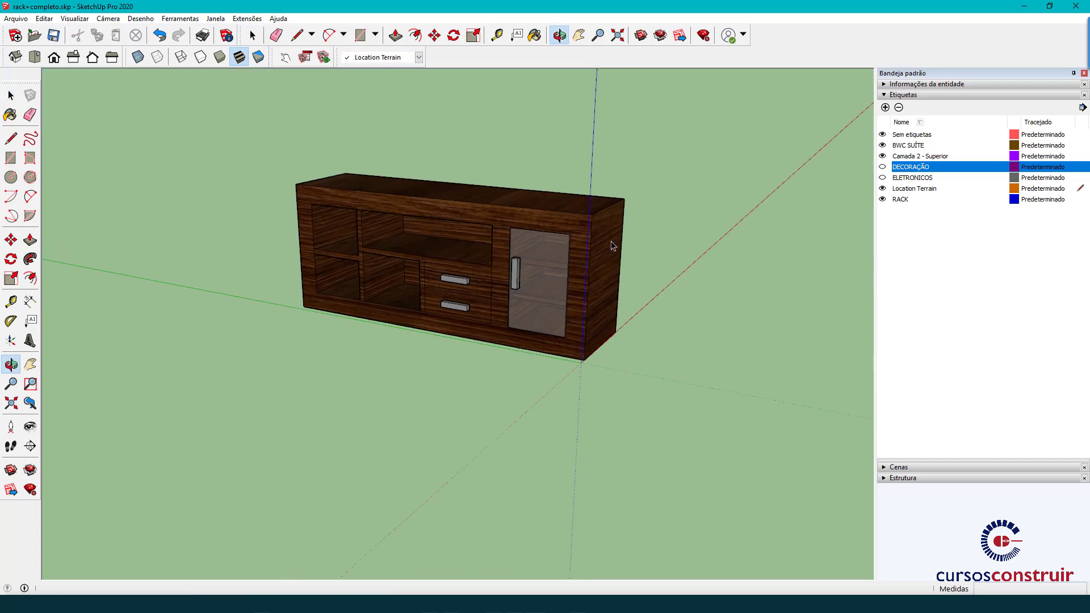
{"action": "left_click", "coordinate": [882, 146]}
{"action": "left_click", "coordinate": [888, 169]}
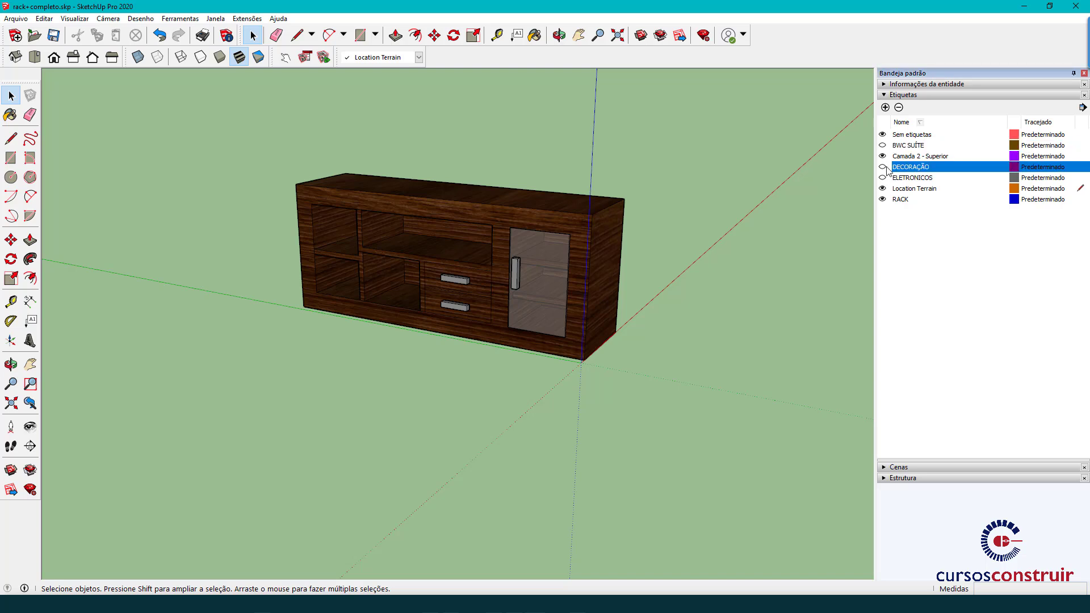
{"action": "left_click", "coordinate": [883, 199]}
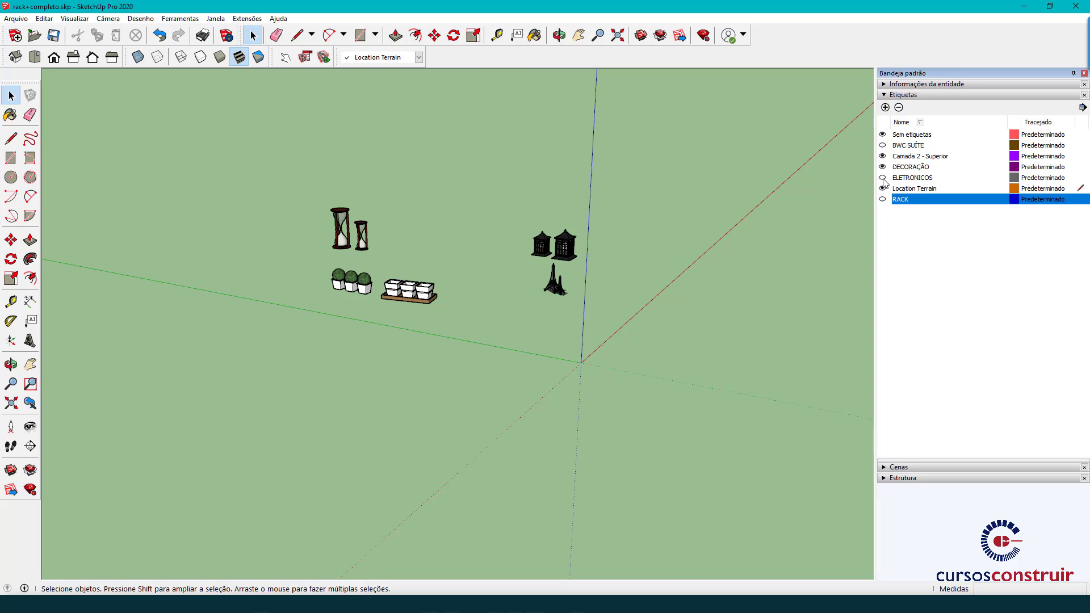
- Inside the hourglass group, tag both hourglasses as DECORAÇÃO
{"action": "left_click", "coordinate": [341, 238]}
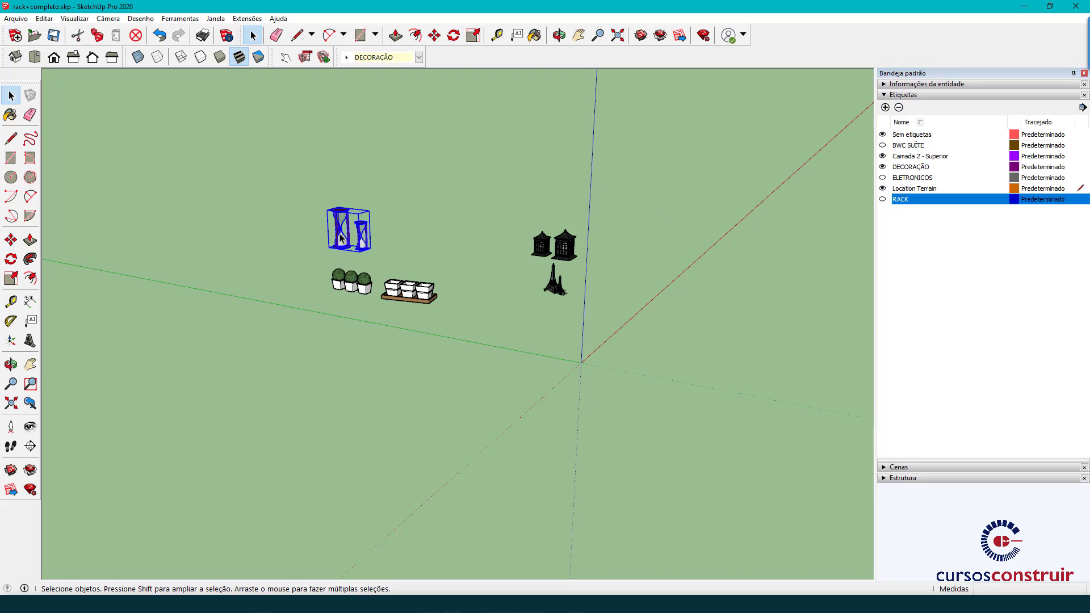
{"action": "scroll", "coordinate": [341, 238], "scroll_direction": "up", "scroll_amount": 1}
{"action": "scroll", "coordinate": [341, 237], "scroll_direction": "up", "scroll_amount": 3}
{"action": "mouse_move", "coordinate": [341, 238]}
{"action": "middle_mouse_down"}
{"action": "mouse_move", "coordinate": [453, 287]}
{"action": "mouse_move", "coordinate": [409, 291]}
{"action": "middle_mouse_up"}
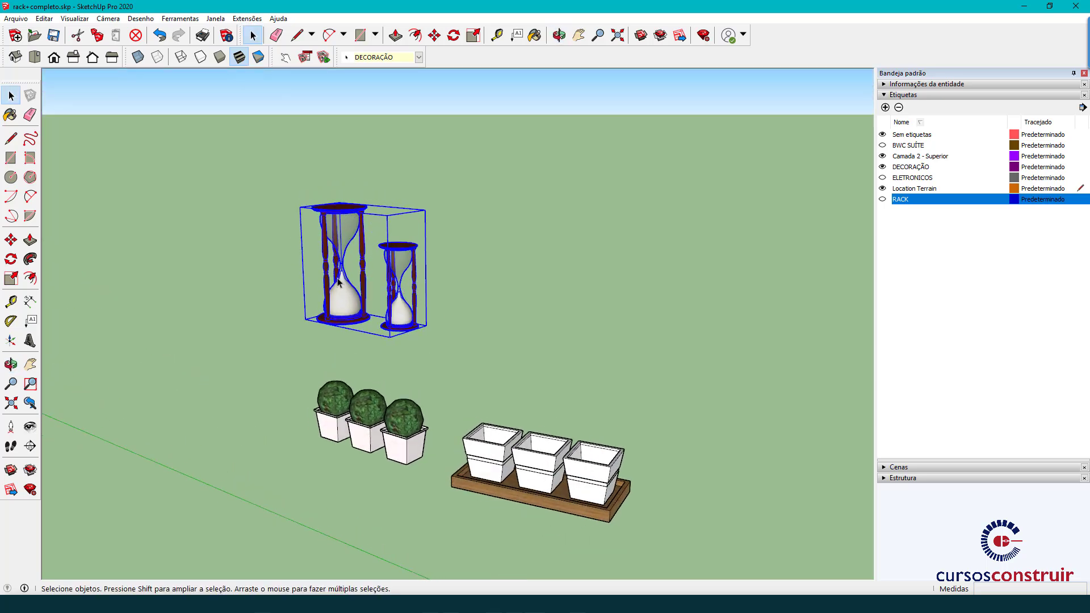
{"action": "scroll", "coordinate": [340, 283], "scroll_direction": "up", "scroll_amount": 3}
{"action": "double_click", "coordinate": [357, 326]}
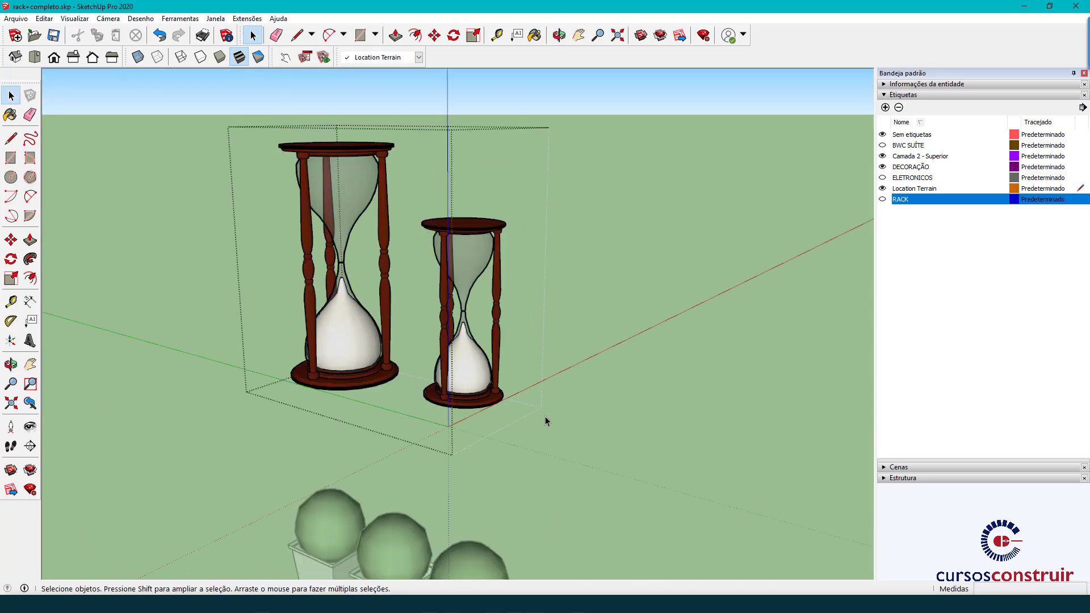
{"action": "left_click_drag", "start_coordinate": [234, 105], "coordinate": [533, 423]}
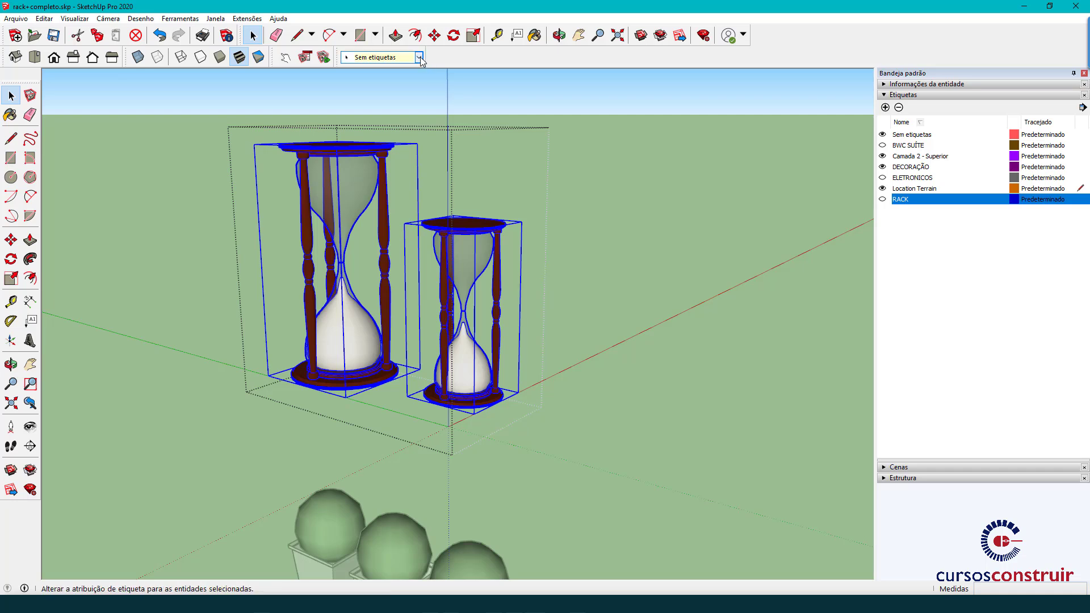
{"action": "left_click", "coordinate": [386, 57]}
{"action": "left_click", "coordinate": [377, 96]}
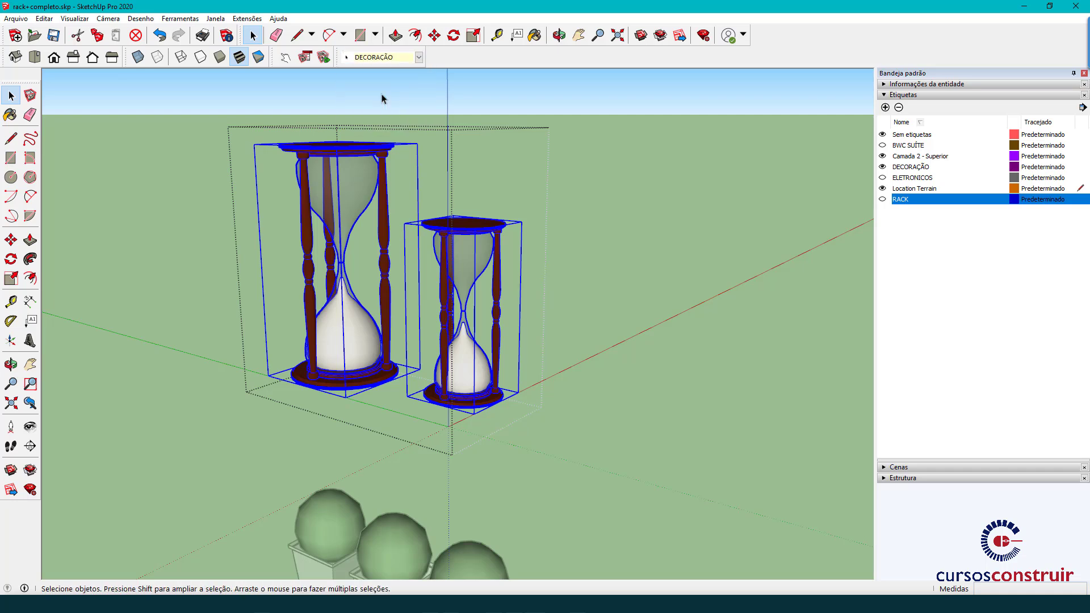
- Tag all parts of the small hourglass as DECORAÇÃO
{"action": "double_click", "coordinate": [474, 250]}
{"action": "key", "text": "ctrl+a"}
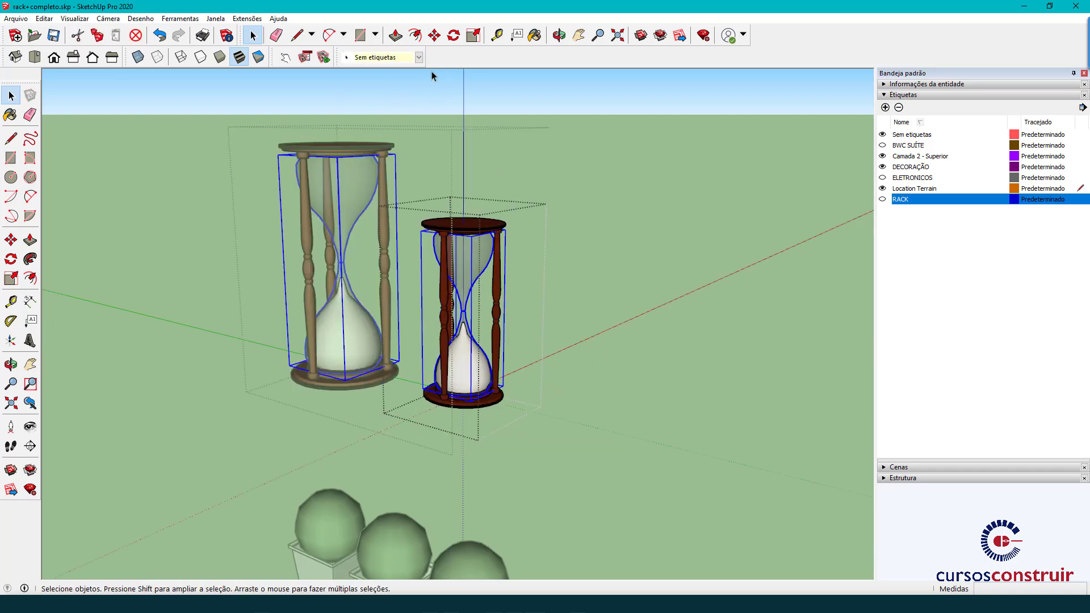
{"action": "left_click", "coordinate": [419, 57]}
{"action": "left_click", "coordinate": [372, 96]}
- Tag both hourglass top plates as DECORAÇÃO
{"action": "left_click", "coordinate": [497, 258]}
{"action": "left_click", "coordinate": [484, 223]}
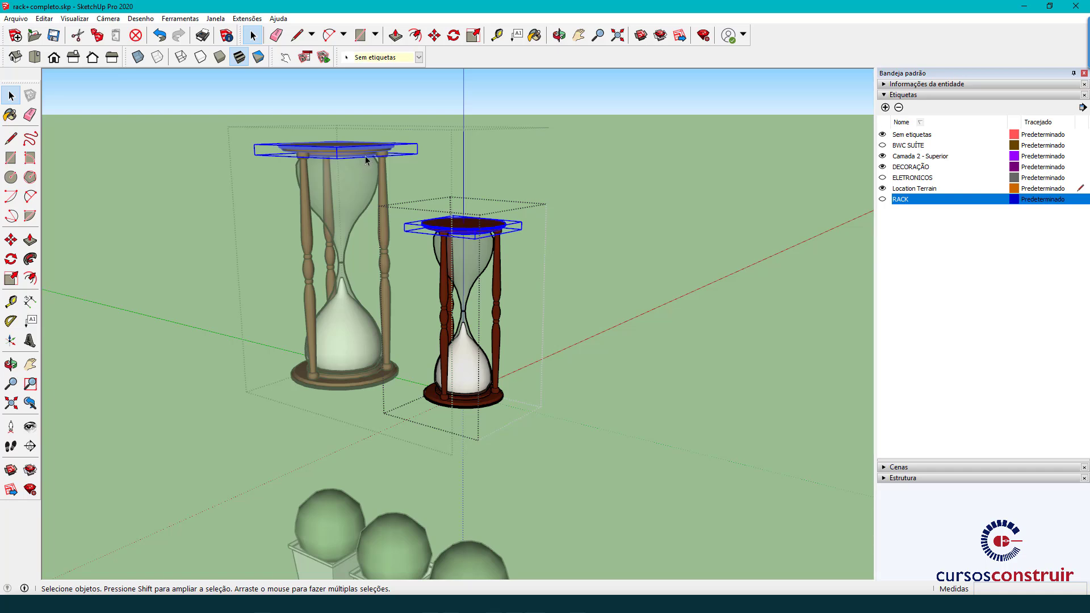
{"action": "left_click", "coordinate": [419, 58]}
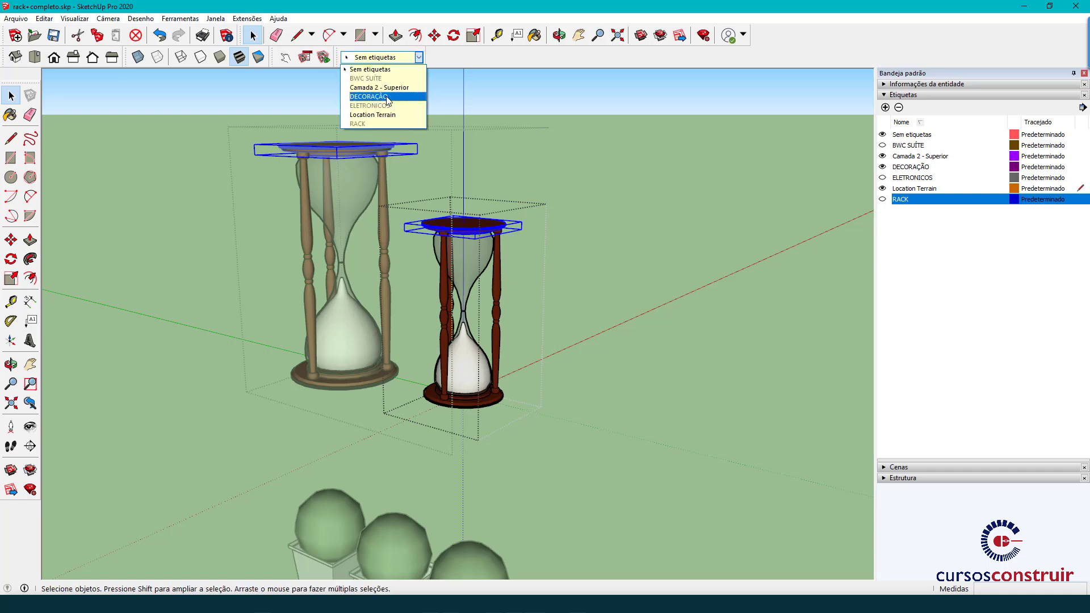
{"action": "left_click", "coordinate": [370, 93]}
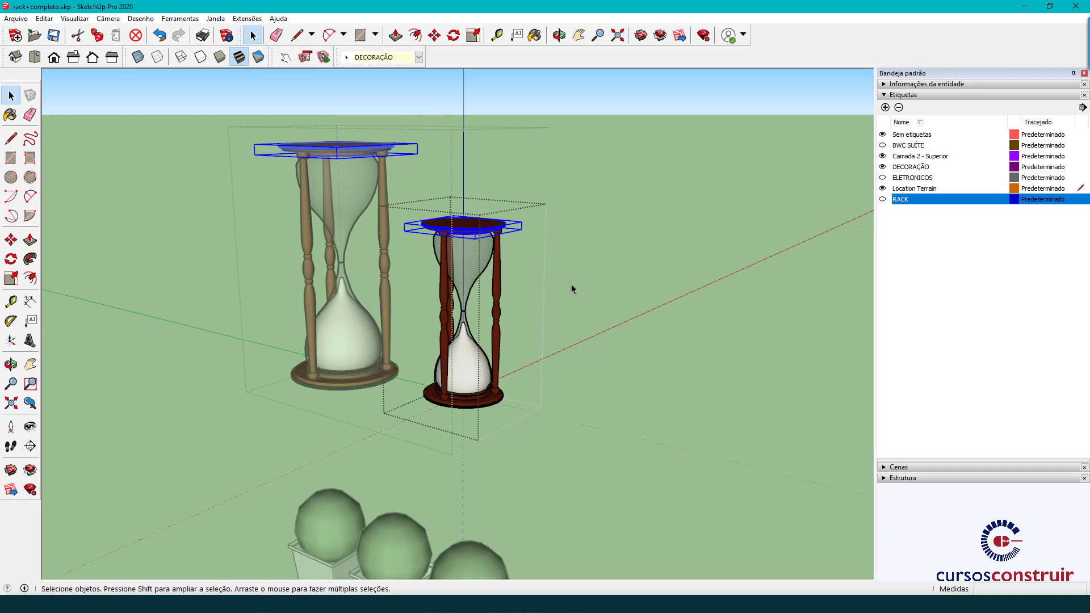
{"action": "mouse_move", "coordinate": [612, 285]}
{"action": "middle_mouse_down"}
{"action": "mouse_move", "coordinate": [580, 231]}
{"action": "mouse_move", "coordinate": [414, 179]}
{"action": "middle_mouse_up"}
- Tag the three potted plants inside their group as DECORAÇÃO
{"action": "scroll", "coordinate": [414, 179], "scroll_direction": "down", "scroll_amount": 3}
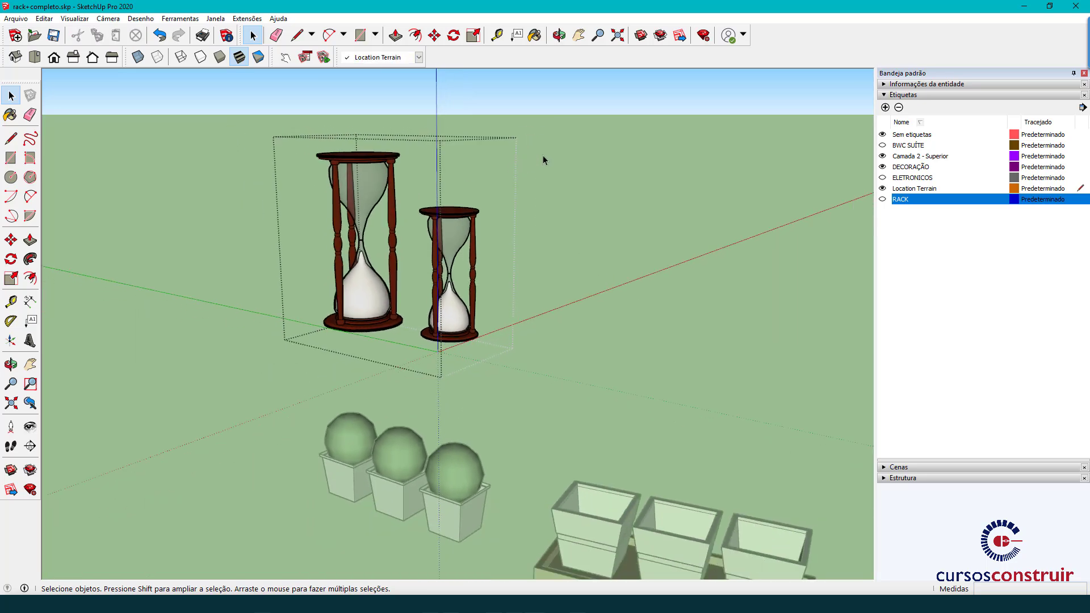
{"action": "left_click", "coordinate": [562, 173]}
{"action": "scroll", "coordinate": [526, 241], "scroll_direction": "down", "scroll_amount": 2}
{"action": "left_click", "coordinate": [485, 445]}
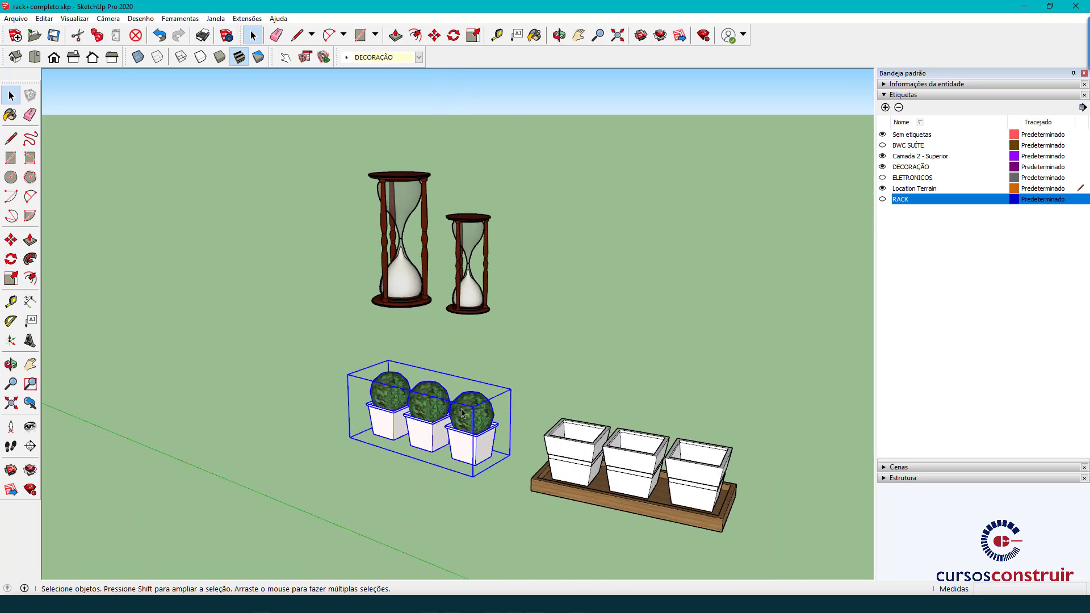
{"action": "double_click", "coordinate": [469, 446]}
{"action": "left_click", "coordinate": [468, 446]}
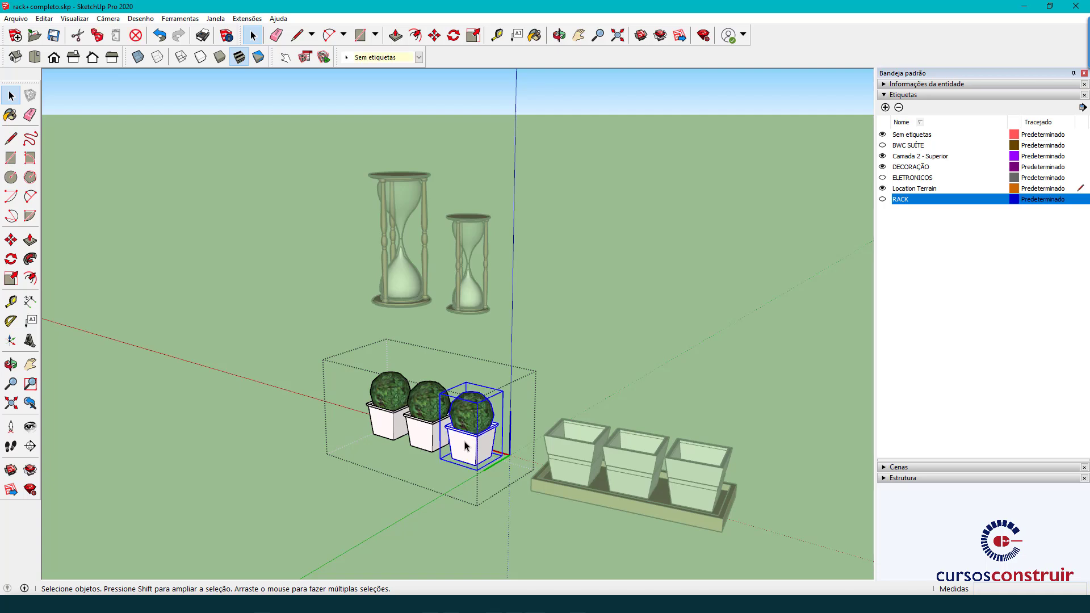
{"action": "left_click_drag", "start_coordinate": [520, 514], "coordinate": [295, 361]}
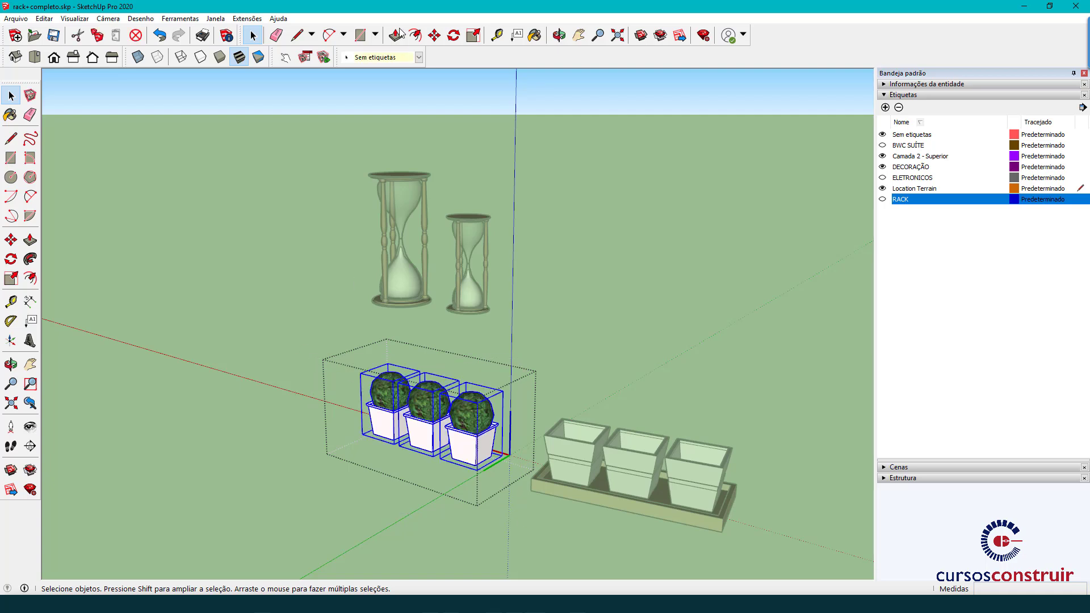
{"action": "left_click", "coordinate": [419, 57]}
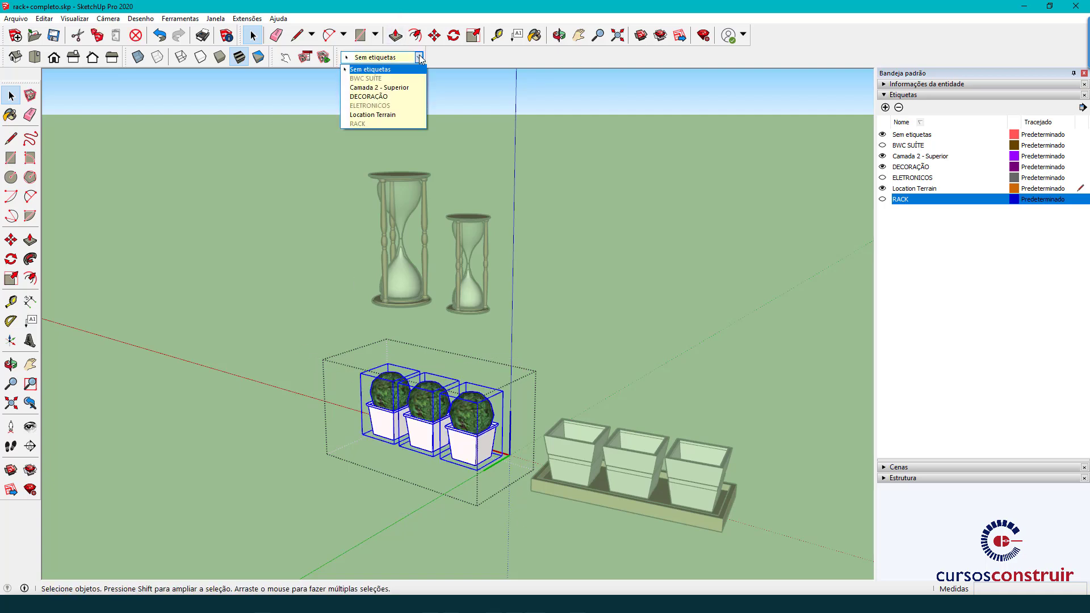
{"action": "left_click", "coordinate": [369, 97]}
- Tag the three pots and the tray base inside the tray group as DECORAÇÃO
{"action": "left_click", "coordinate": [711, 530]}
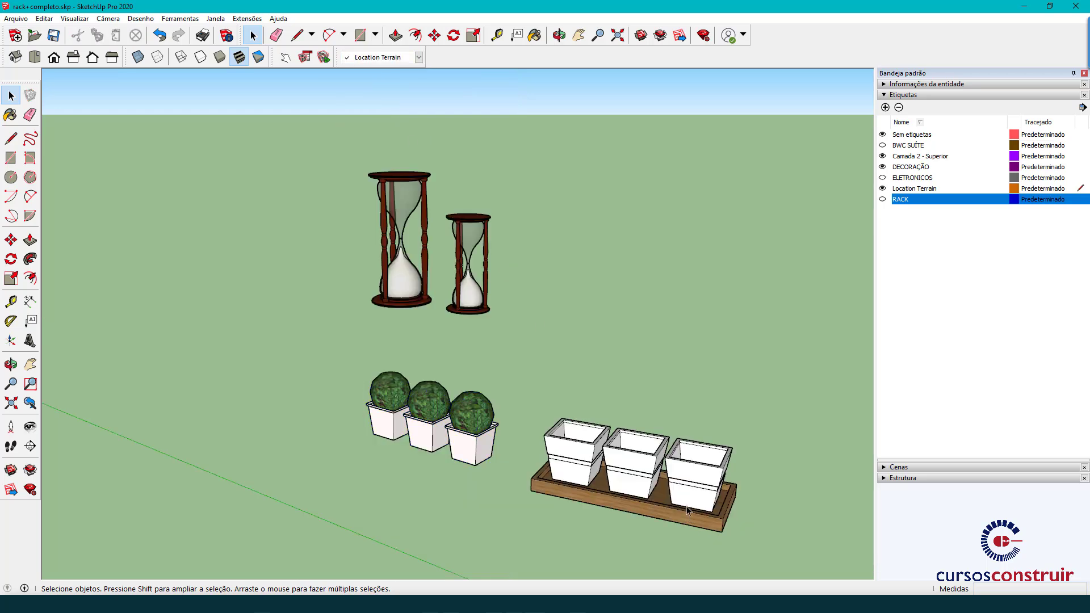
{"action": "double_click", "coordinate": [690, 509]}
{"action": "left_click", "coordinate": [690, 506]}
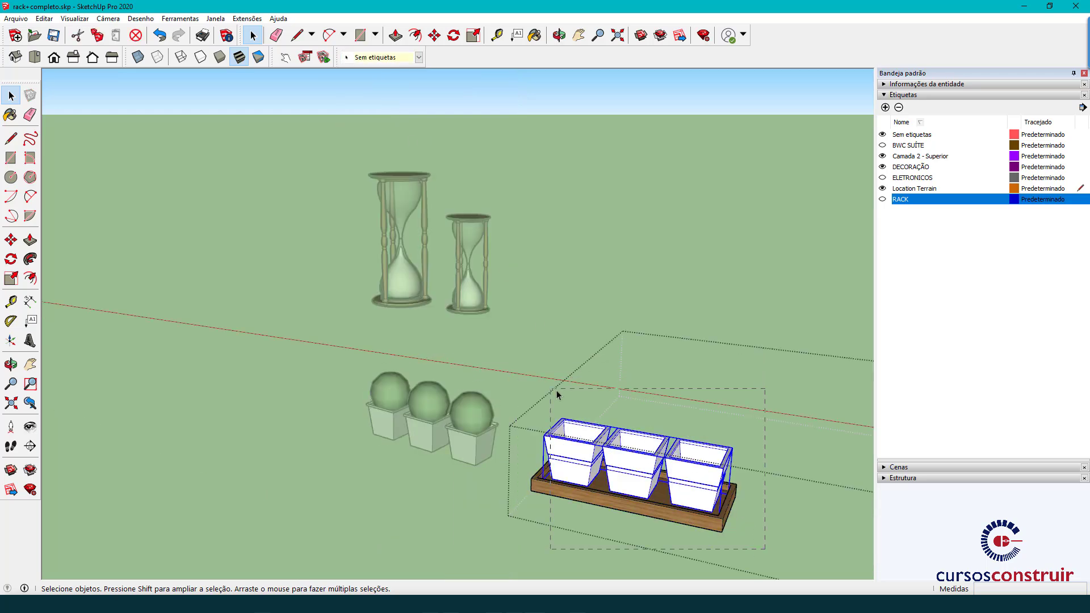
{"action": "key", "text": "ctrl+a"}
{"action": "left_click", "coordinate": [419, 57]}
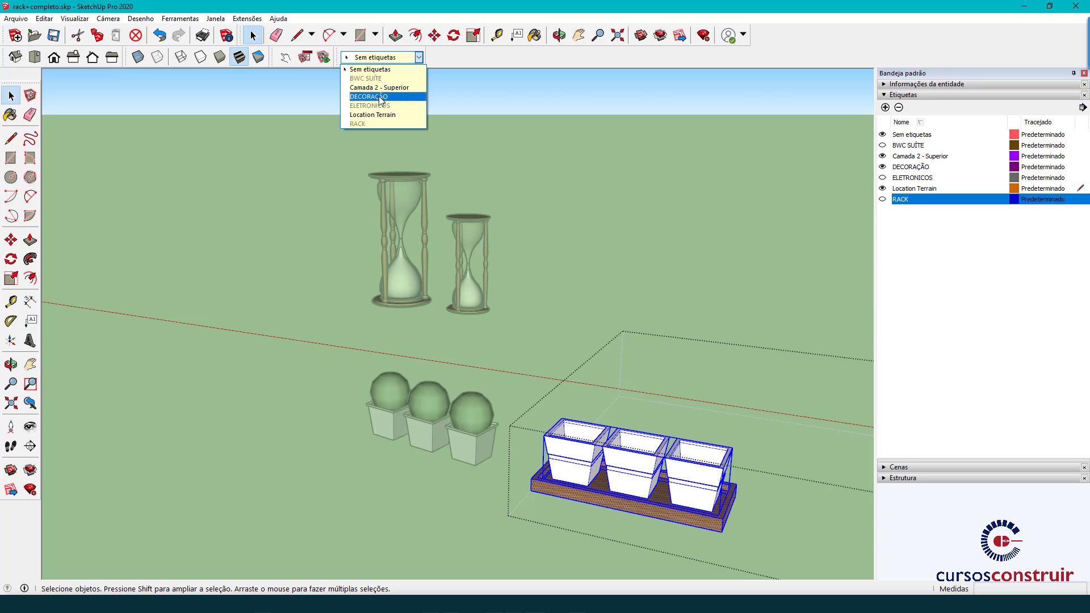
{"action": "left_click", "coordinate": [380, 96]}
- Zoom out and select the lanterns and Eiffel towers to check their tags
{"action": "scroll", "coordinate": [566, 262], "scroll_direction": "down", "scroll_amount": 1}
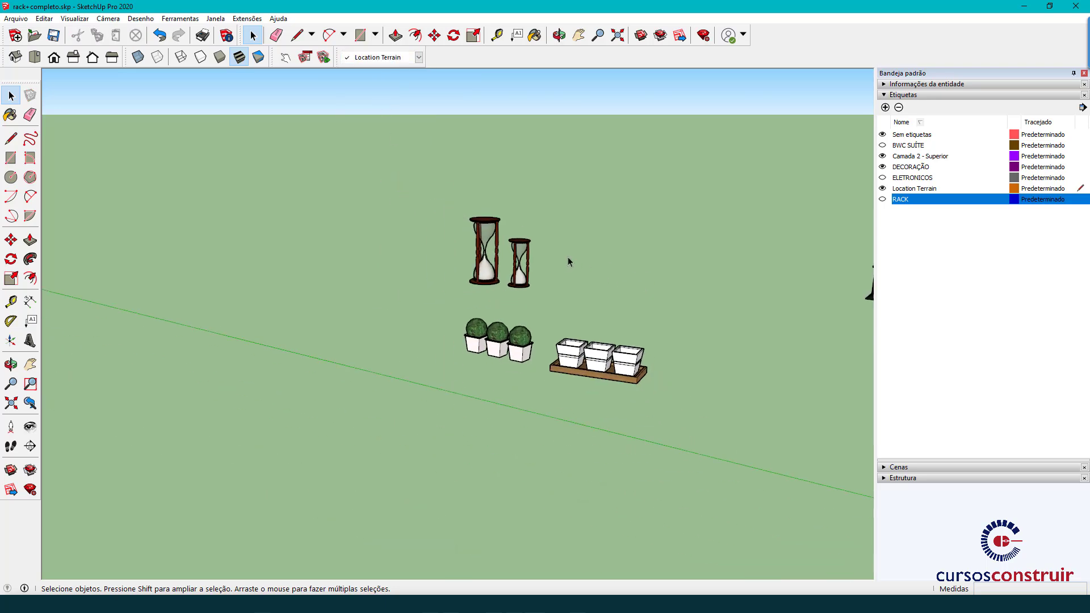
{"action": "scroll", "coordinate": [568, 258], "scroll_direction": "down", "scroll_amount": 3}
{"action": "scroll", "coordinate": [755, 270], "scroll_direction": "up", "scroll_amount": 1}
{"action": "scroll", "coordinate": [746, 267], "scroll_direction": "up", "scroll_amount": 3}
{"action": "scroll", "coordinate": [746, 267], "scroll_direction": "up", "scroll_amount": 1}
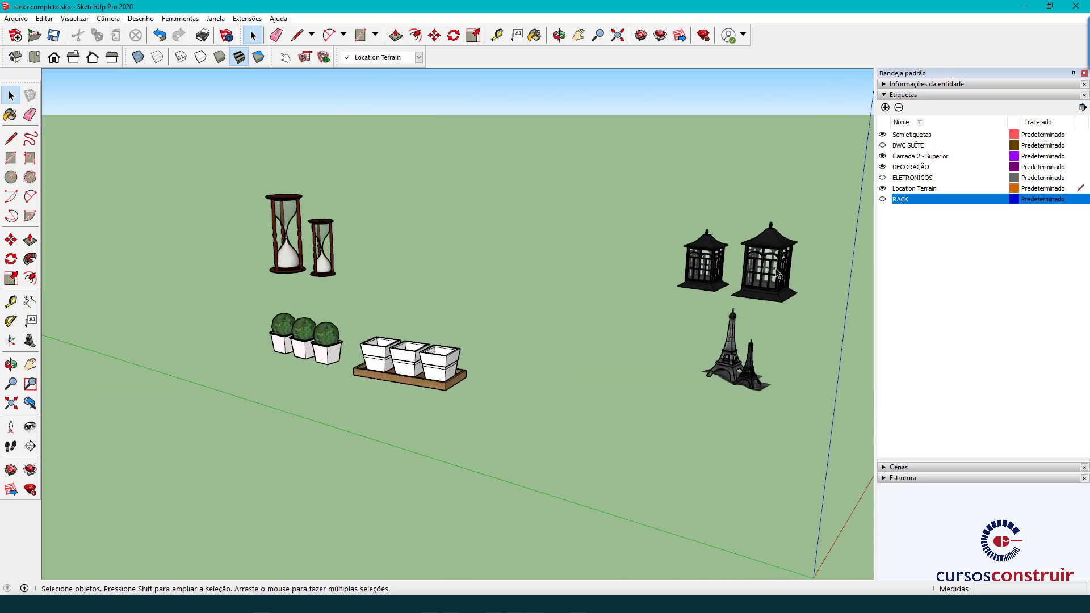
{"action": "left_click", "coordinate": [779, 274]}
{"action": "left_click", "coordinate": [744, 383]}
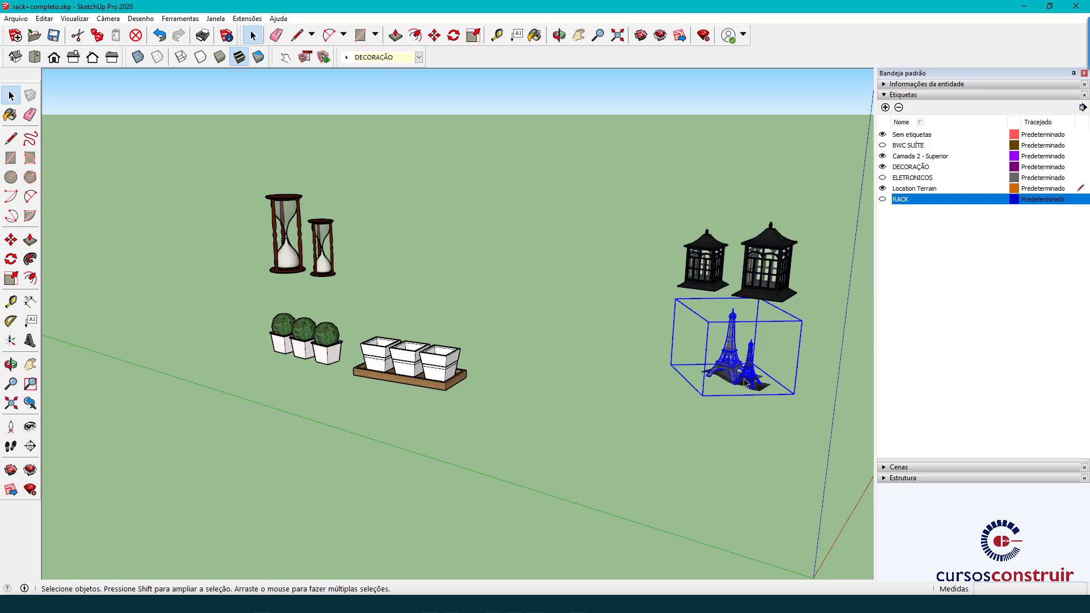
{"action": "left_click", "coordinate": [643, 258]}
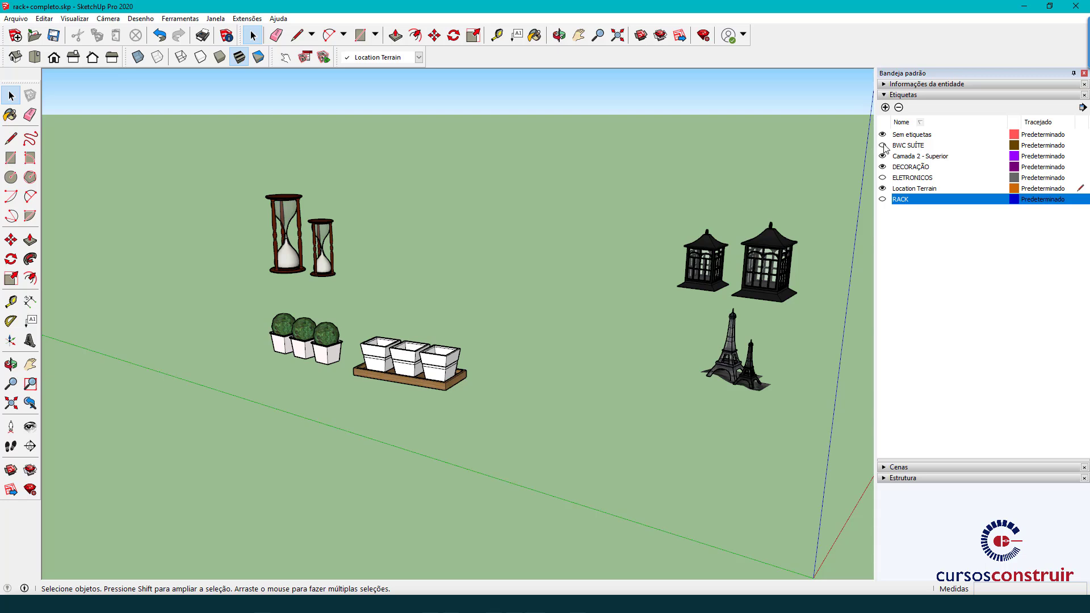
- Turn on the BWC SUÍTE tag's visibility so the wicker basket reappears
{"action": "left_click", "coordinate": [883, 145]}
{"action": "left_click", "coordinate": [895, 147]}
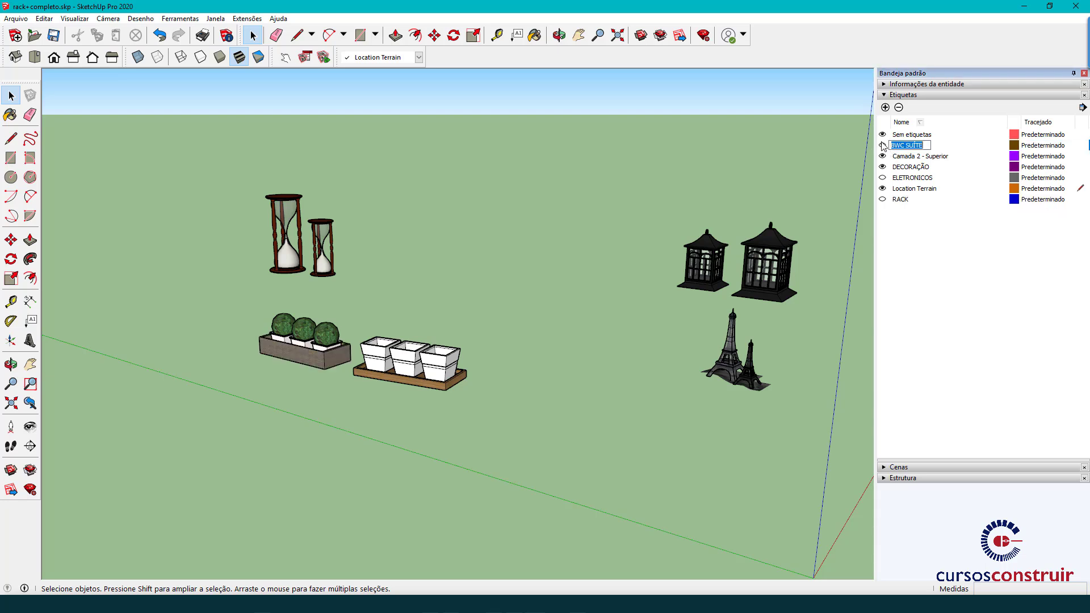
{"action": "left_click", "coordinate": [883, 145]}
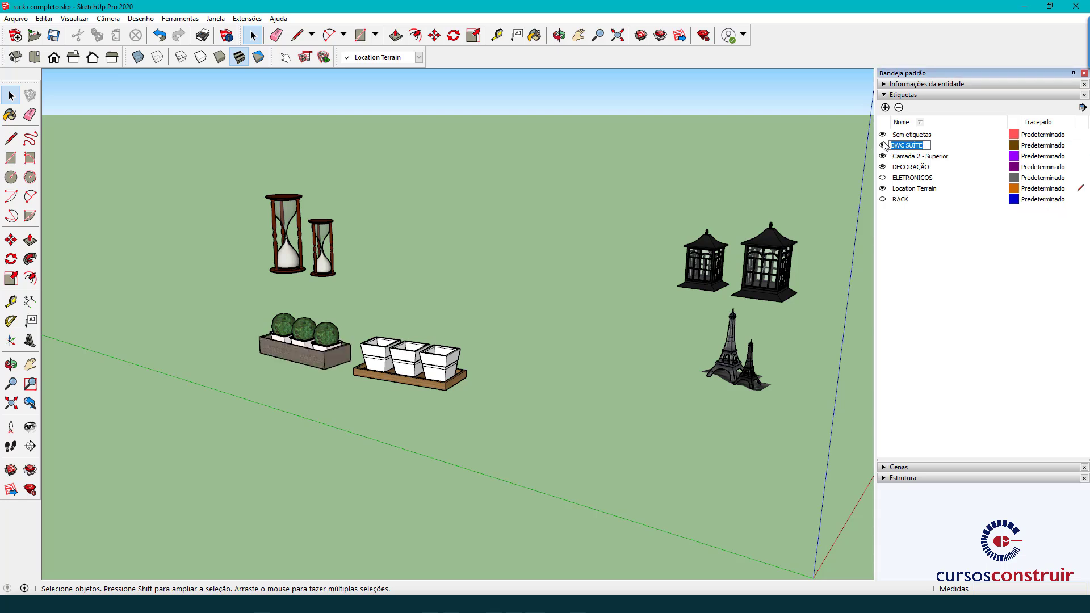
{"action": "double_click", "coordinate": [300, 359]}
{"action": "left_click", "coordinate": [296, 359]}
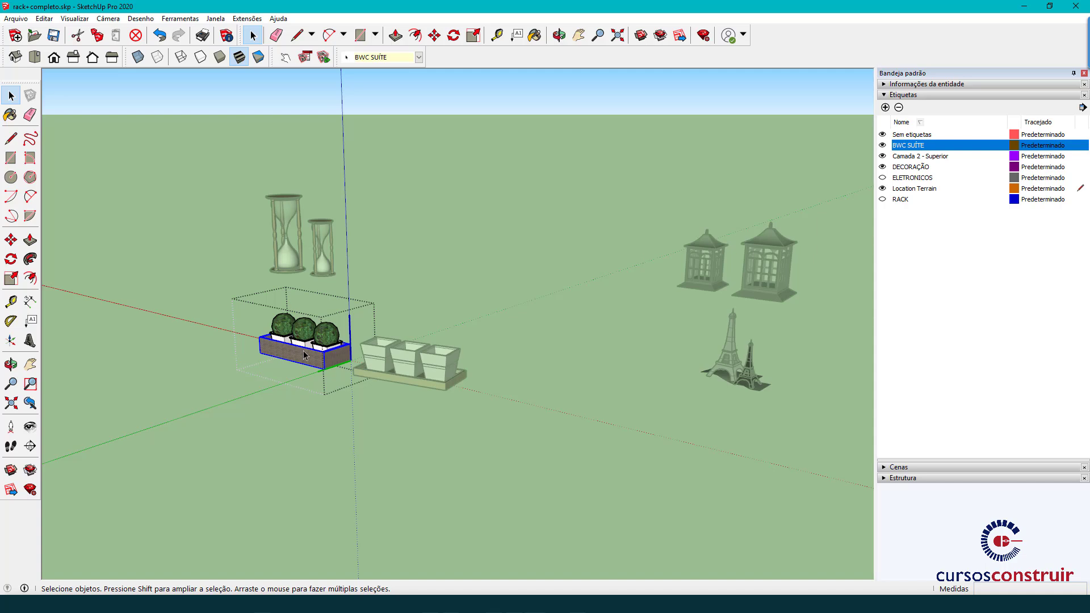
{"action": "left_click", "coordinate": [575, 434]}
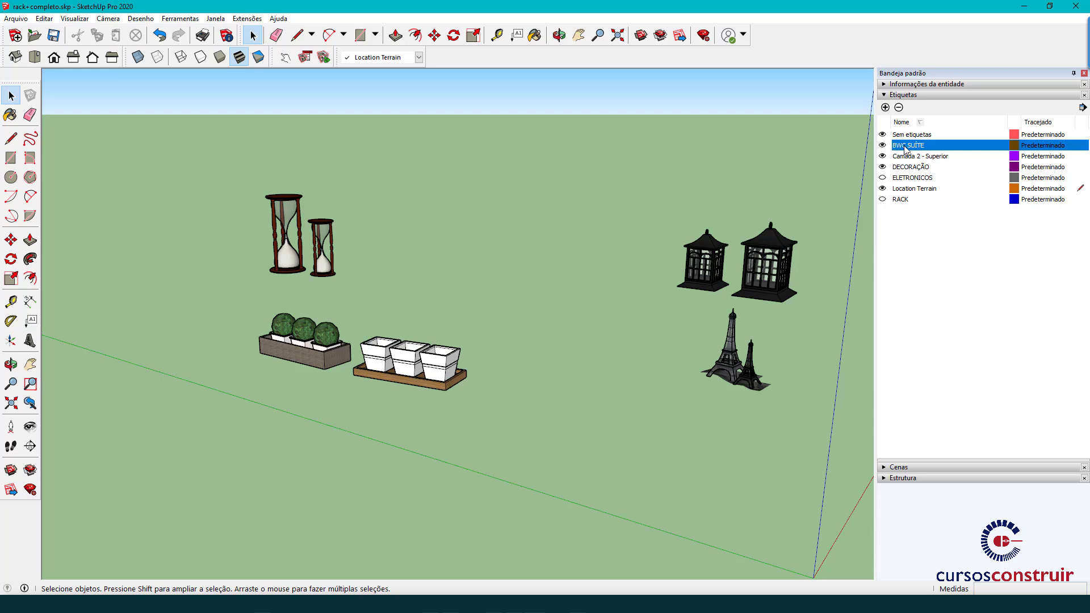
- Set DECORAÇÃO as the current tag, then select BWC SUÍTE in the Tags panel
{"action": "left_click", "coordinate": [925, 168]}
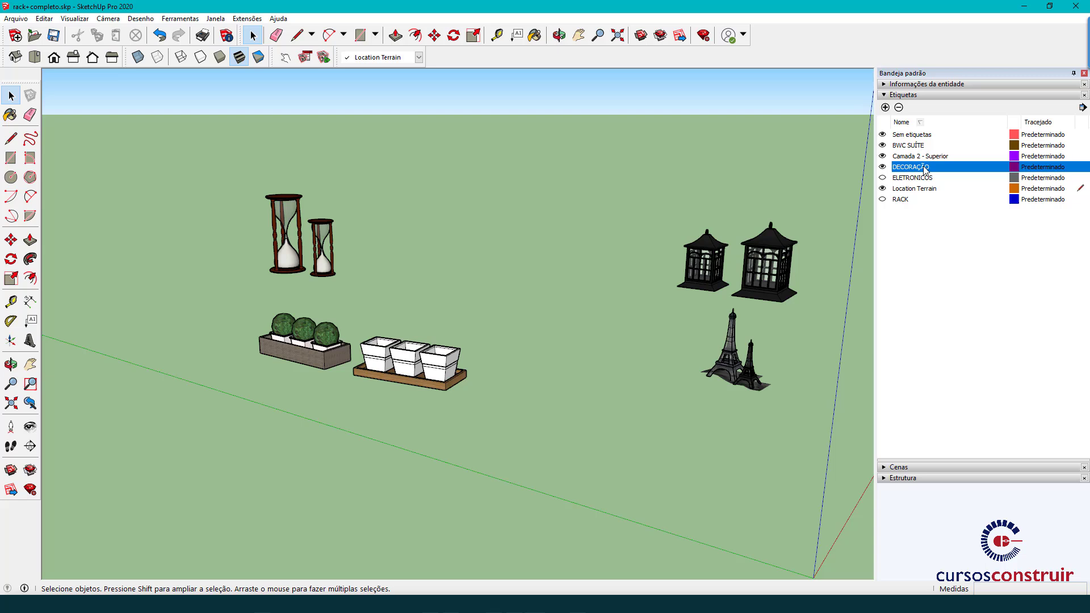
{"action": "left_click", "coordinate": [418, 58]}
{"action": "left_click", "coordinate": [386, 98]}
{"action": "left_click", "coordinate": [910, 148]}
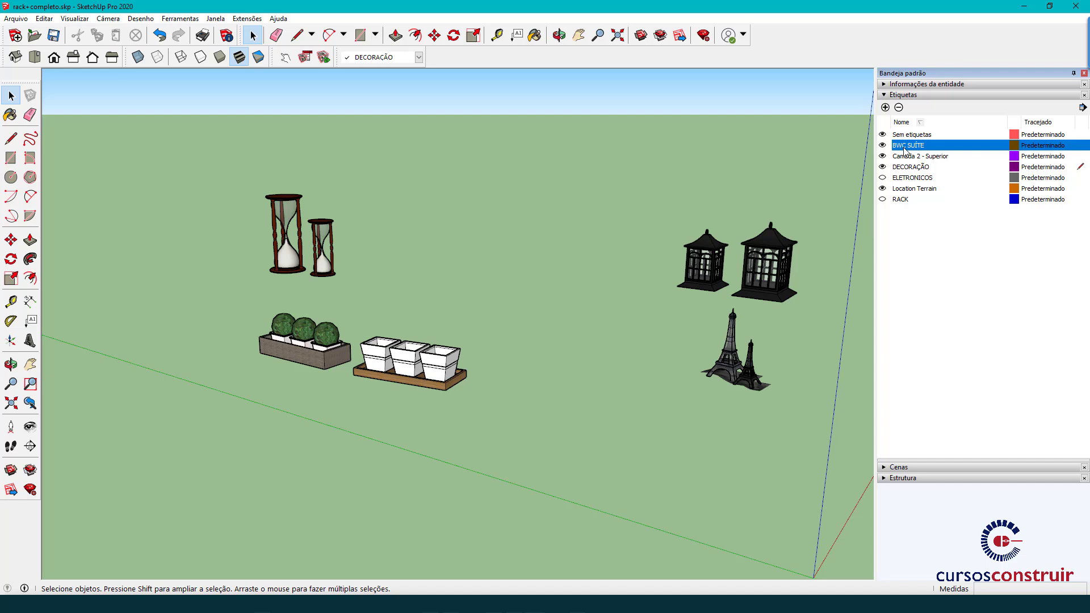
- Delete BWC SUÍTE with 'Mover conteúdo para Etiqueta atual', moving its basket to DECORAÇÃO
{"action": "left_click", "coordinate": [900, 108]}
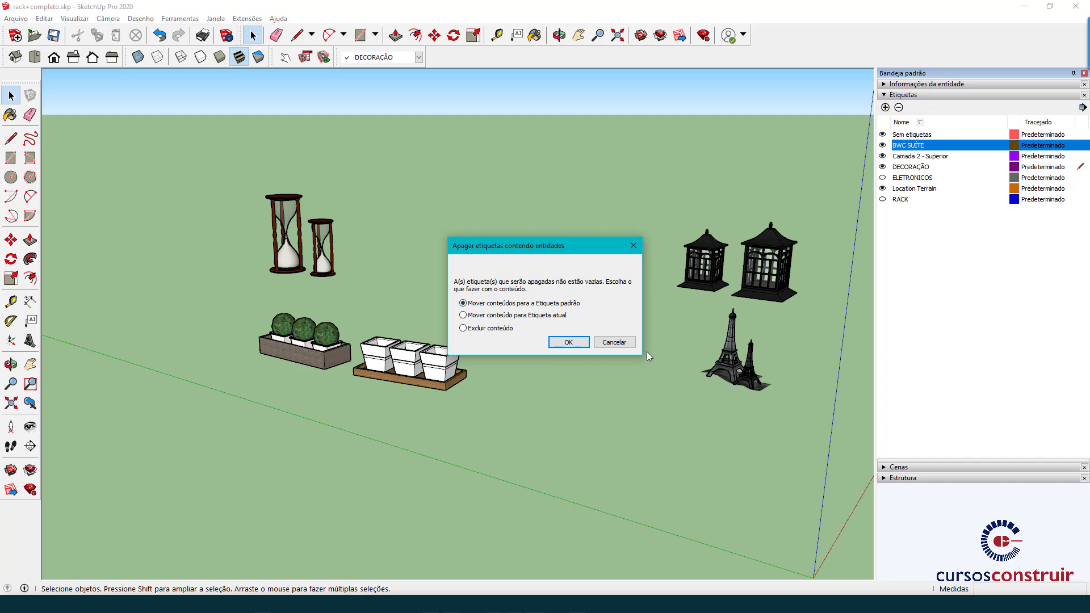
{"action": "left_click", "coordinate": [494, 318]}
{"action": "left_click", "coordinate": [574, 342]}
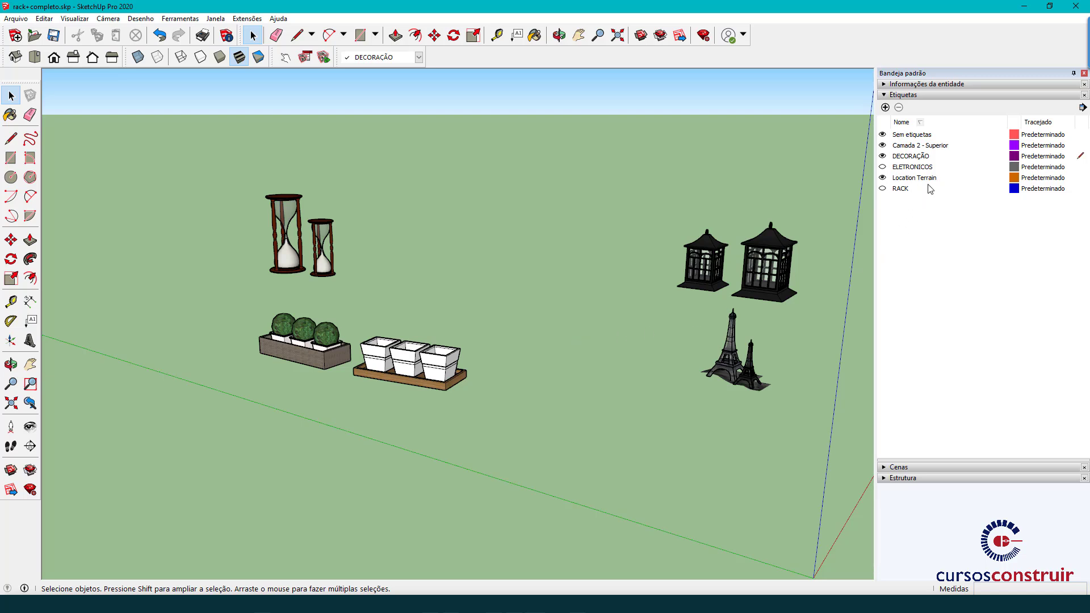
- Toggle Location Terrain's visibility to see which objects use it
{"action": "left_click", "coordinate": [883, 179]}
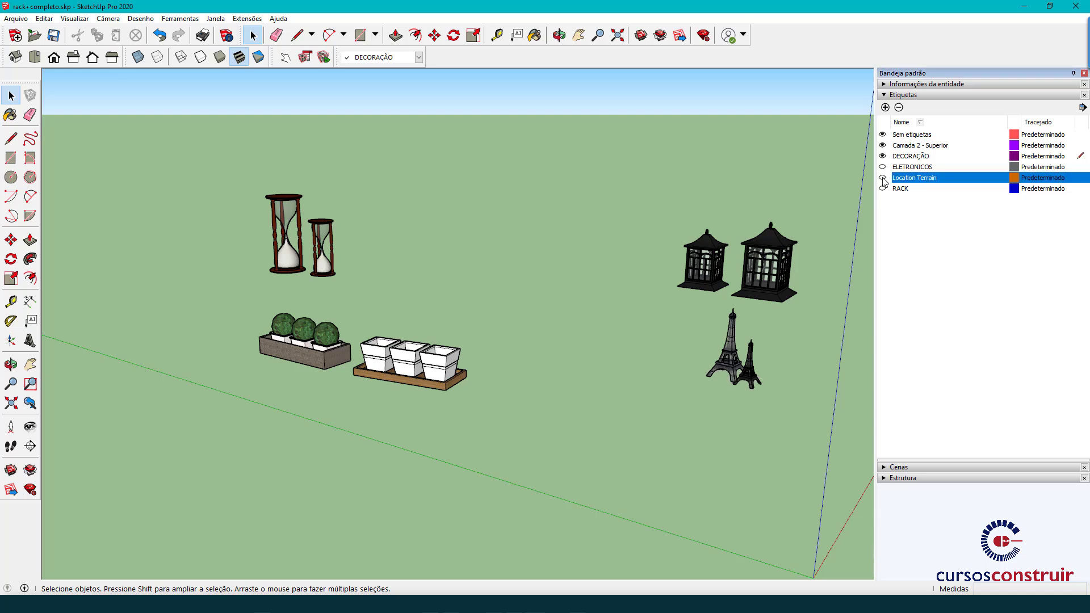
{"action": "left_click", "coordinate": [883, 178]}
{"action": "left_click", "coordinate": [883, 178]}
{"action": "scroll", "coordinate": [744, 378], "scroll_direction": "up", "scroll_amount": 2}
{"action": "scroll", "coordinate": [755, 386], "scroll_direction": "up", "scroll_amount": 3}
{"action": "scroll", "coordinate": [773, 398], "scroll_direction": "up", "scroll_amount": 2}
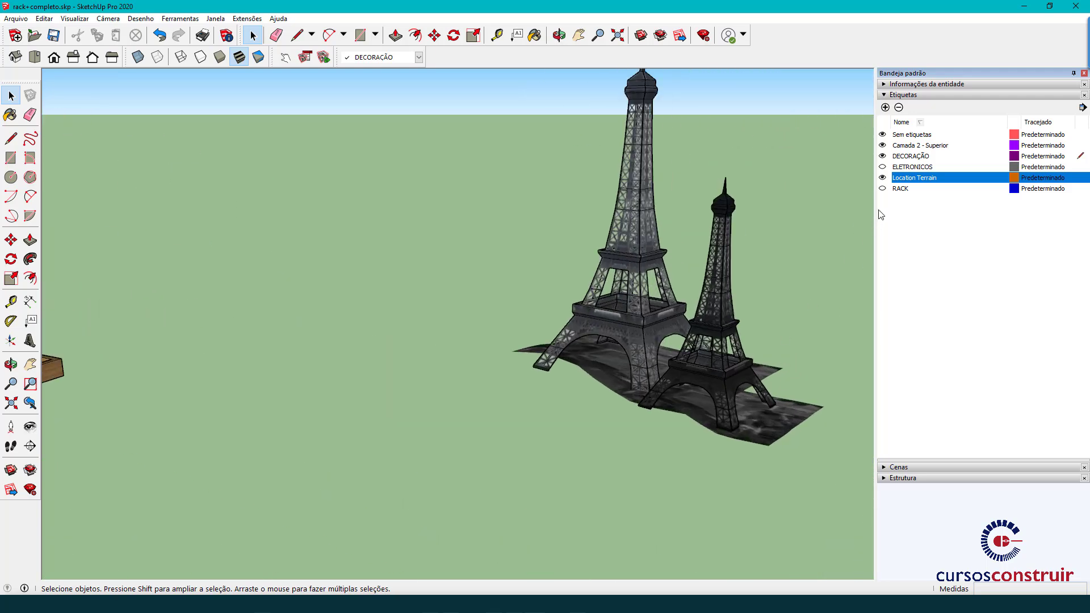
{"action": "left_click", "coordinate": [883, 178]}
- Delete the Location Terrain tag, moving its terrain patch to the current DECORAÇÃO tag
{"action": "left_click", "coordinate": [899, 107]}
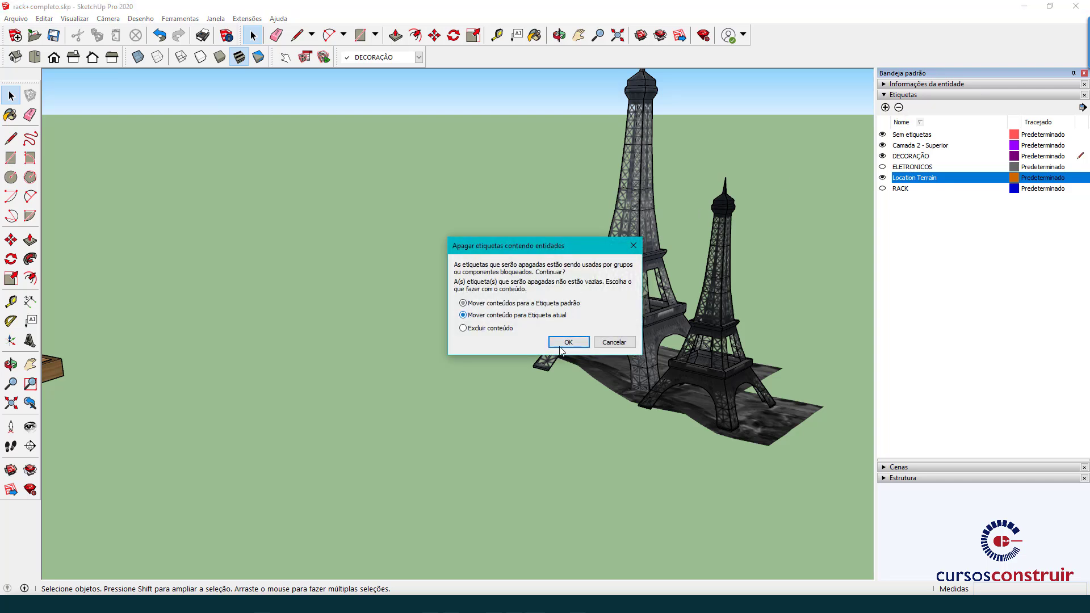
{"action": "left_click", "coordinate": [576, 342]}
{"action": "scroll", "coordinate": [672, 391], "scroll_direction": "down", "scroll_amount": 2}
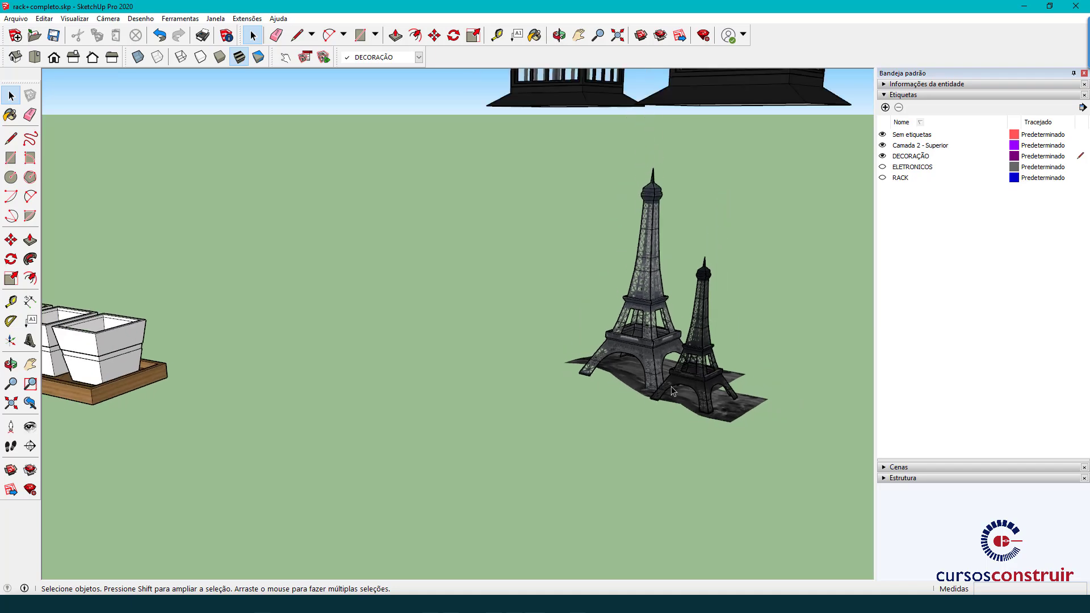
{"action": "scroll", "coordinate": [687, 364], "scroll_direction": "down", "scroll_amount": 2}
{"action": "scroll", "coordinate": [697, 346], "scroll_direction": "down", "scroll_amount": 2}
{"action": "scroll", "coordinate": [717, 337], "scroll_direction": "down", "scroll_amount": 1}
- Show the RACK tag and toggle Camada 2 - Superior to see its handles
{"action": "left_click", "coordinate": [930, 146]}
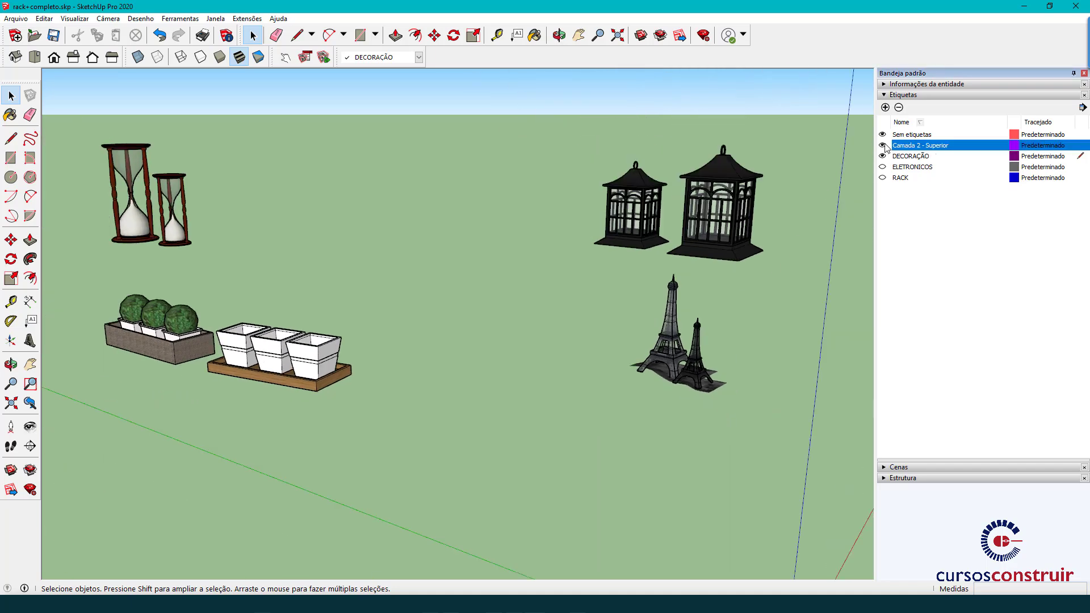
{"action": "left_click", "coordinate": [883, 178]}
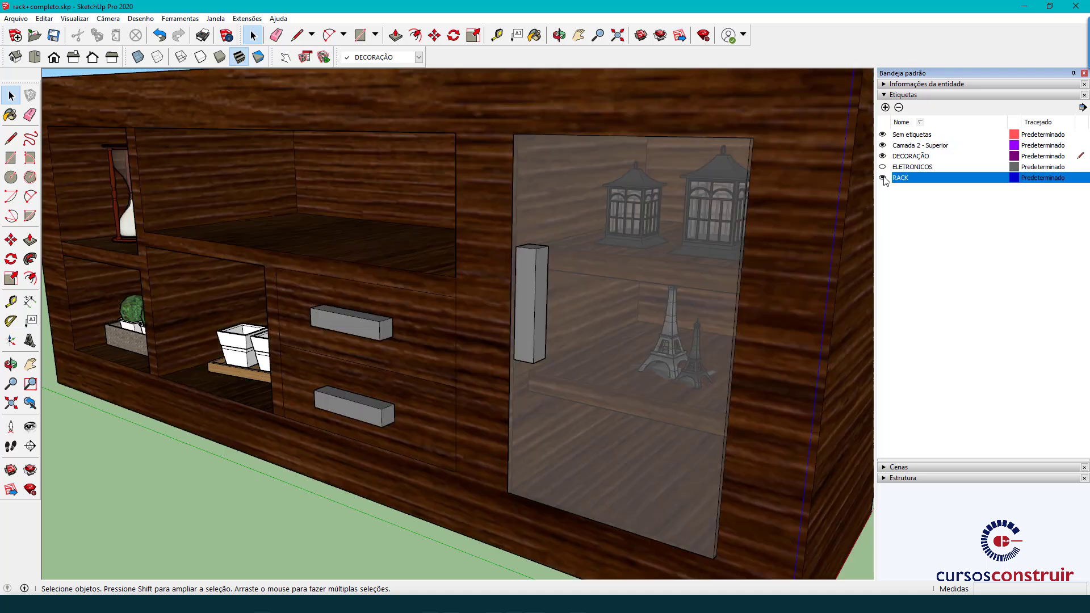
{"action": "left_click", "coordinate": [884, 146]}
{"action": "left_click", "coordinate": [884, 146]}
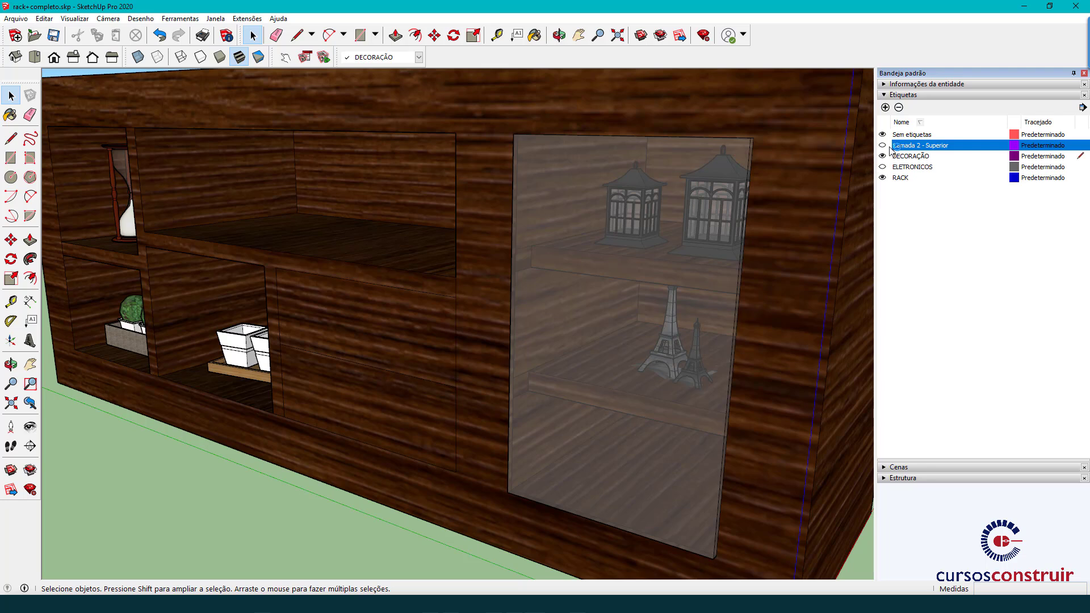
{"action": "left_click", "coordinate": [883, 146]}
- Make RACK current and delete Camada 2 - Superior, moving its handles onto RACK
{"action": "left_click", "coordinate": [419, 57]}
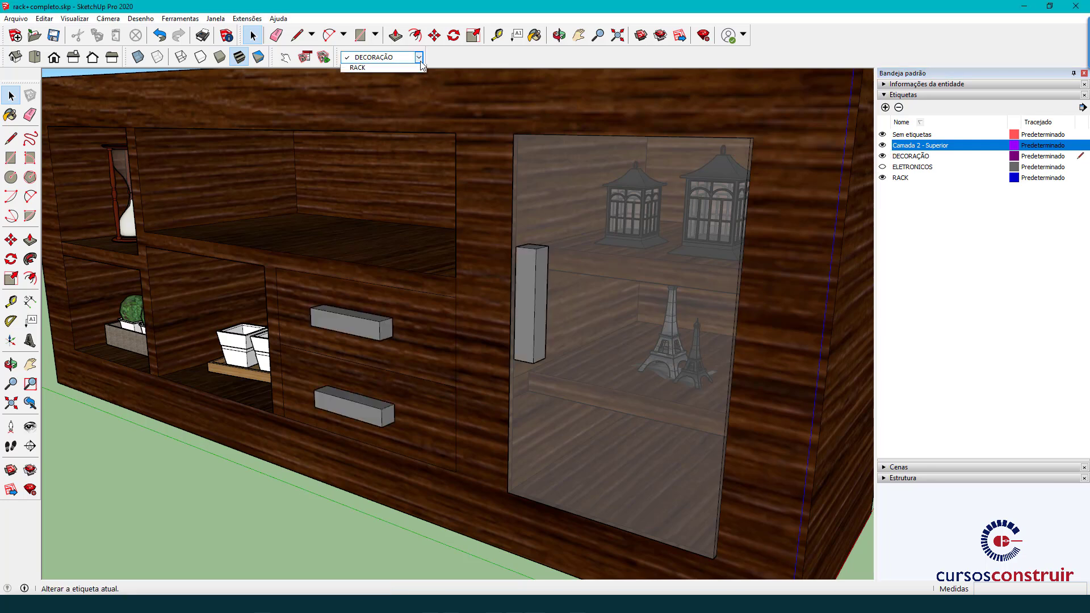
{"action": "left_click", "coordinate": [360, 107]}
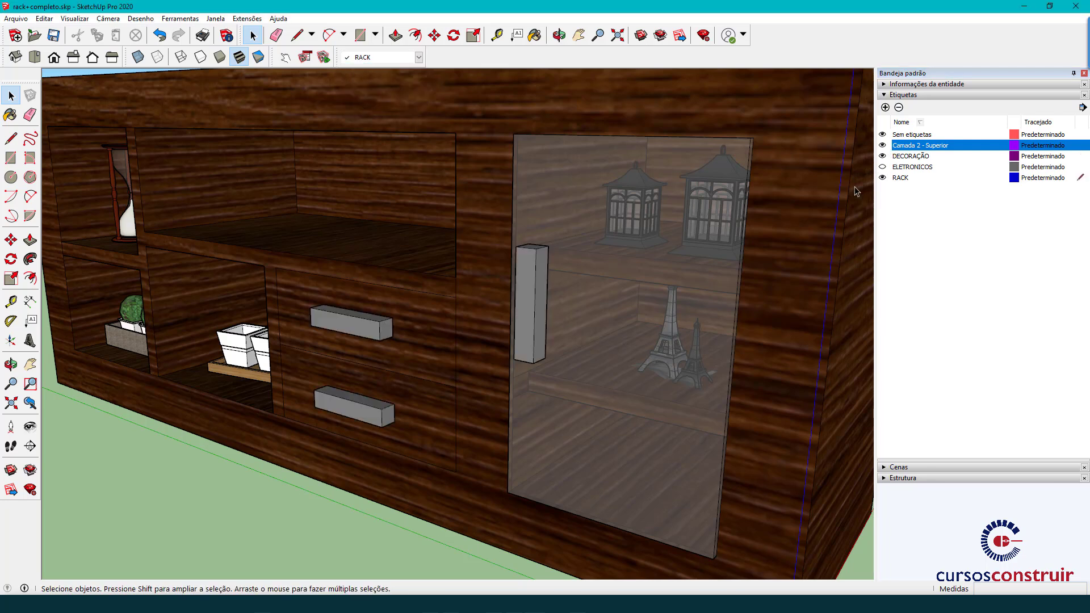
{"action": "left_click", "coordinate": [900, 107]}
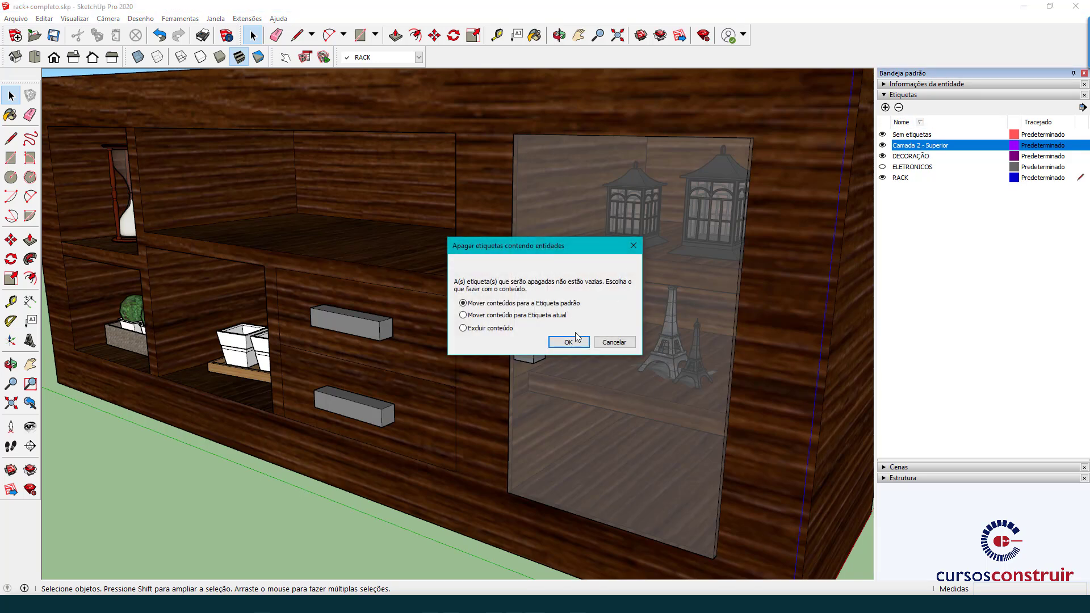
{"action": "left_click", "coordinate": [531, 317]}
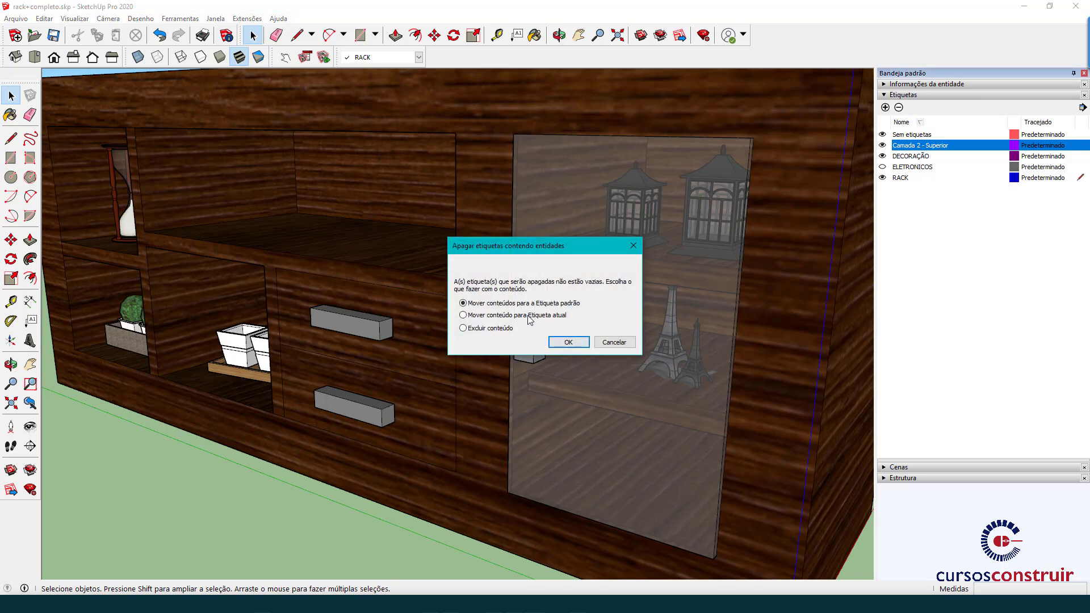
{"action": "left_click", "coordinate": [569, 343]}
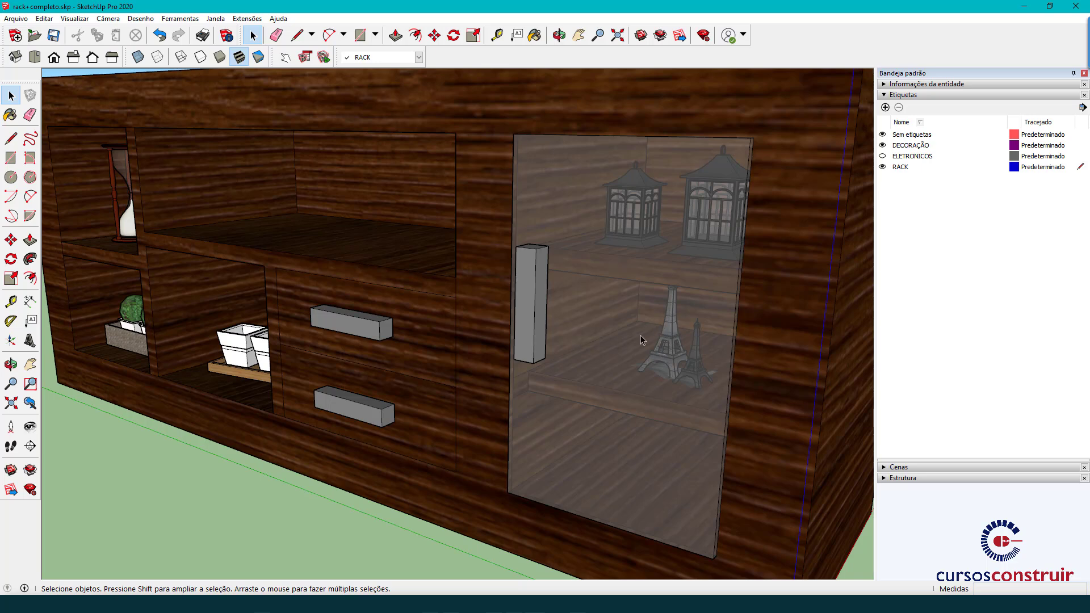
- Show ELETRONICOS, check the TV's tag, and dismiss the cannot-hide-current-tag warning for RACK
{"action": "left_click", "coordinate": [883, 156]}
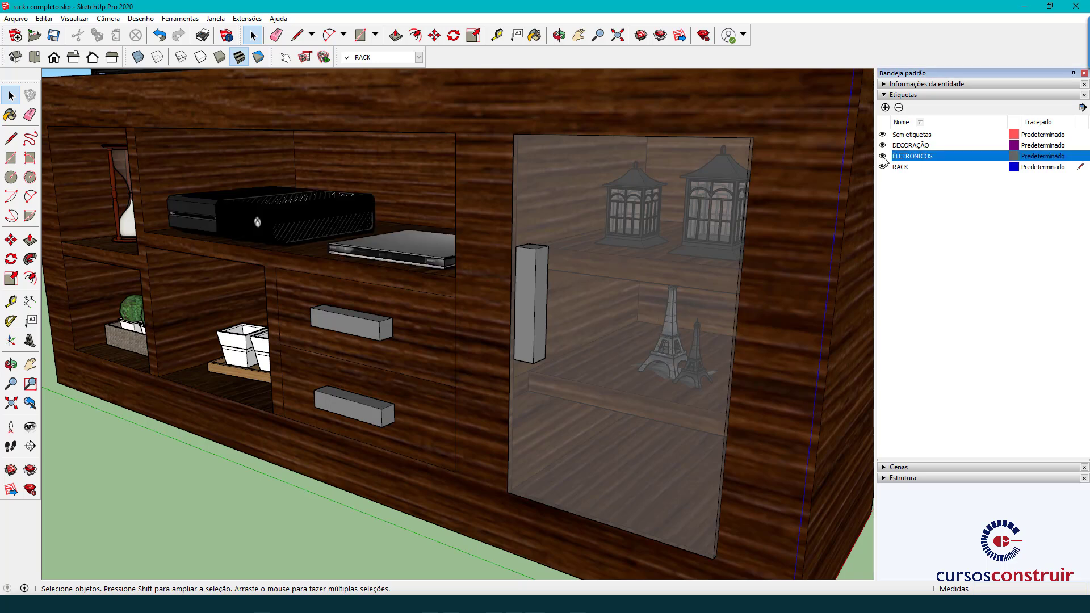
{"action": "scroll", "coordinate": [417, 312], "scroll_direction": "down", "scroll_amount": 5}
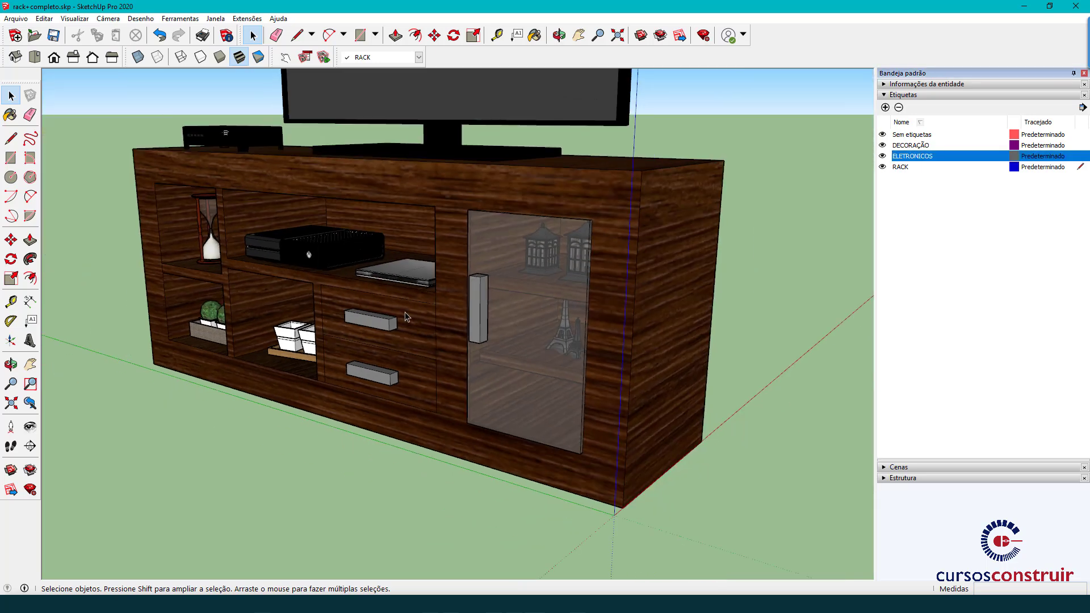
{"action": "scroll", "coordinate": [414, 306], "scroll_direction": "down", "scroll_amount": 4}
{"action": "middle_click_drag", "start_coordinate": [389, 311], "coordinate": [416, 298]}
{"action": "left_click", "coordinate": [436, 210]}
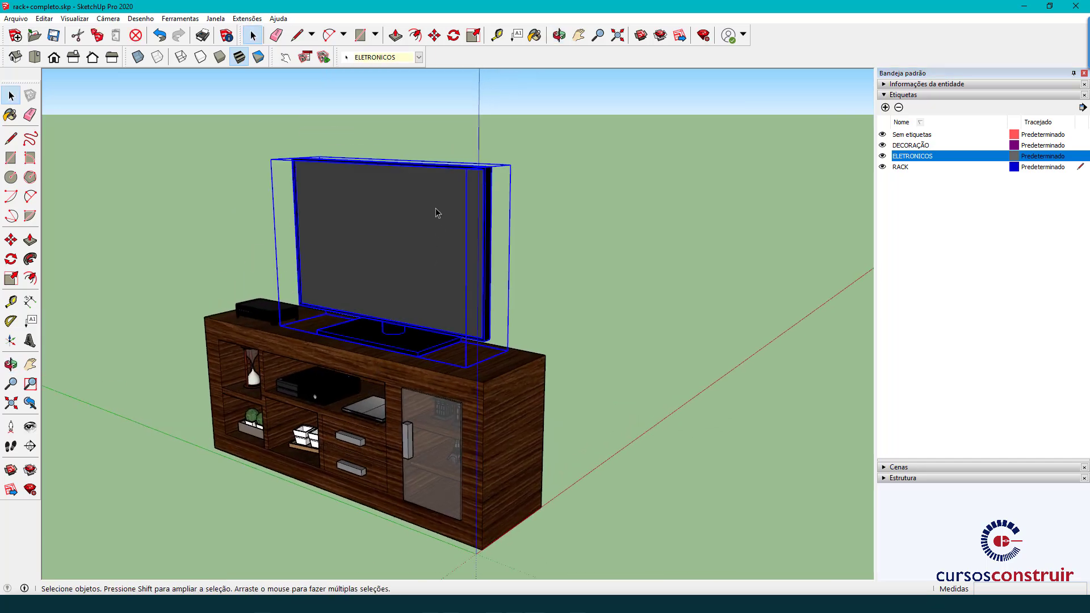
{"action": "left_click", "coordinate": [883, 166]}
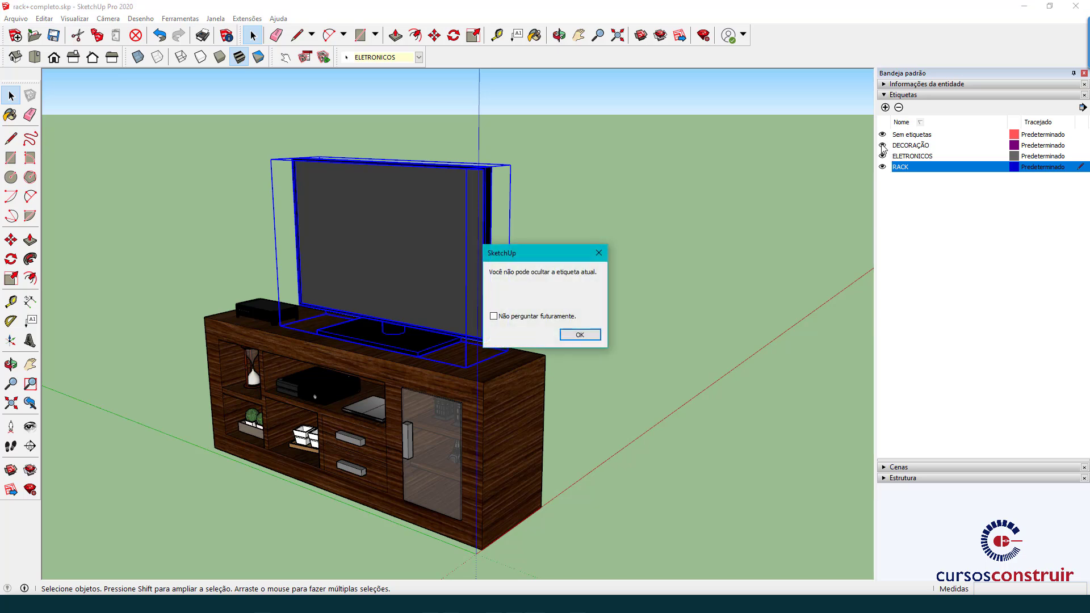
{"action": "key", "text": "Return"}
- Make ELETRONICOS the current tag and hide the RACK and DECORAÇÃO tags
{"action": "left_click", "coordinate": [930, 156]}
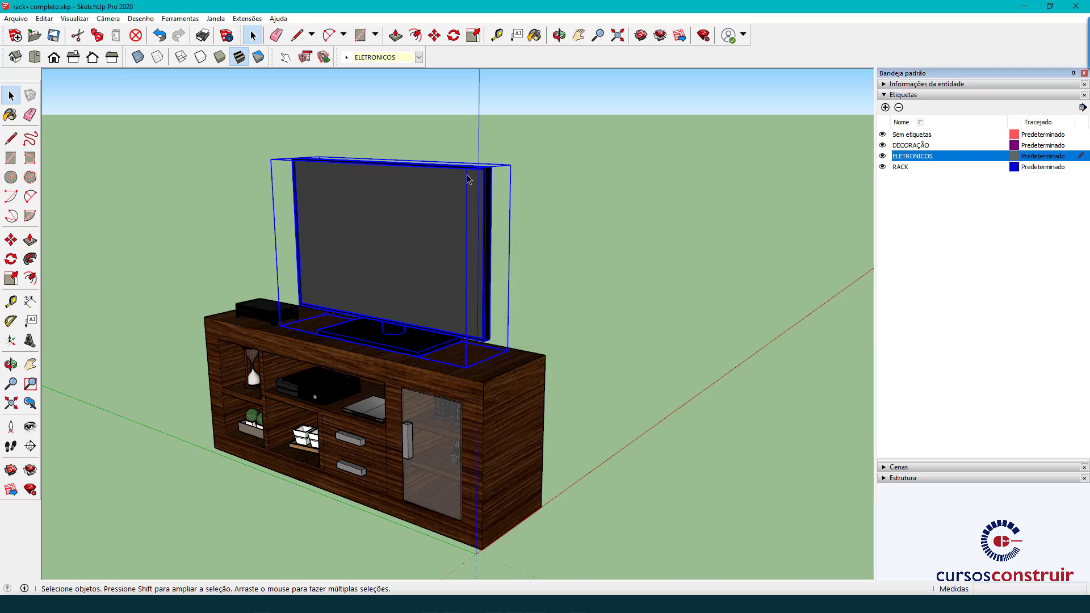
{"action": "left_click", "coordinate": [883, 167]}
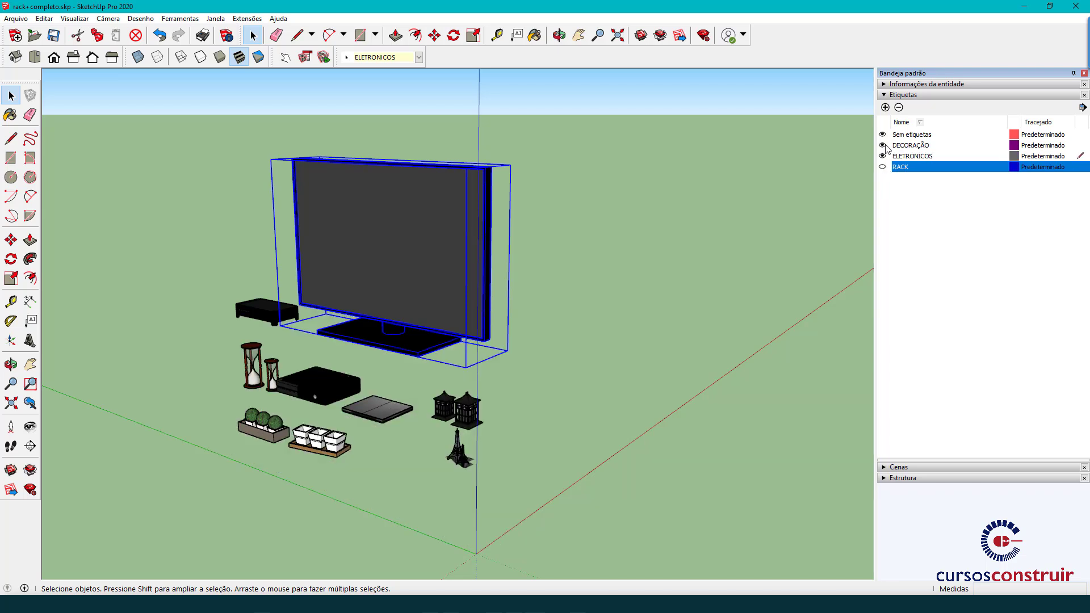
{"action": "left_click", "coordinate": [883, 146]}
{"action": "left_click", "coordinate": [634, 233]}
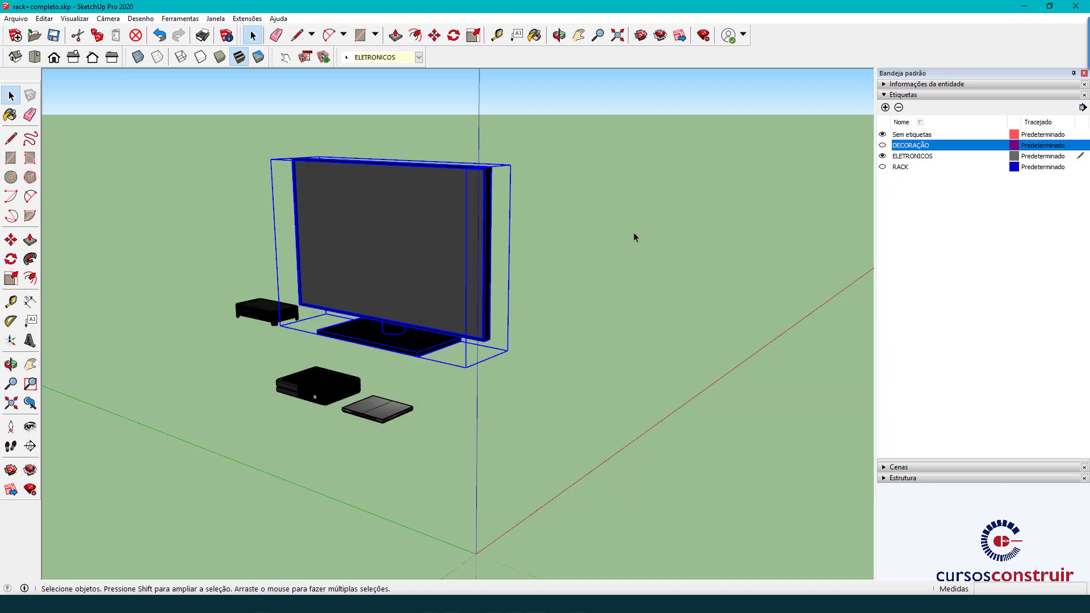
{"action": "left_click", "coordinate": [883, 134]}
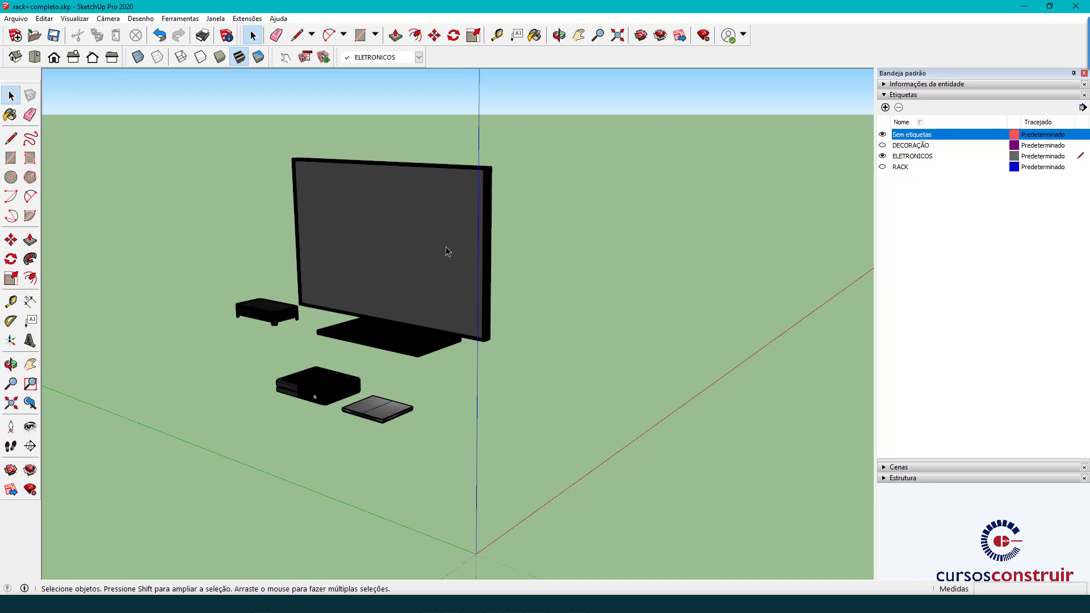
- Assign ELETRONICOS to the screen and stand inside the TV component
{"action": "left_click", "coordinate": [432, 239]}
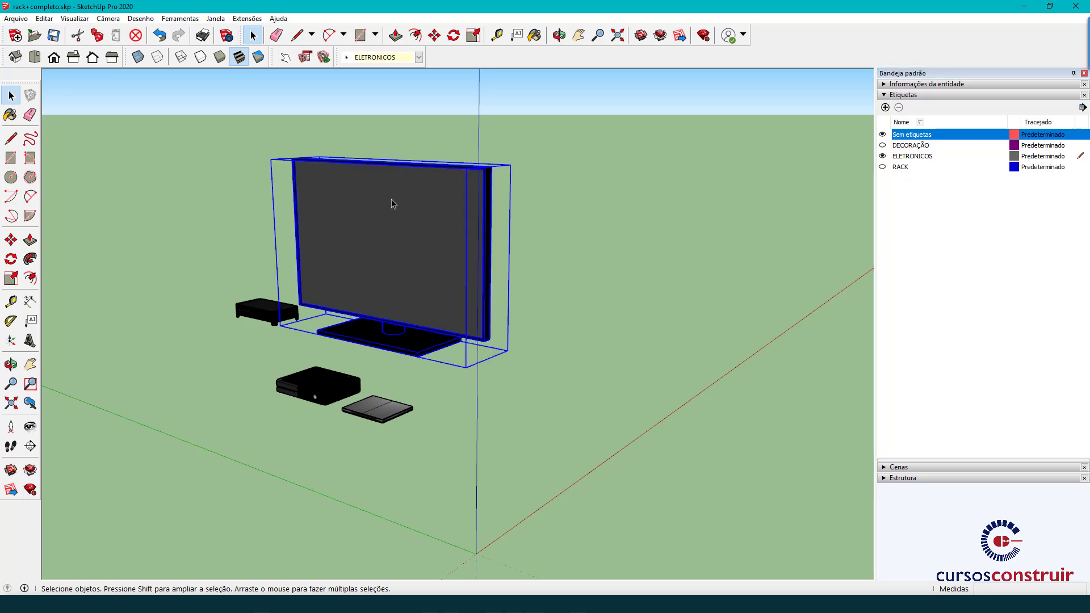
{"action": "double_click", "coordinate": [392, 200]}
{"action": "left_click", "coordinate": [392, 203]}
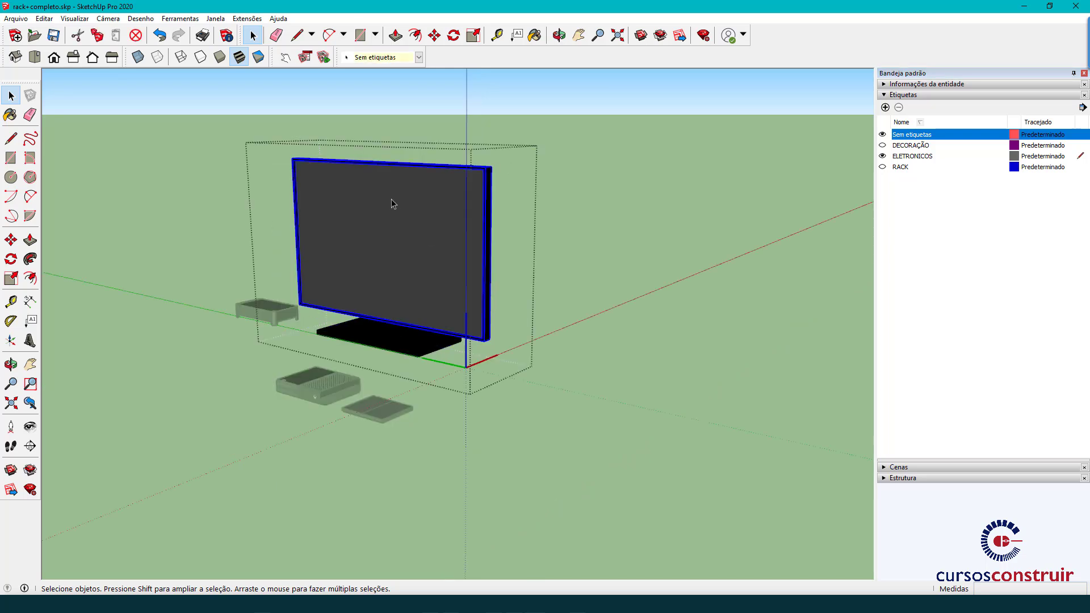
{"action": "left_click_drag", "start_coordinate": [277, 127], "coordinate": [523, 375]}
{"action": "left_click", "coordinate": [397, 57]}
{"action": "left_click", "coordinate": [372, 83]}
{"action": "left_click", "coordinate": [549, 166]}
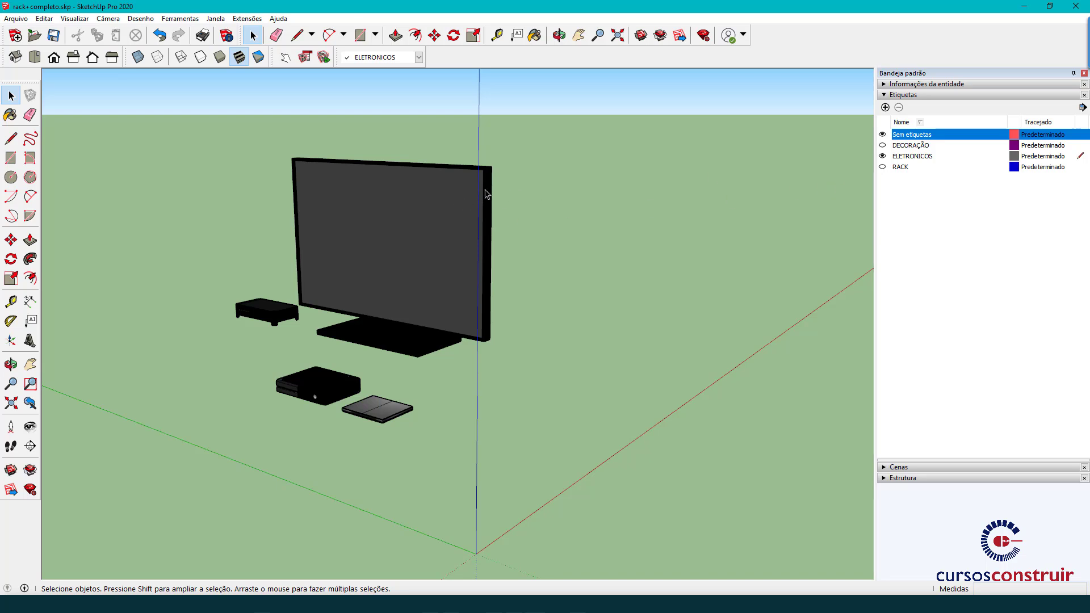
- Show the DECORAÇÃO and RACK tags again, briefly re-checking RACK's visibility
{"action": "left_click", "coordinate": [903, 146]}
{"action": "left_click", "coordinate": [883, 144]}
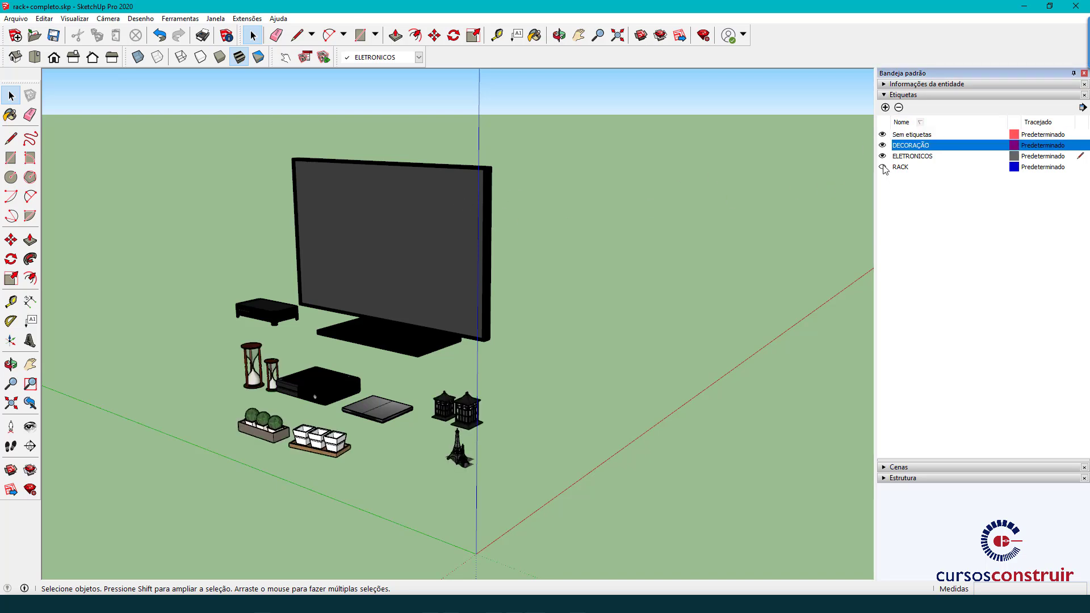
{"action": "left_click", "coordinate": [883, 168]}
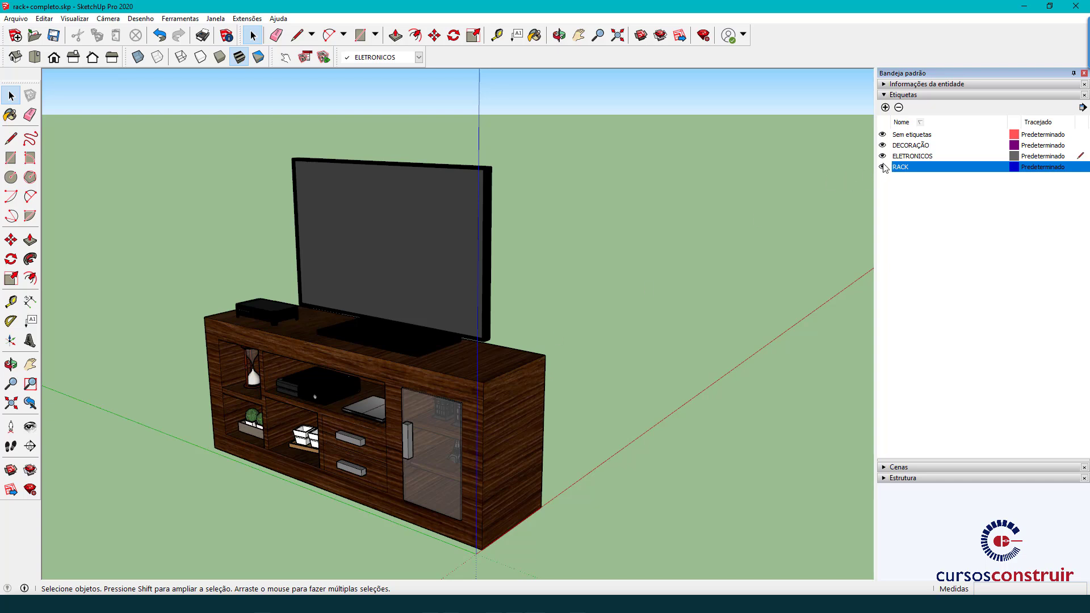
{"action": "left_click", "coordinate": [883, 167]}
- Make Sem etiquetas current, test DECORAÇÃO and ELETRONICOS visibility, then bring up the Open window
{"action": "left_click", "coordinate": [1083, 136]}
{"action": "left_click", "coordinate": [883, 146]}
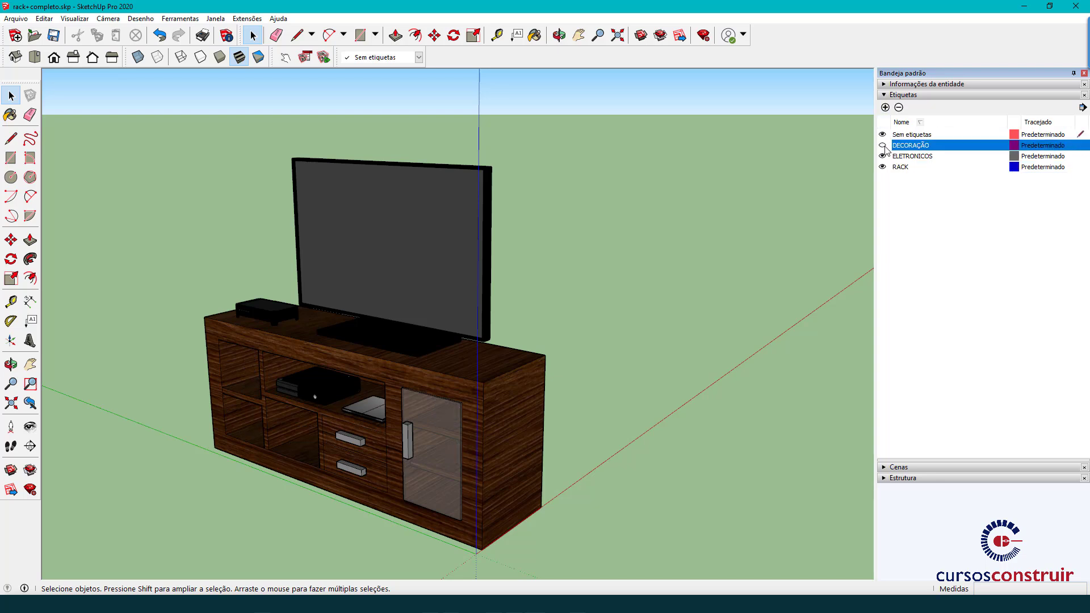
{"action": "left_click", "coordinate": [883, 146]}
{"action": "left_click", "coordinate": [883, 157]}
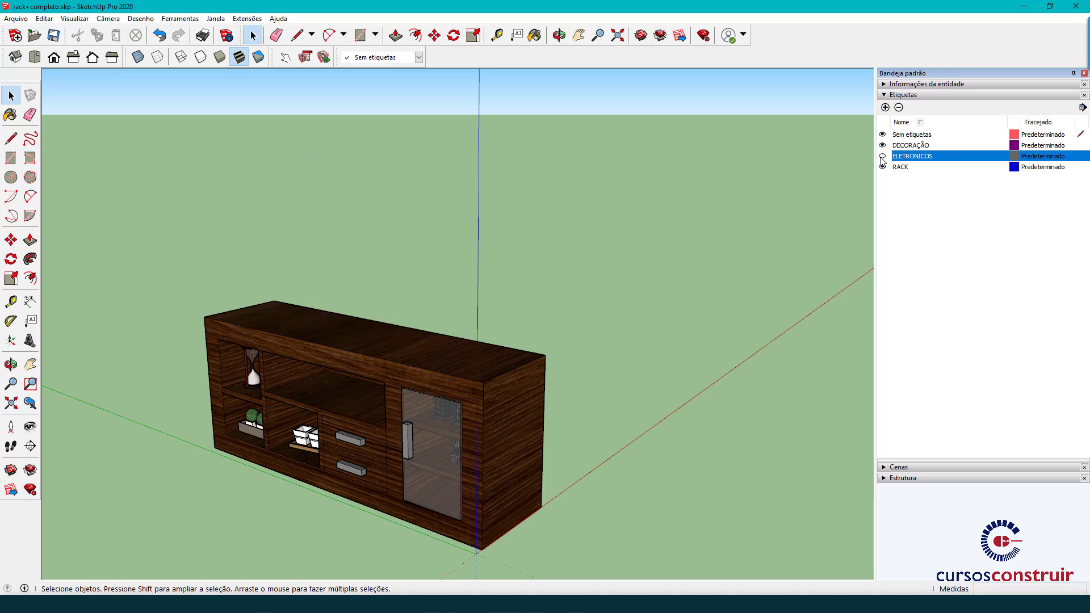
{"action": "left_click", "coordinate": [883, 157]}
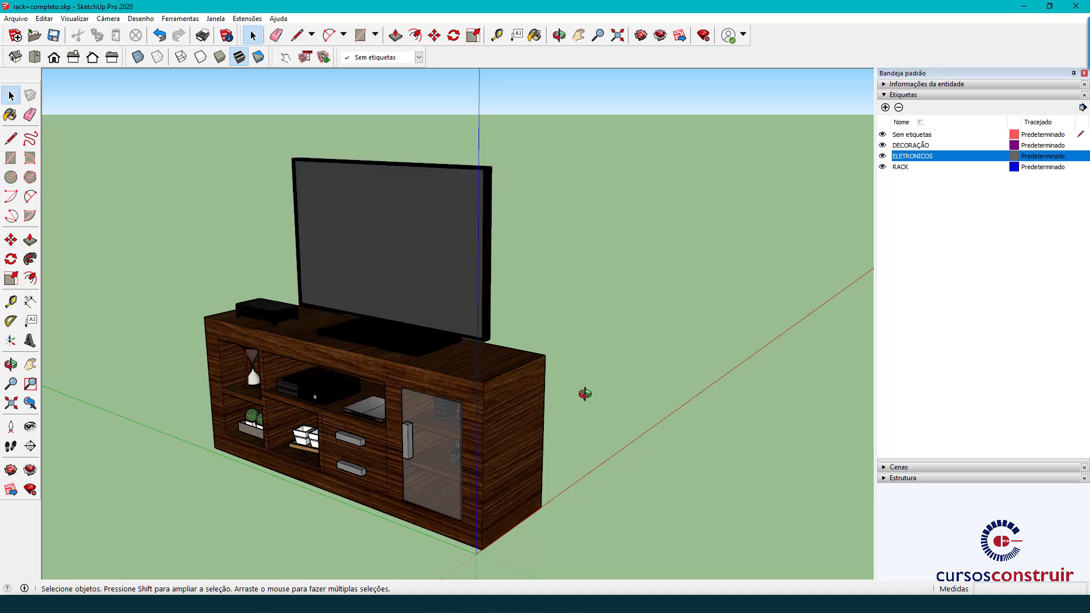
{"action": "middle_click_drag", "start_coordinate": [584, 394], "coordinate": [551, 366]}
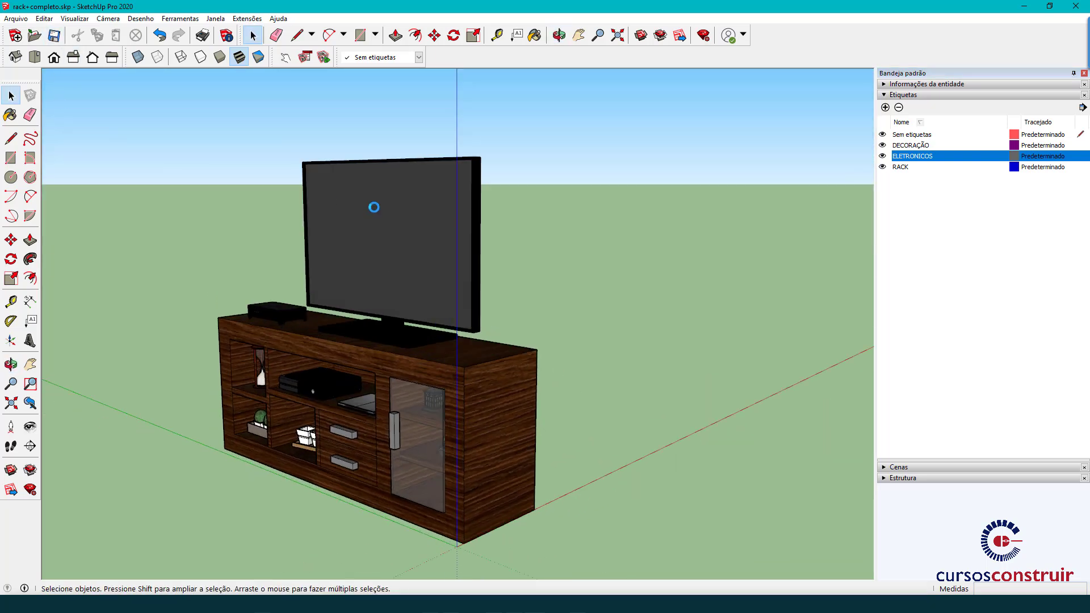
{"action": "left_click", "coordinate": [34, 35]}
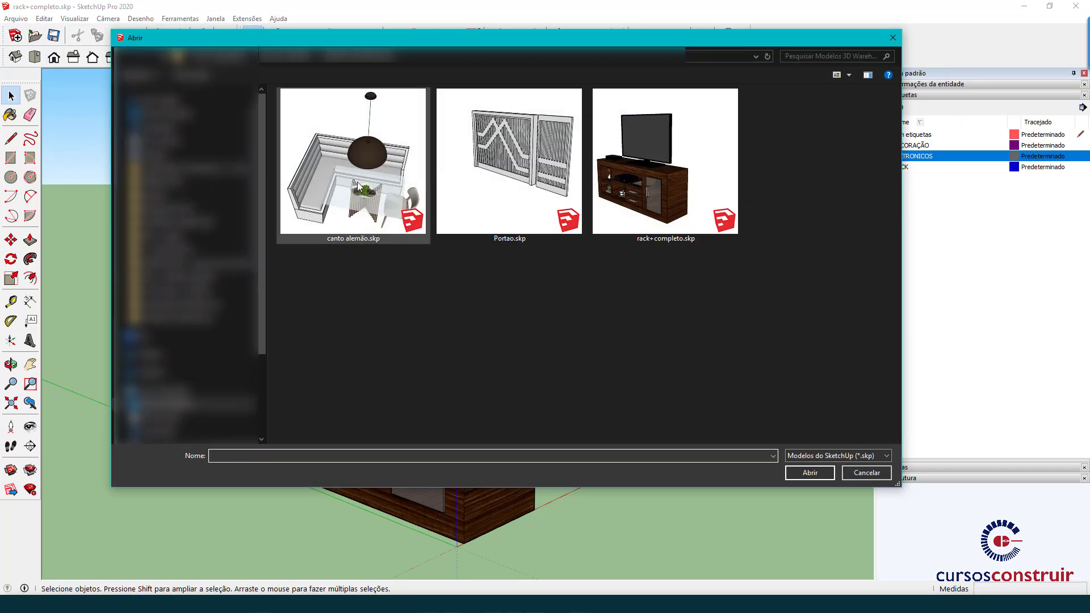
- Open canto alemão.skp, frame the dining nook, and toggle Canto Alemão's visibility to check it
{"action": "left_click", "coordinate": [359, 186]}
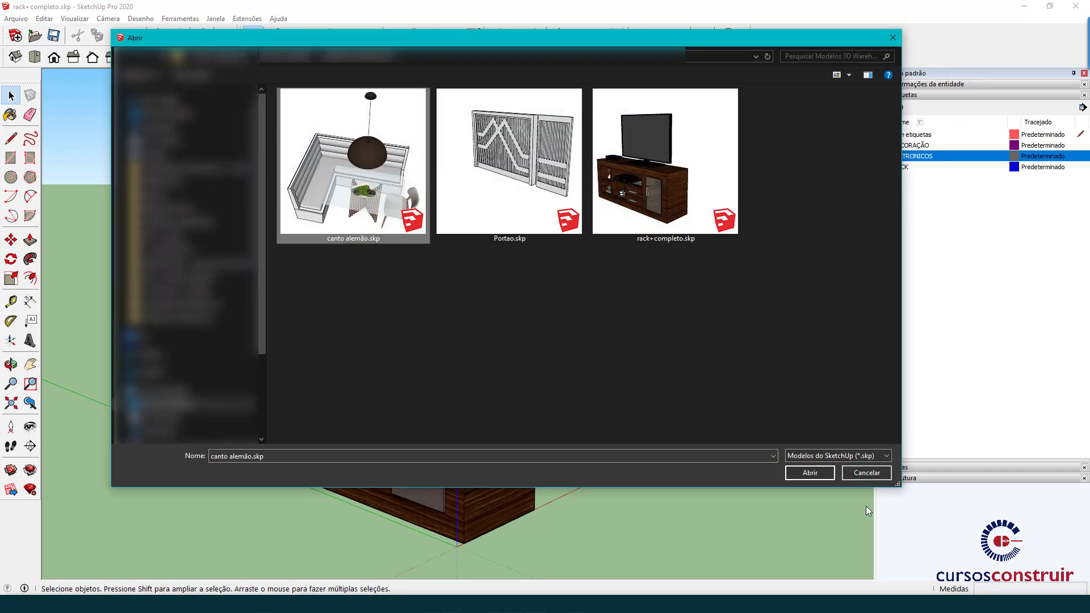
{"action": "left_click", "coordinate": [818, 474]}
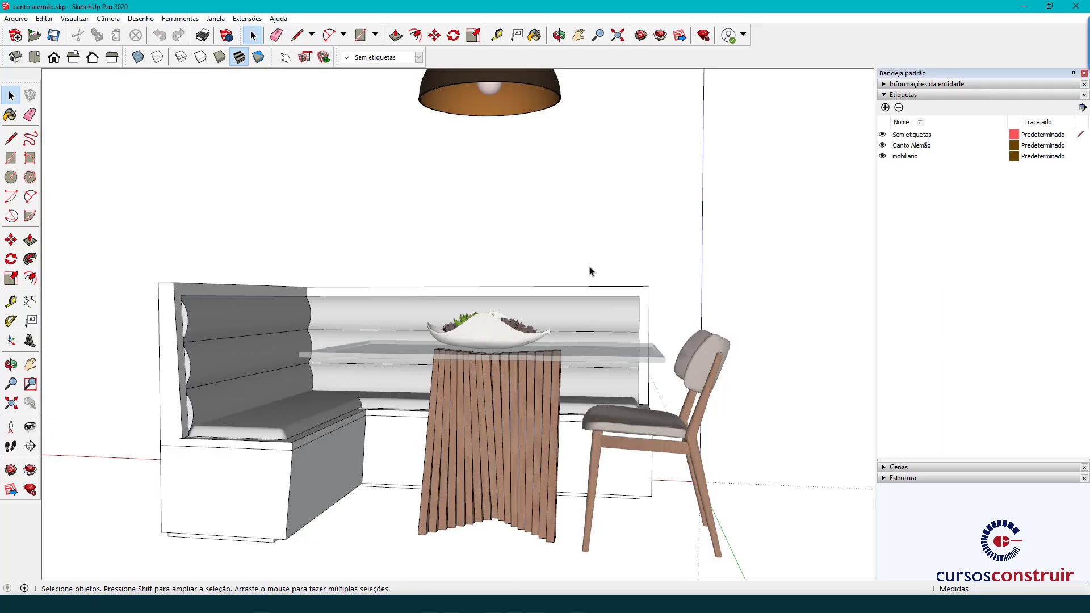
{"action": "scroll", "coordinate": [589, 271], "scroll_direction": "down", "scroll_amount": 3}
{"action": "scroll", "coordinate": [589, 272], "scroll_direction": "down", "scroll_amount": 3}
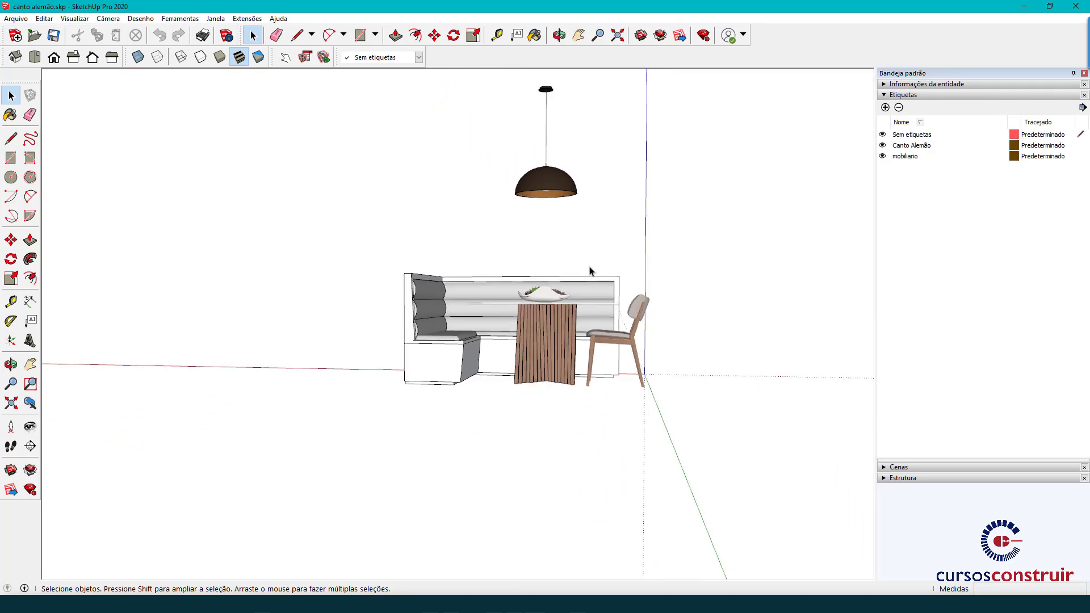
{"action": "middle_click_drag", "start_coordinate": [639, 282], "coordinate": [561, 399]}
{"action": "middle_click_drag", "start_coordinate": [594, 302], "coordinate": [672, 312]}
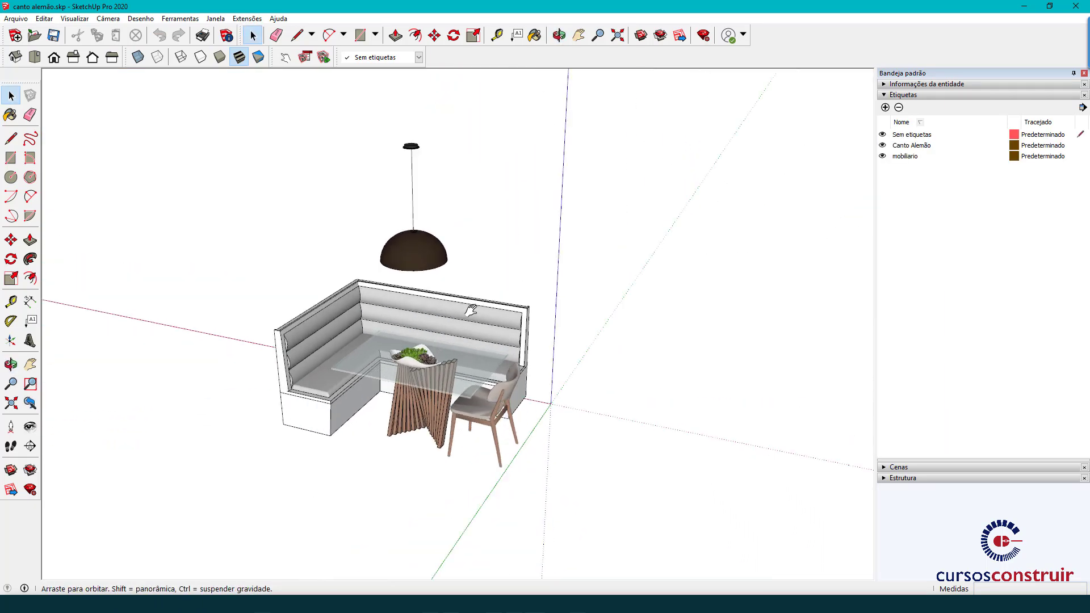
{"action": "left_click", "coordinate": [883, 146]}
{"action": "left_click", "coordinate": [882, 146]}
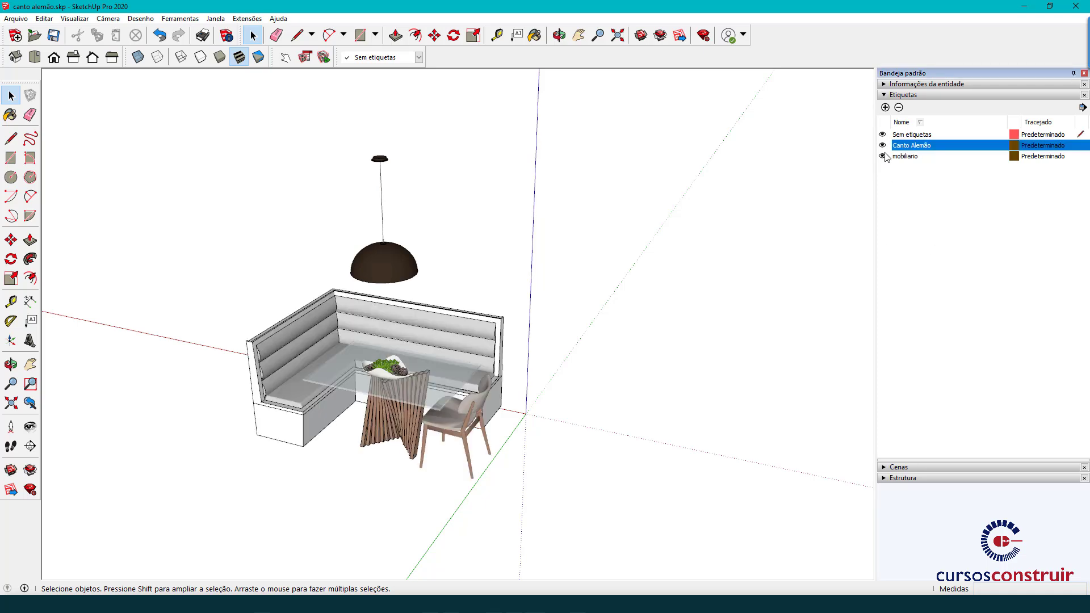
- Check the pendant lamp's mobiliario tag, then add a new LUMINÁRIAS tag
{"action": "left_click", "coordinate": [883, 156]}
{"action": "left_click", "coordinate": [883, 156]}
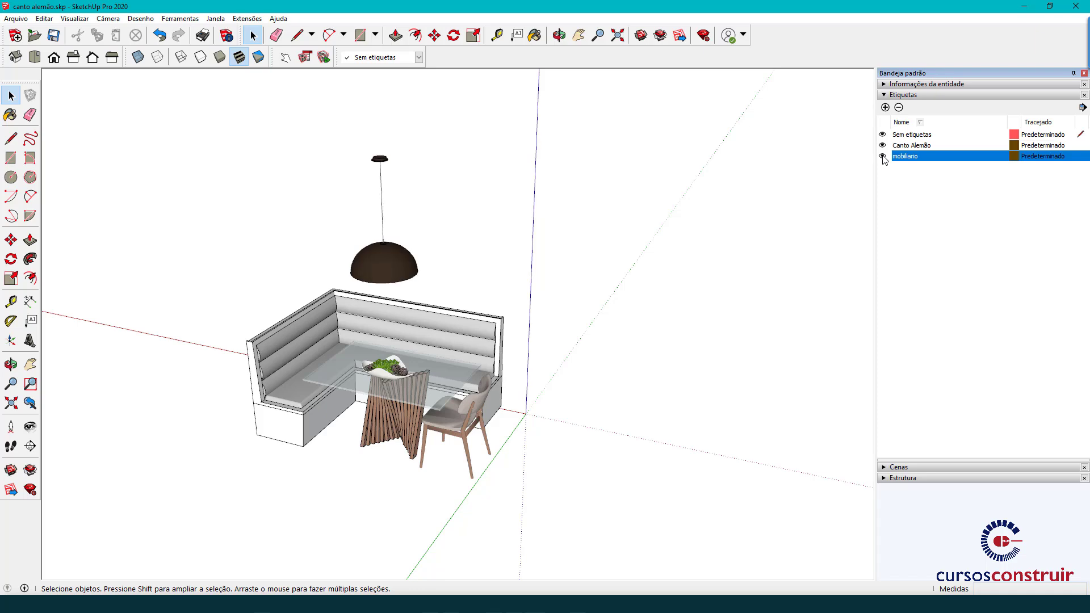
{"action": "left_click", "coordinate": [883, 156]}
{"action": "left_click", "coordinate": [887, 108]}
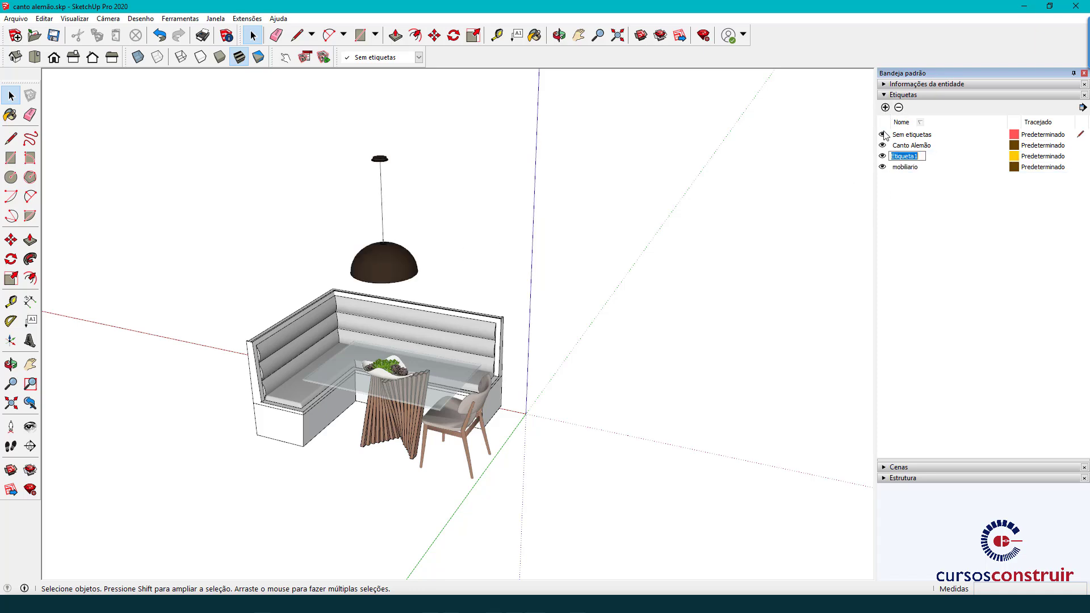
{"action": "type", "text": "LUMIN"}
{"action": "type", "text": "ÁRIAS"}
{"action": "key", "text": "Return"}
- Rename the Canto Alemão tag to CANTO ALEMÃO
{"action": "left_click", "coordinate": [931, 150]}
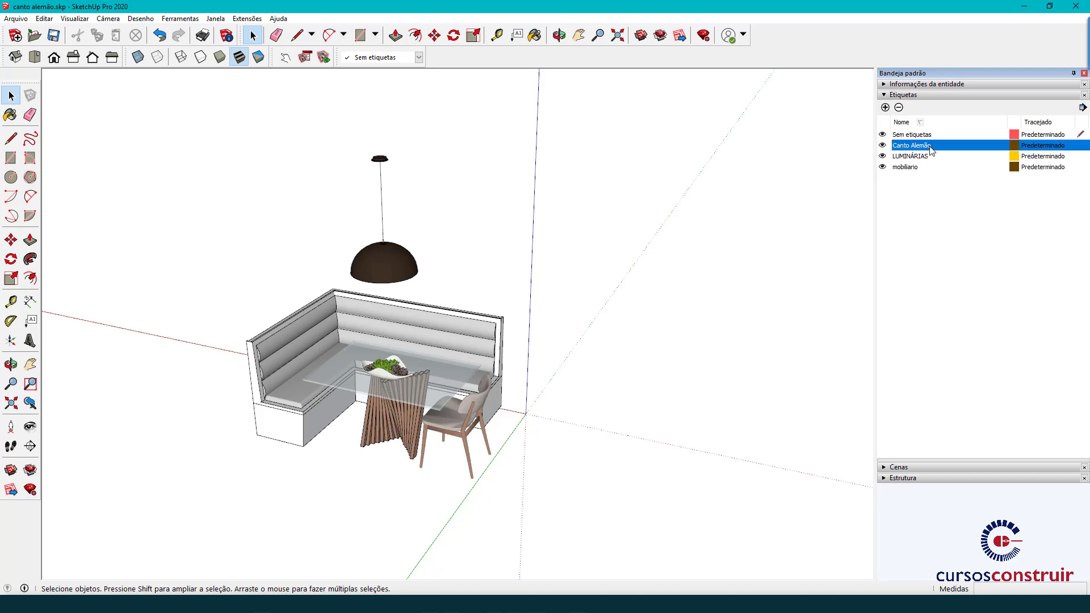
{"action": "left_click", "coordinate": [931, 148]}
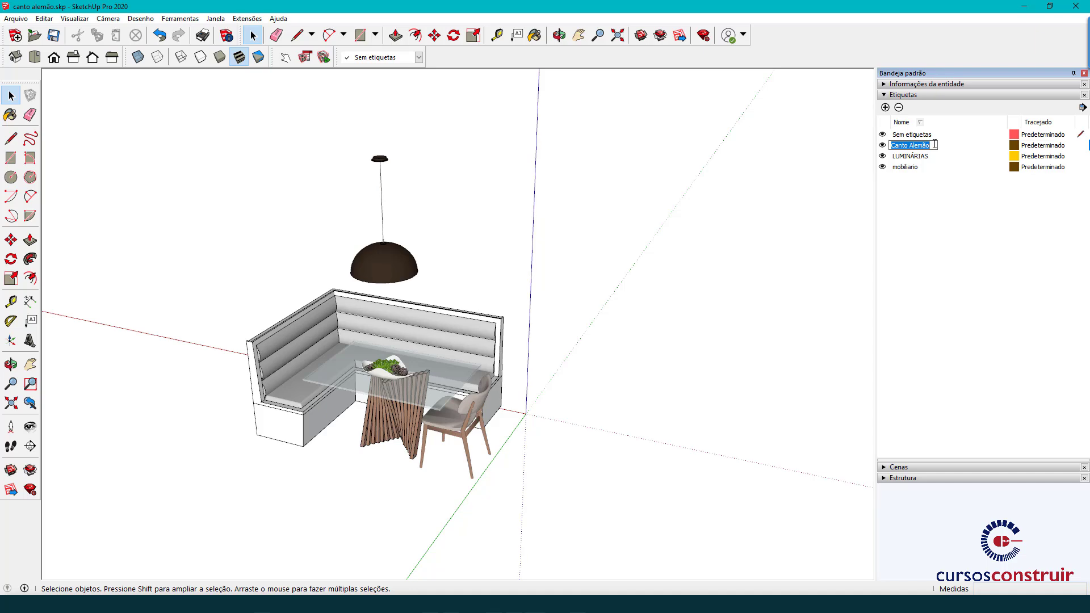
{"action": "type", "text": "CANT"}
{"action": "type", "text": "O ALEMÃO"}
{"action": "key", "text": "Return"}
- Add a new DECORAÇÃO tag
{"action": "double_click", "coordinate": [914, 167]}
{"action": "left_click", "coordinate": [885, 108]}
{"action": "type", "text": "D"}
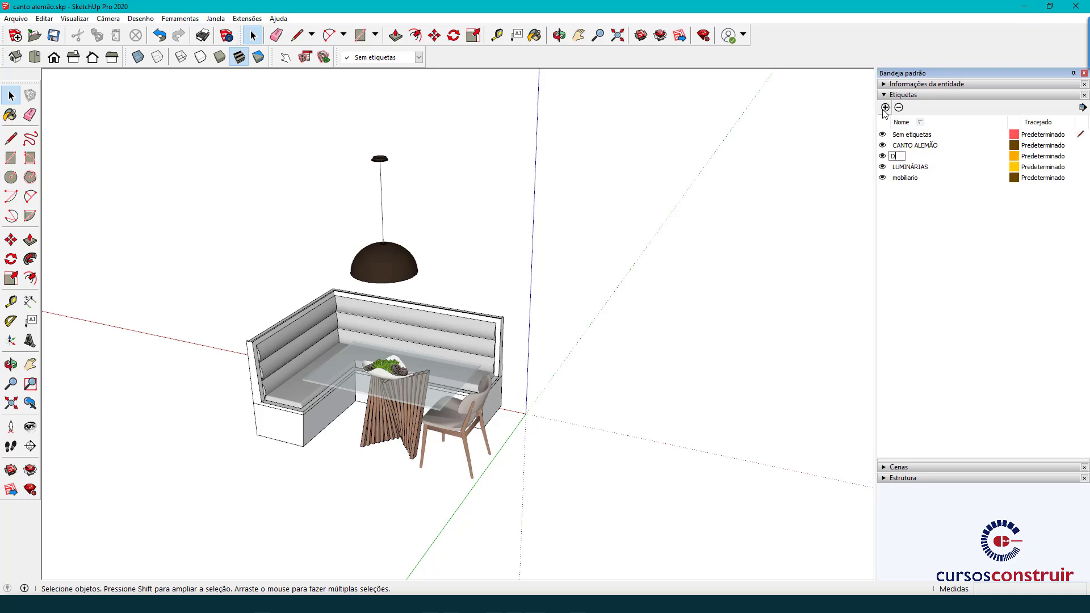
{"action": "type", "text": "ECORAÇÃO"}
{"action": "key", "text": "Return"}
- Assign the LUMINÁRIAS tag to the pendant lamp group and the lamp inside it
{"action": "left_click", "coordinate": [397, 261]}
{"action": "left_click", "coordinate": [419, 58]}
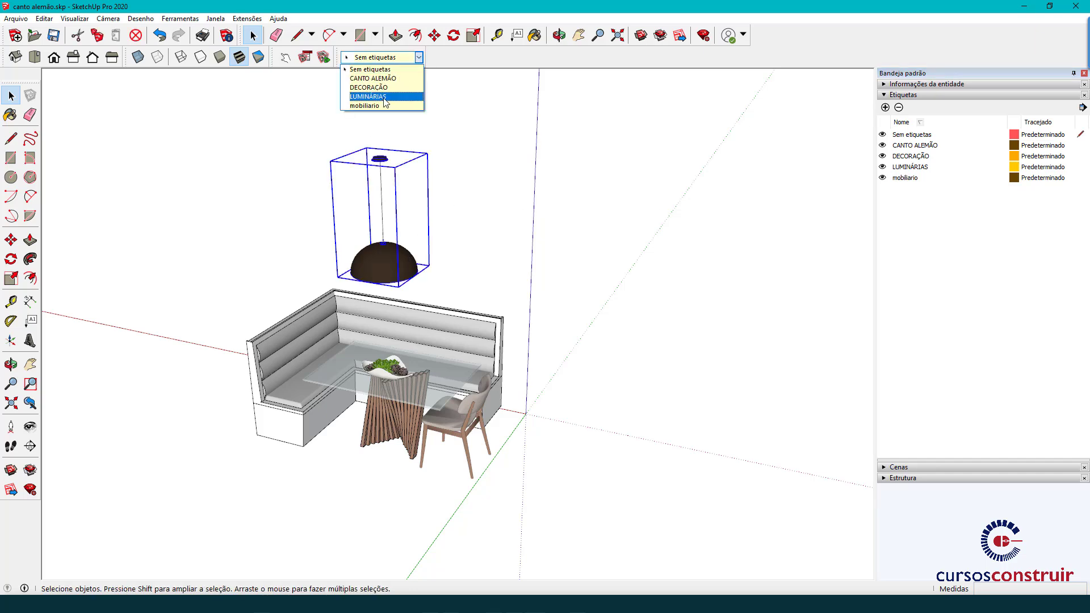
{"action": "left_click", "coordinate": [412, 98]}
{"action": "double_click", "coordinate": [389, 267]}
{"action": "left_click_drag", "start_coordinate": [329, 113], "coordinate": [481, 325]}
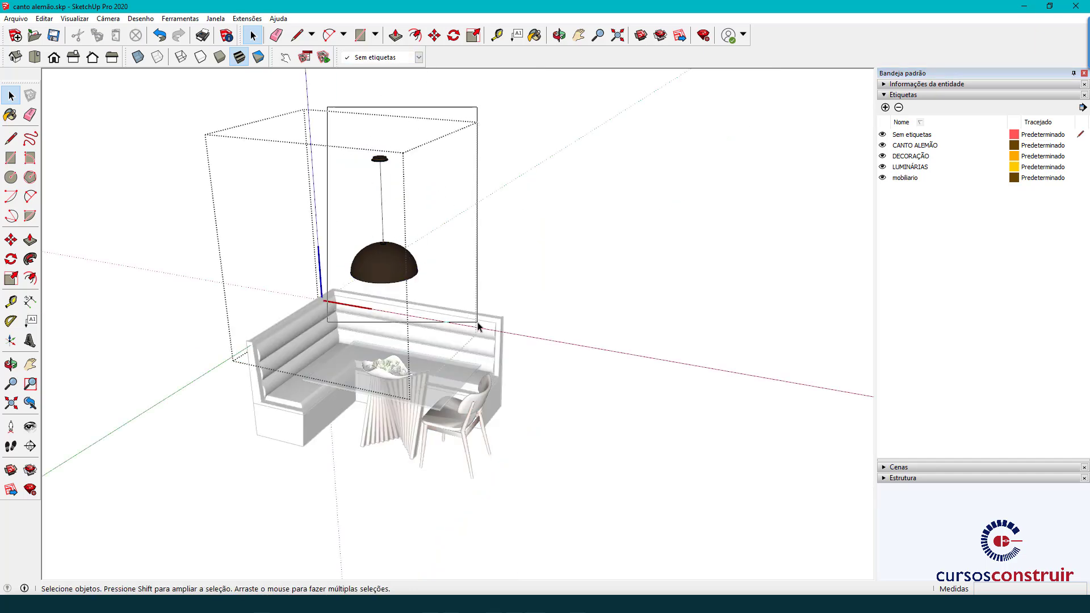
{"action": "left_click", "coordinate": [418, 57]}
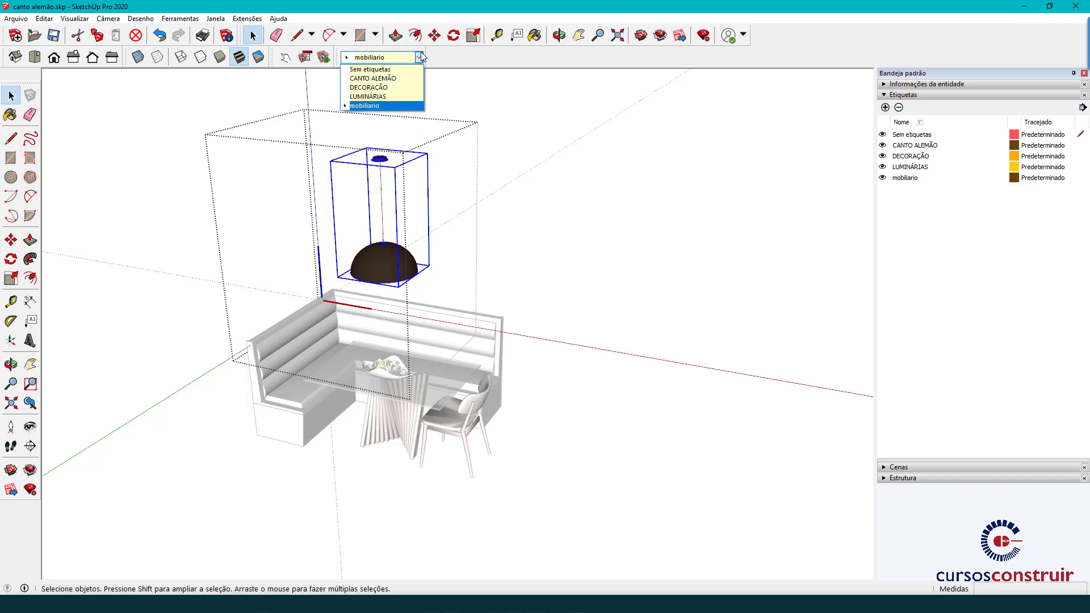
{"action": "left_click", "coordinate": [382, 99]}
{"action": "left_click", "coordinate": [546, 152]}
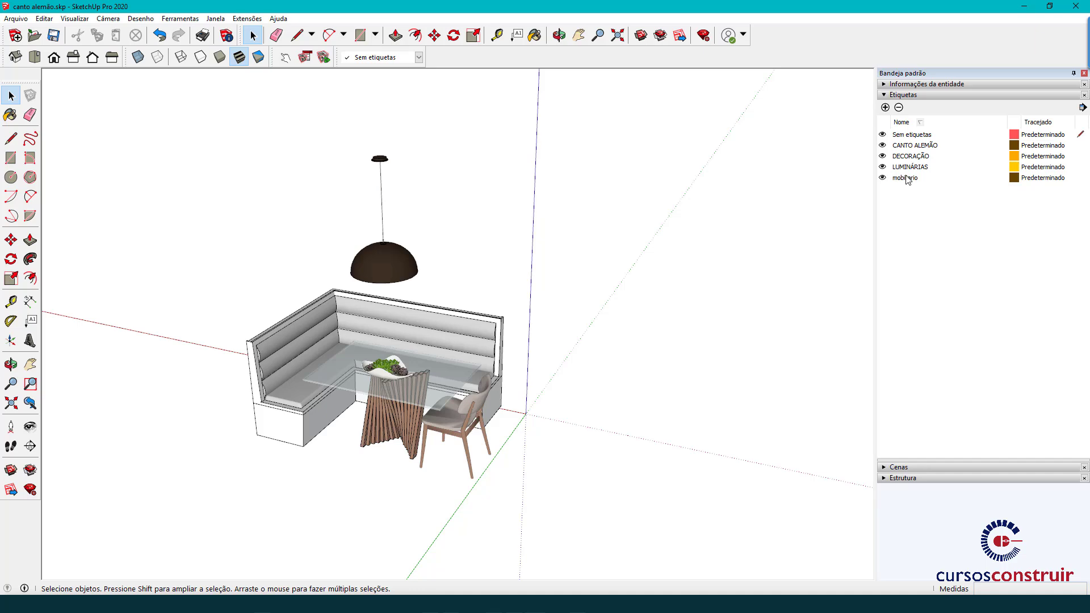
- Make LUMINÁRIAS the current tag and delete the mobiliario tag
{"action": "left_click", "coordinate": [419, 57]}
{"action": "left_click", "coordinate": [379, 98]}
{"action": "left_click", "coordinate": [906, 178]}
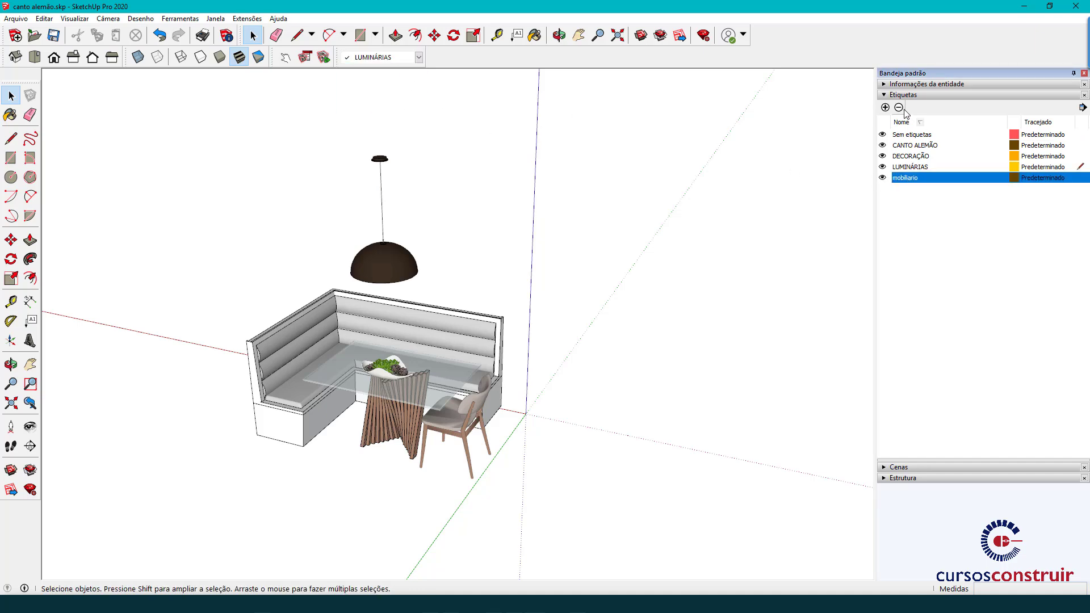
{"action": "left_click", "coordinate": [899, 107]}
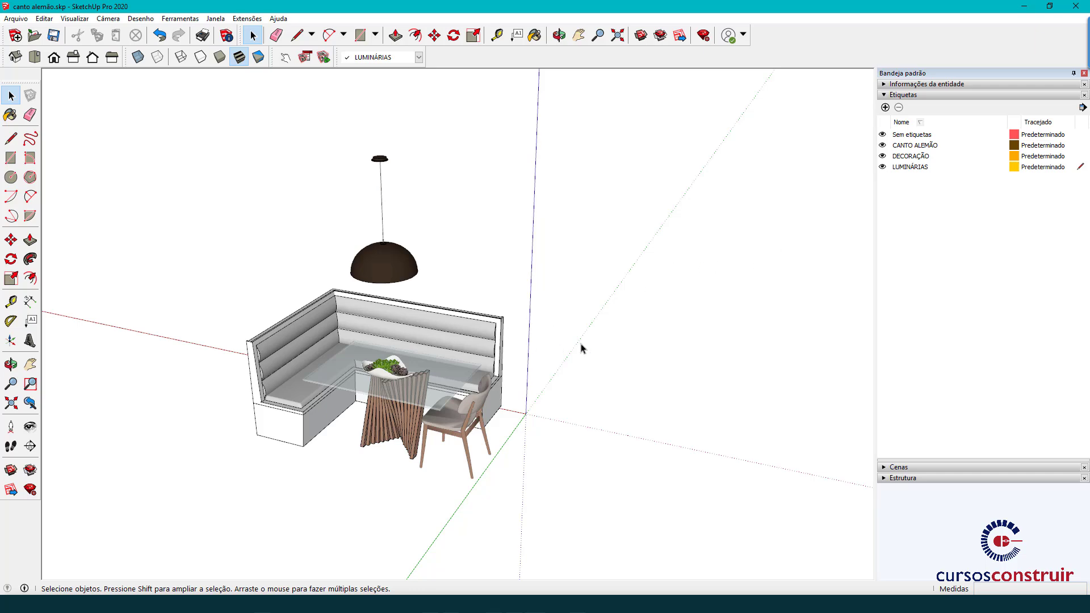
- Tag the plant bowl and the plant inside it as DECORAÇÃO
{"action": "left_click", "coordinate": [391, 377]}
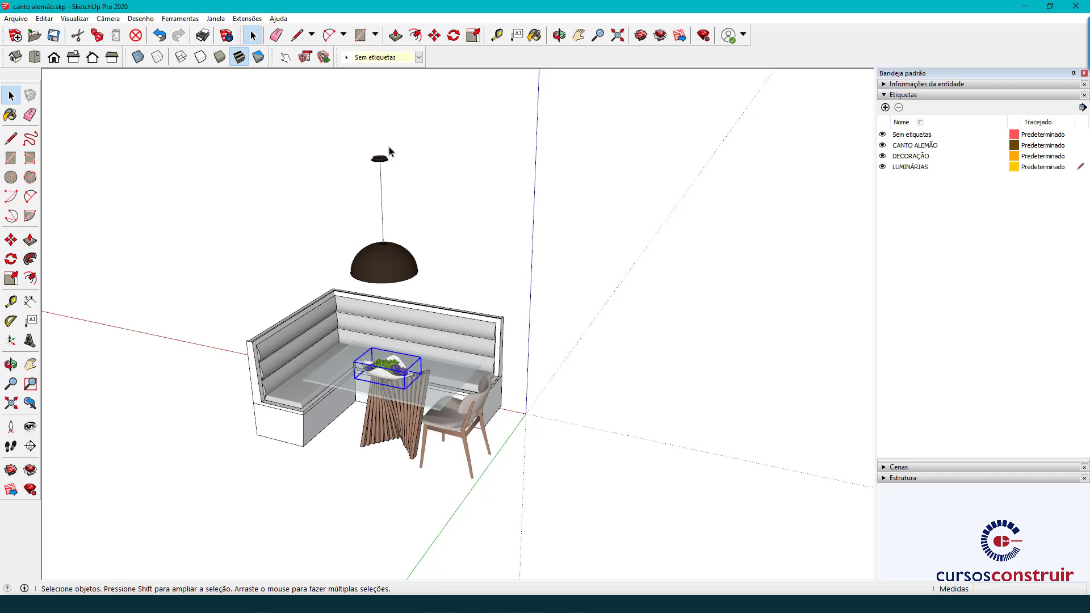
{"action": "left_click", "coordinate": [418, 57]}
{"action": "left_click", "coordinate": [379, 89]}
{"action": "scroll", "coordinate": [389, 379], "scroll_direction": "up", "scroll_amount": 2}
{"action": "scroll", "coordinate": [387, 360], "scroll_direction": "up", "scroll_amount": 3}
{"action": "scroll", "coordinate": [385, 341], "scroll_direction": "up", "scroll_amount": 1}
{"action": "double_click", "coordinate": [385, 341]}
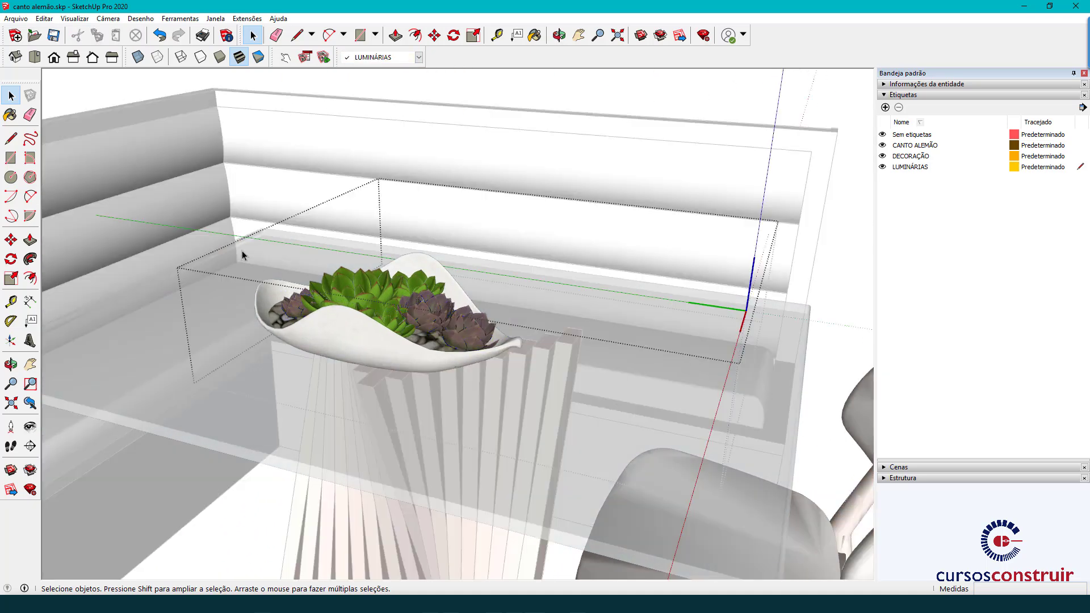
{"action": "left_click_drag", "start_coordinate": [185, 190], "coordinate": [704, 460]}
{"action": "left_click", "coordinate": [419, 57]}
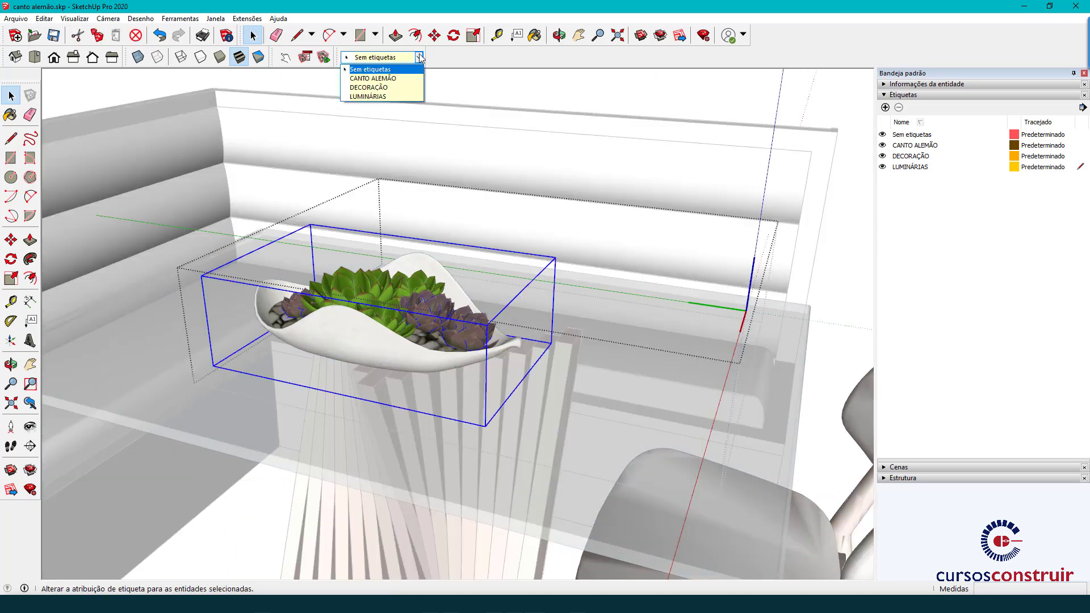
{"action": "left_click", "coordinate": [381, 88]}
{"action": "scroll", "coordinate": [448, 339], "scroll_direction": "down", "scroll_amount": 4}
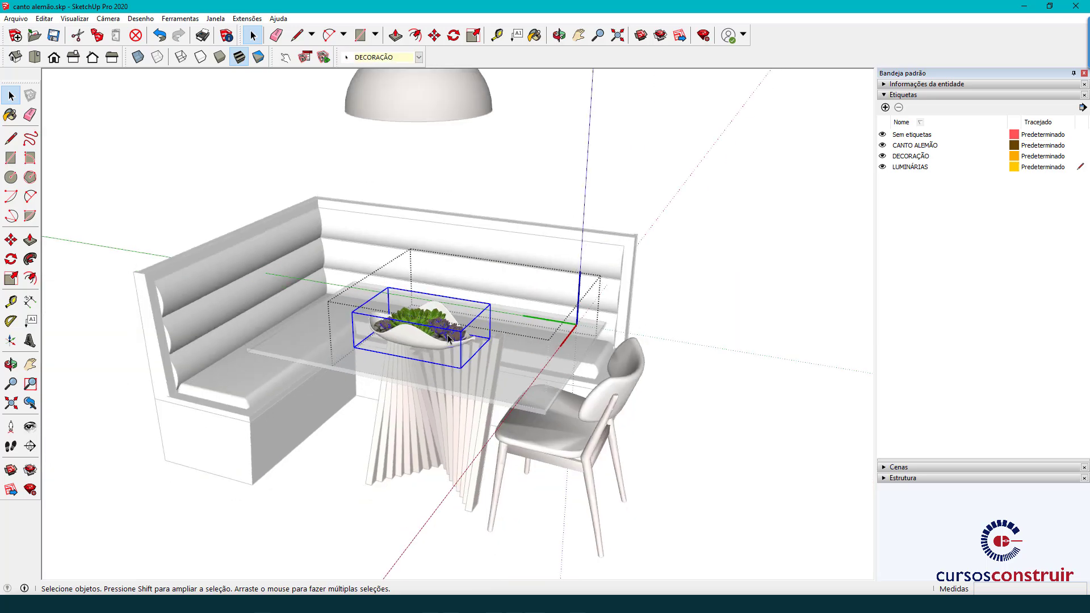
{"action": "scroll", "coordinate": [448, 339], "scroll_direction": "down", "scroll_amount": 2}
{"action": "left_click", "coordinate": [689, 190]}
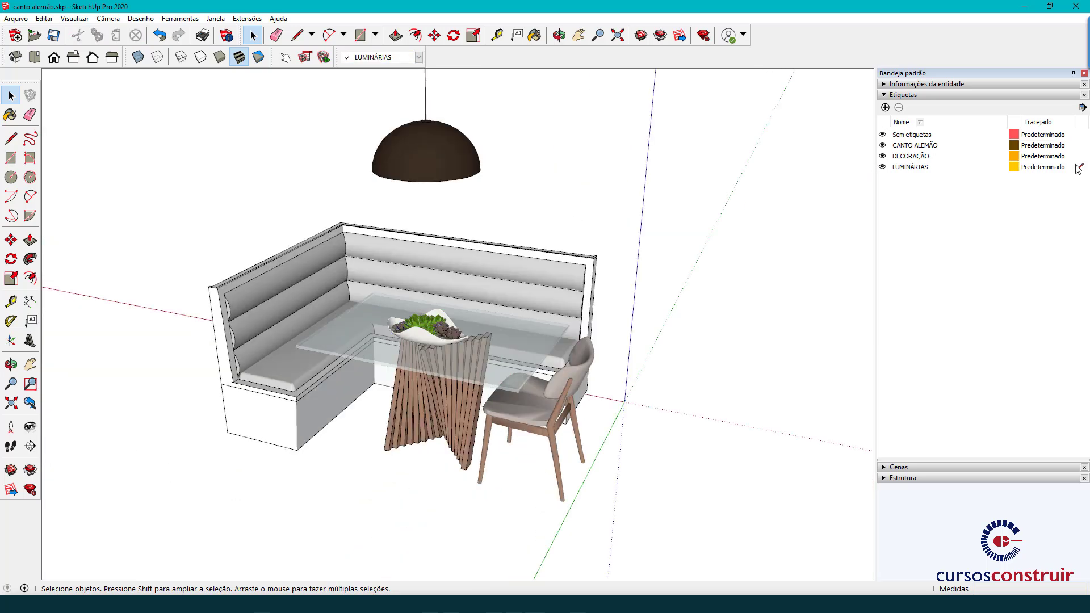
- Make Sem etiquetas current, hide DECORAÇÃO and LUMINÁRIAS, and group the bench, table and chair
{"action": "left_click", "coordinate": [1081, 134]}
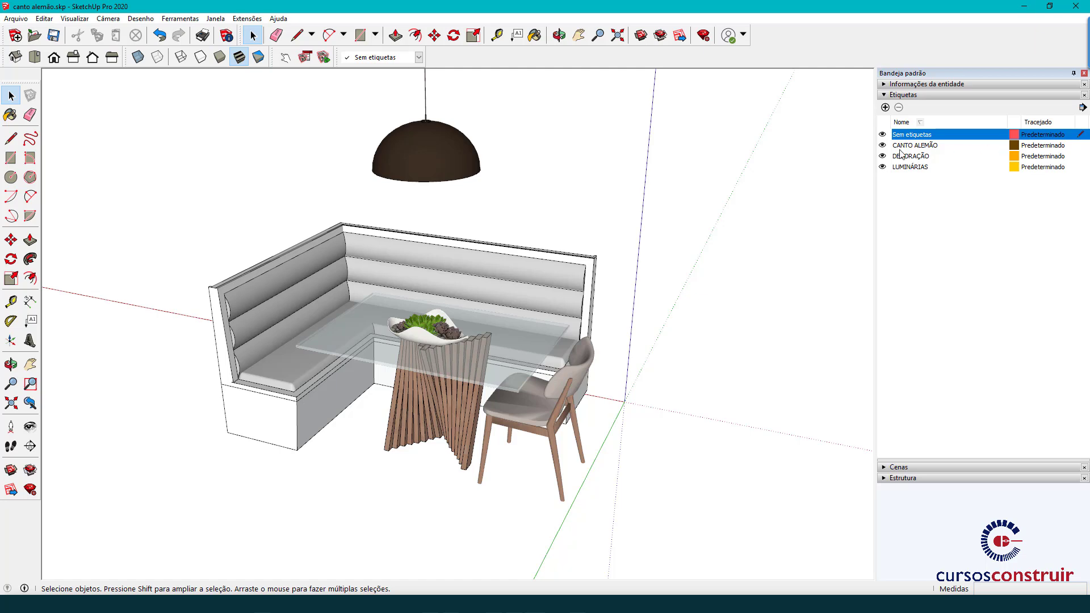
{"action": "left_click", "coordinate": [883, 157]}
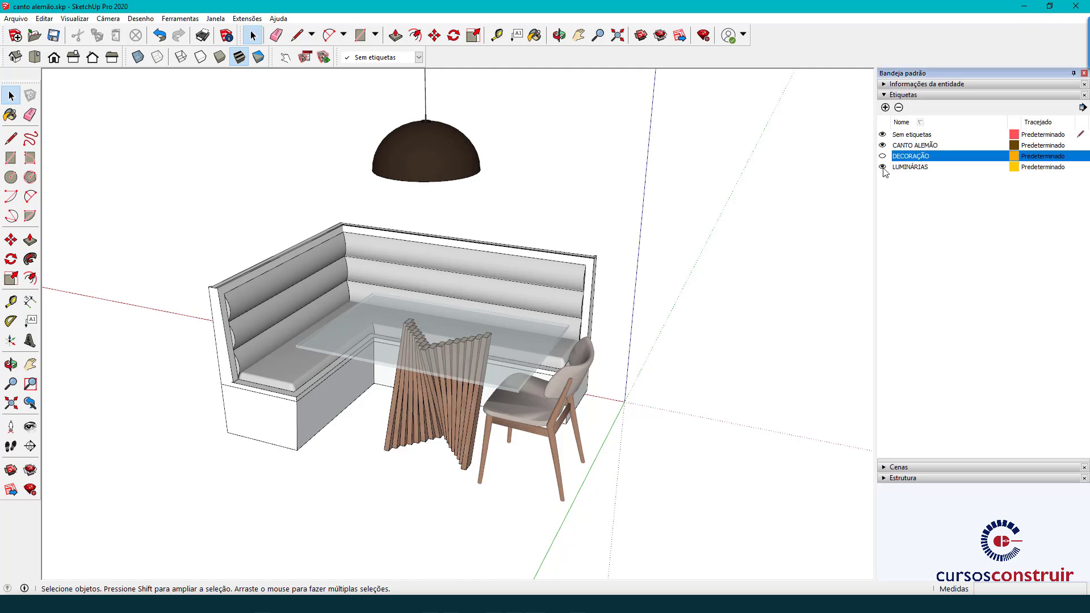
{"action": "left_click", "coordinate": [882, 167]}
{"action": "left_click_drag", "start_coordinate": [654, 180], "coordinate": [152, 542]}
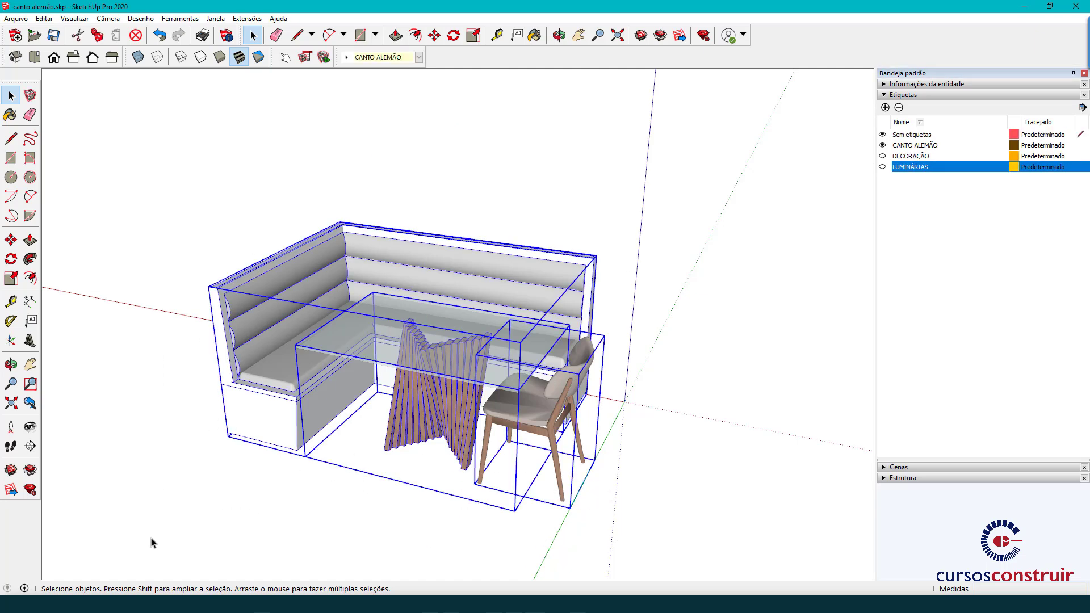
{"action": "key", "text": "ctrl+g"}
- Inside the new group, assign the CANTO ALEMÃO tag to the bench parts
{"action": "double_click", "coordinate": [527, 285]}
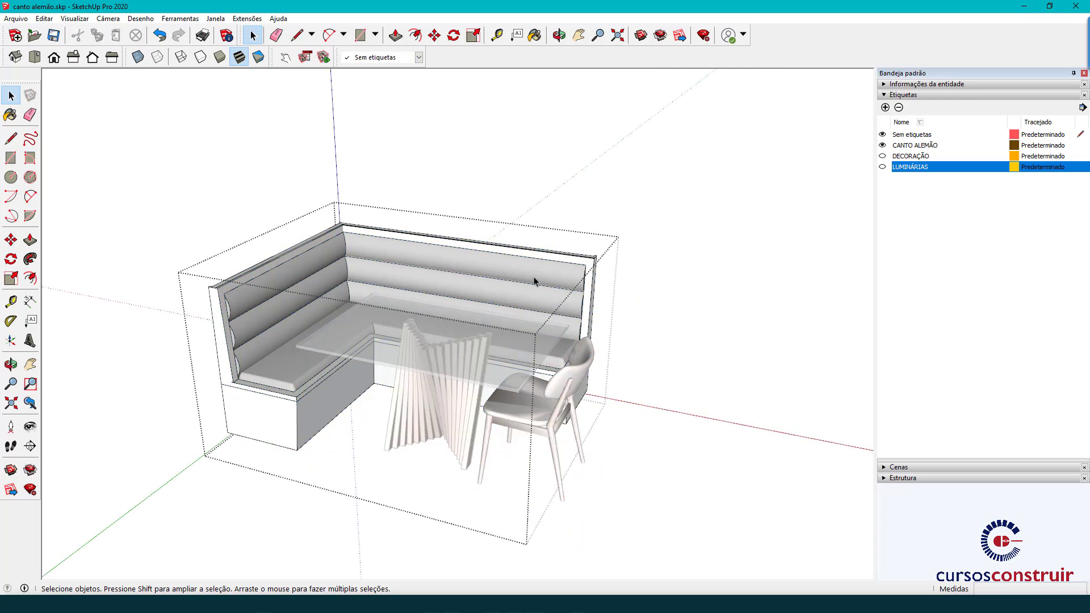
{"action": "left_click", "coordinate": [534, 280]}
{"action": "left_click_drag", "start_coordinate": [605, 275], "coordinate": [156, 525]}
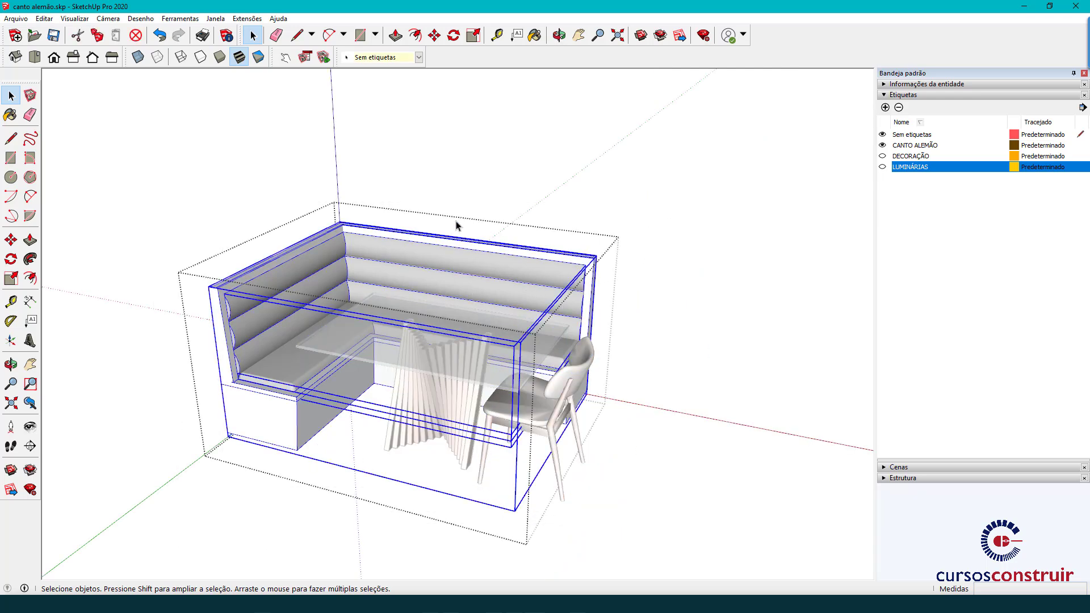
{"action": "left_click", "coordinate": [392, 57]}
{"action": "left_click", "coordinate": [375, 76]}
{"action": "left_click", "coordinate": [704, 336]}
- Inspect the chair's nested groups, then show DECORAÇÃO and LUMINÁRIAS again
{"action": "double_click", "coordinate": [578, 379]}
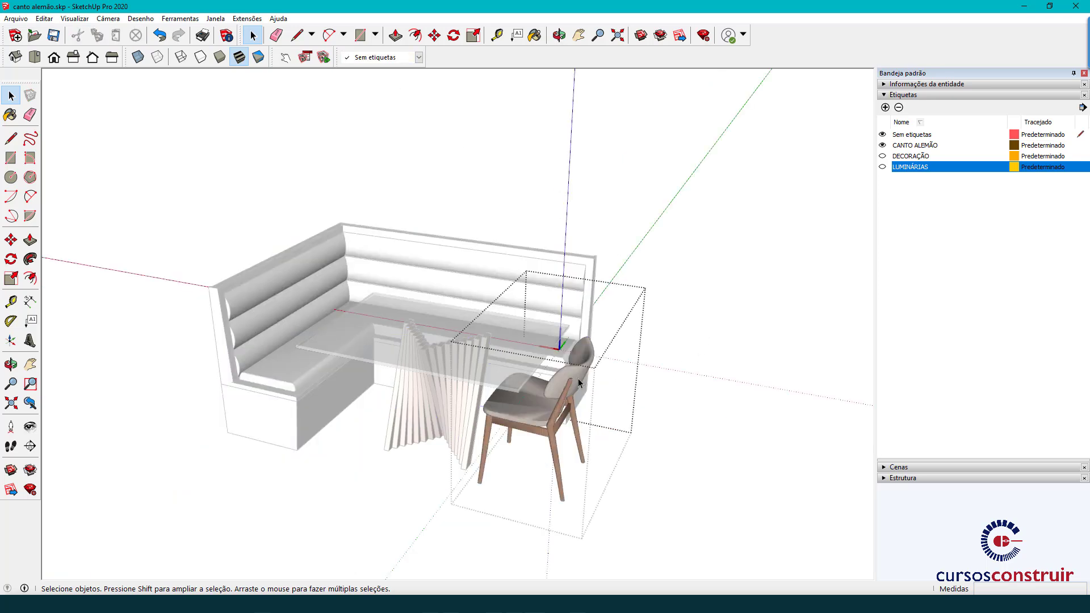
{"action": "double_click", "coordinate": [579, 378]}
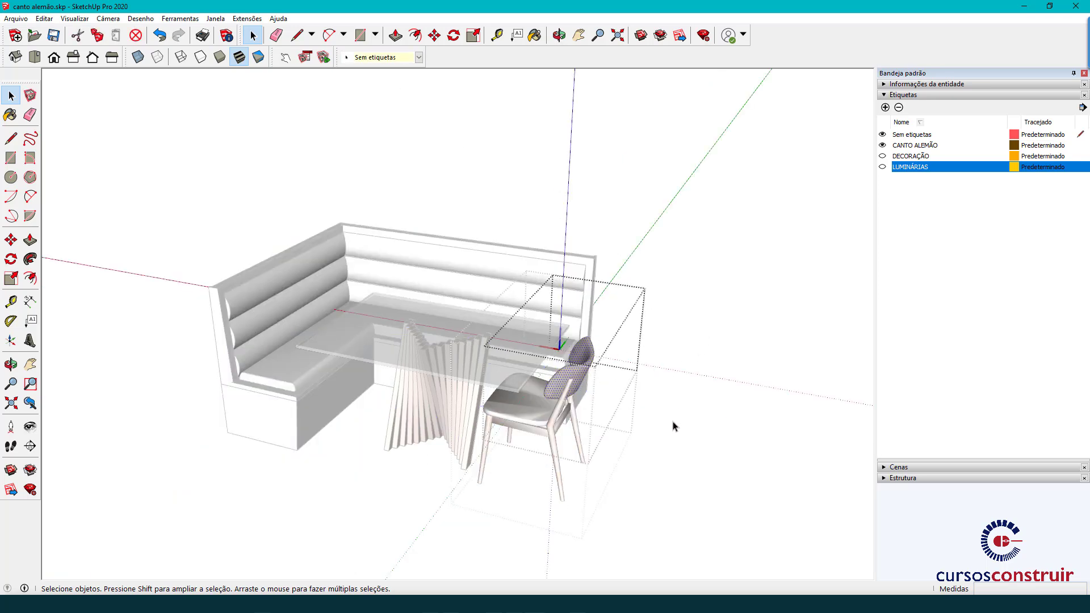
{"action": "left_click", "coordinate": [693, 418]}
{"action": "left_click", "coordinate": [712, 234]}
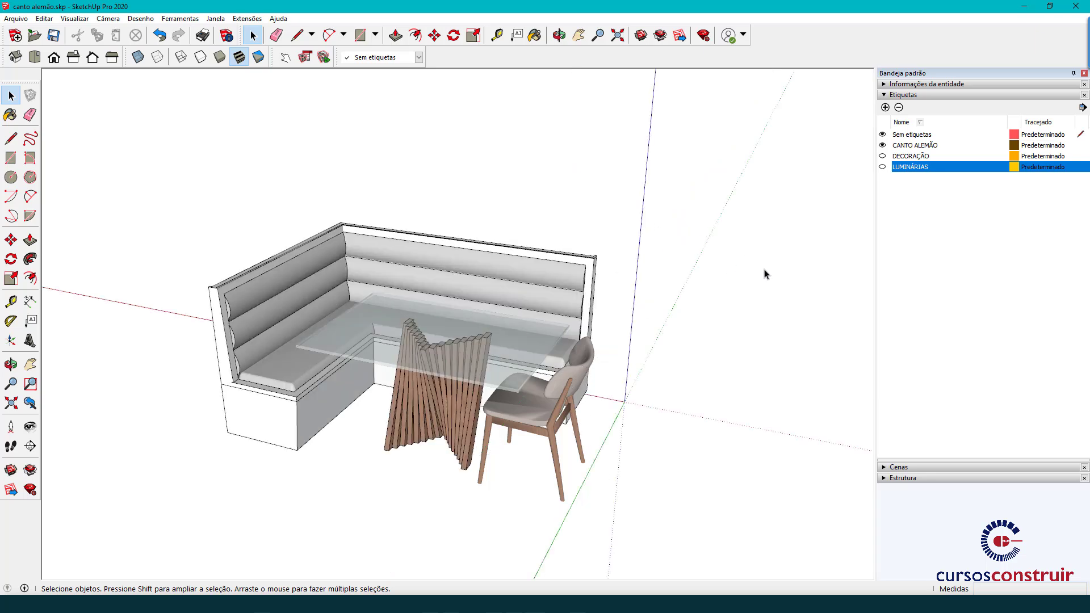
{"action": "left_click", "coordinate": [883, 155]}
- Set units to Metros, Metros² and Metros³ with 0,000 m length precision in Model Info
{"action": "scroll", "coordinate": [418, 414], "scroll_direction": "down", "scroll_amount": 3}
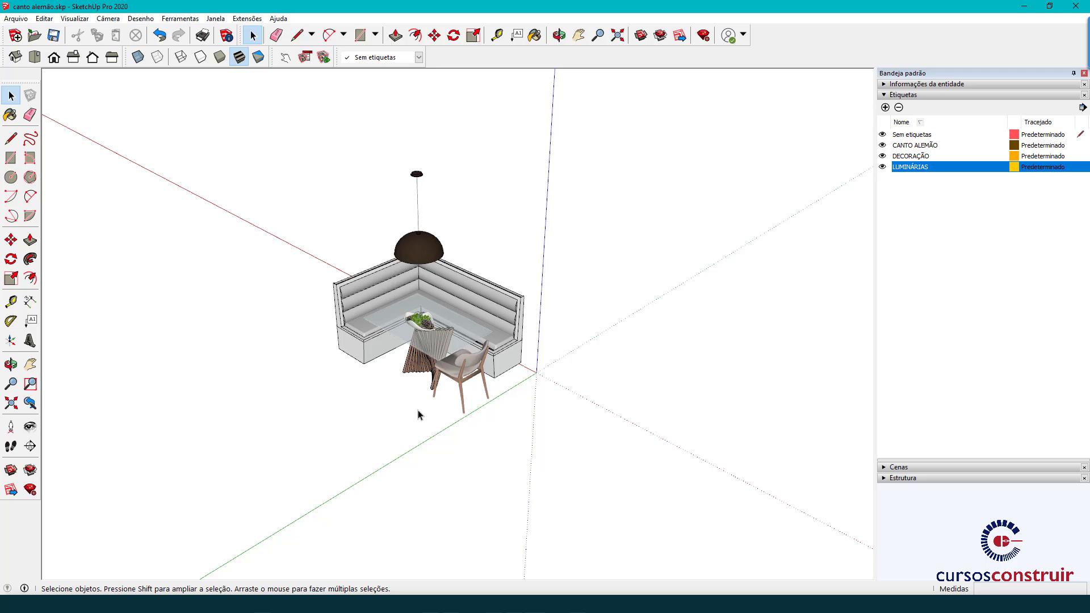
{"action": "left_click", "coordinate": [230, 38]}
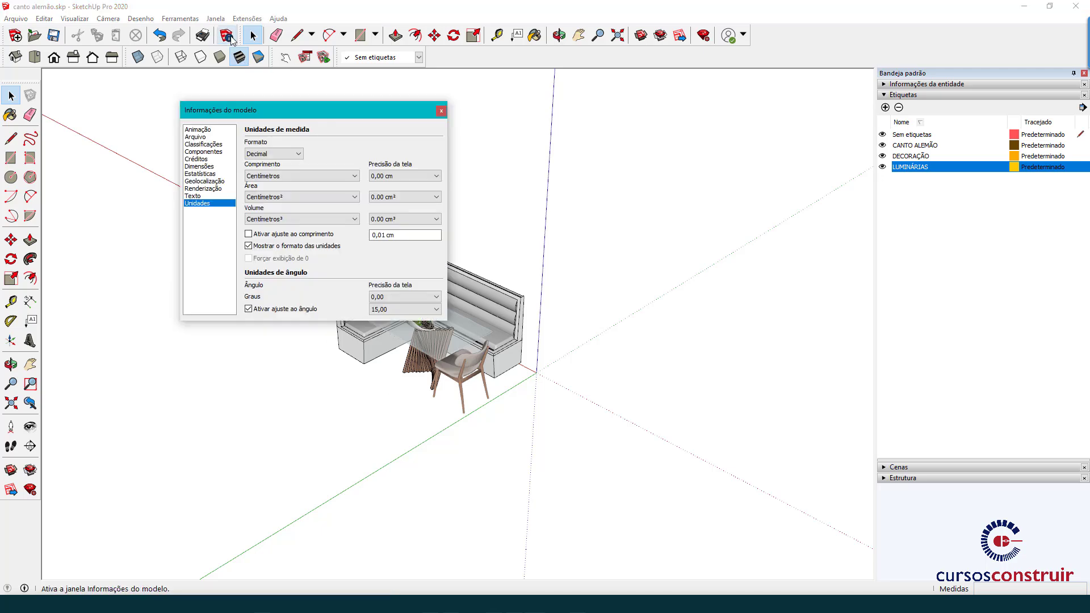
{"action": "left_click", "coordinate": [287, 176]}
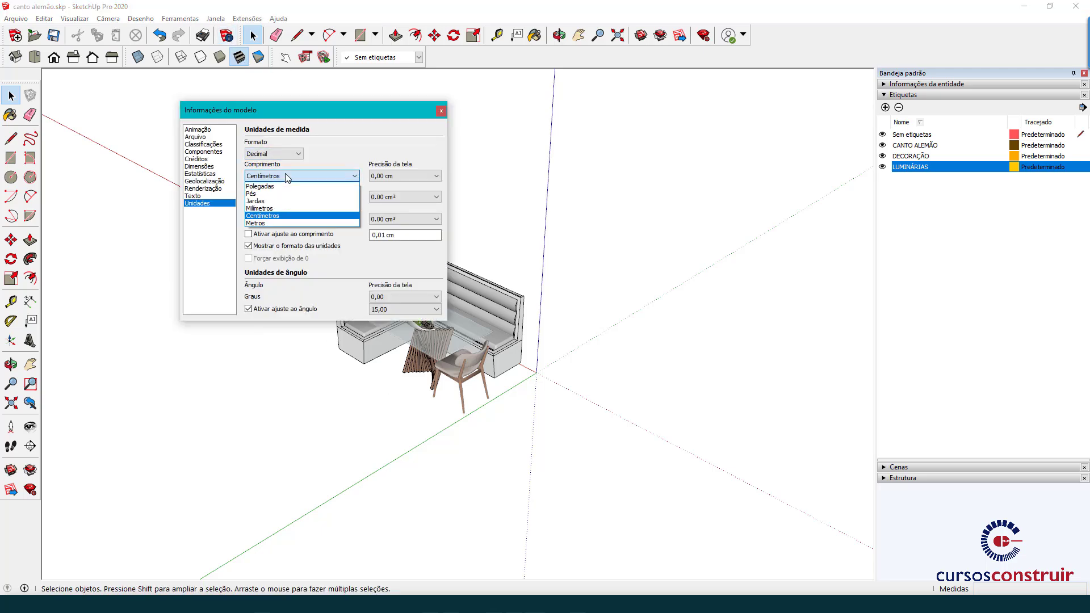
{"action": "left_click", "coordinate": [256, 223]}
{"action": "left_click", "coordinate": [299, 200]}
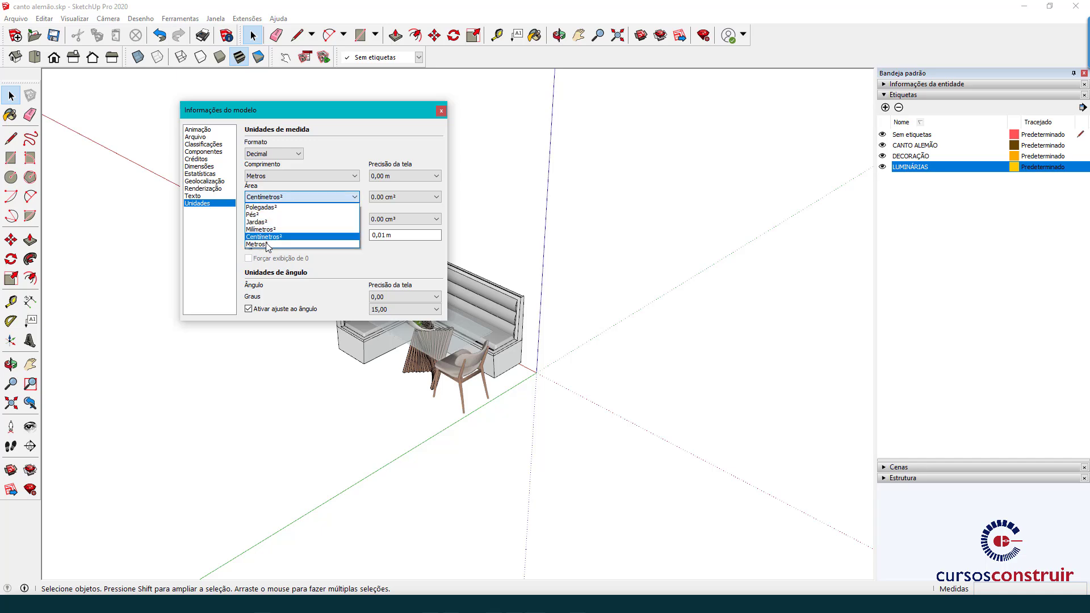
{"action": "left_click", "coordinate": [271, 244]}
{"action": "left_click", "coordinate": [279, 221]}
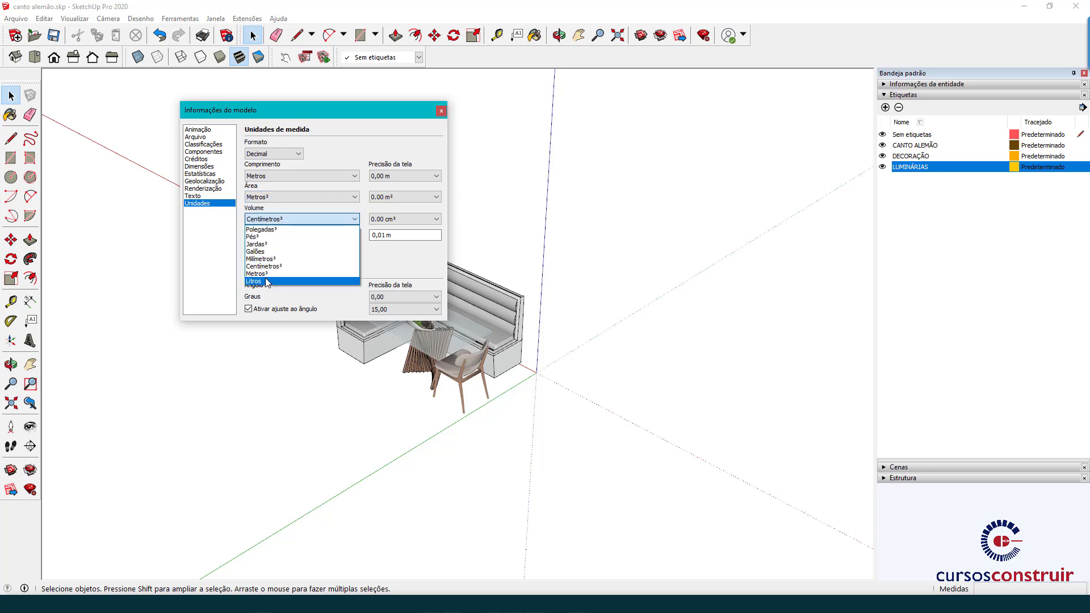
{"action": "left_click", "coordinate": [258, 273]}
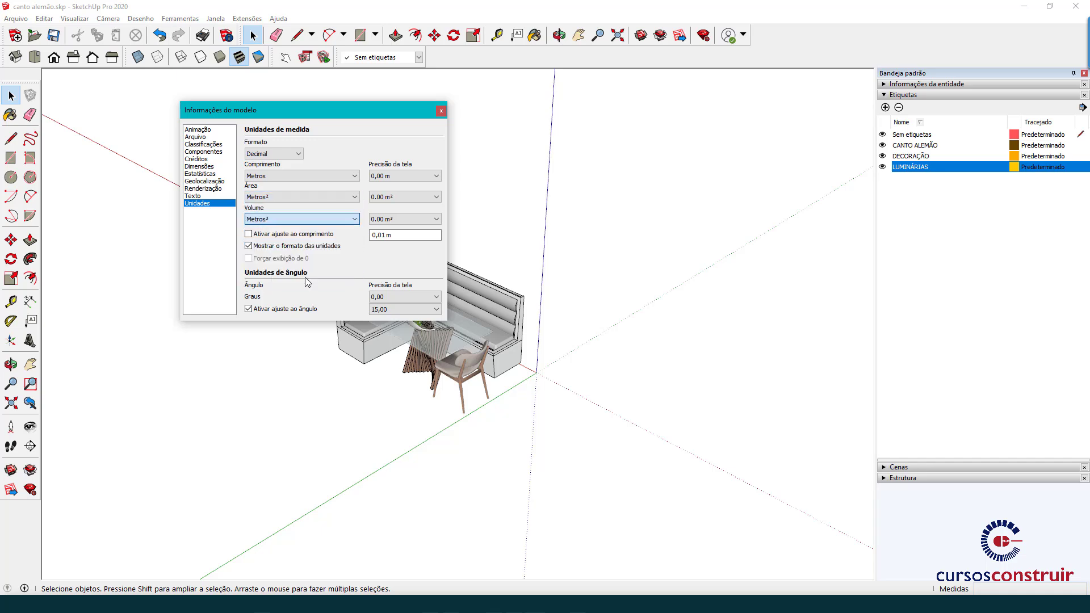
{"action": "left_click", "coordinate": [406, 180]}
{"action": "left_click", "coordinate": [396, 209]}
{"action": "left_click", "coordinate": [441, 110]}
- Tape-measure the bench's back edge corner to corner, reading 1,900 m
{"action": "mouse_move", "coordinate": [541, 348]}
{"action": "middle_mouse_down"}
{"action": "mouse_move", "coordinate": [562, 433]}
{"action": "mouse_move", "coordinate": [527, 379]}
{"action": "mouse_move", "coordinate": [513, 400]}
{"action": "middle_mouse_up"}
{"action": "scroll", "coordinate": [513, 400], "scroll_direction": "up", "scroll_amount": 3}
{"action": "scroll", "coordinate": [514, 403], "scroll_direction": "up", "scroll_amount": 4}
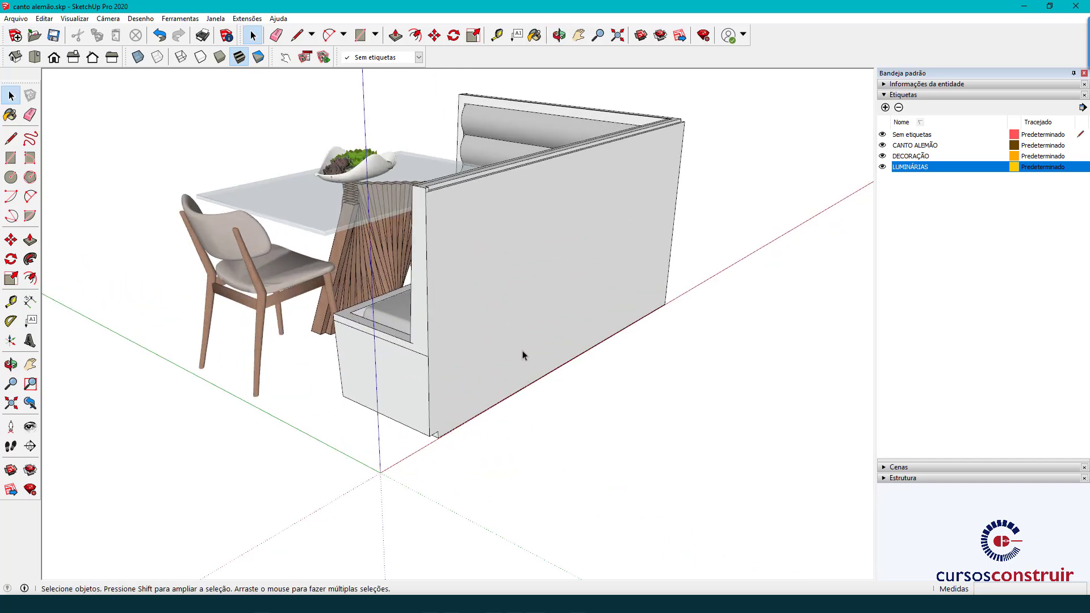
{"action": "mouse_move", "coordinate": [563, 241]}
{"action": "middle_mouse_down"}
{"action": "mouse_move", "coordinate": [545, 316]}
{"action": "mouse_move", "coordinate": [511, 355]}
{"action": "middle_mouse_up"}
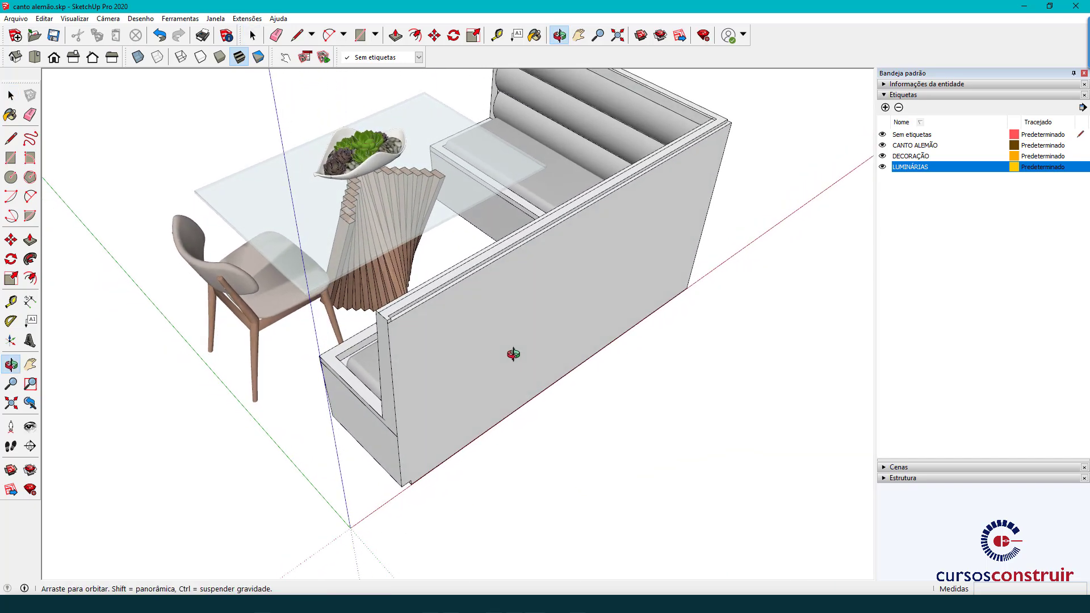
{"action": "left_click", "coordinate": [11, 302]}
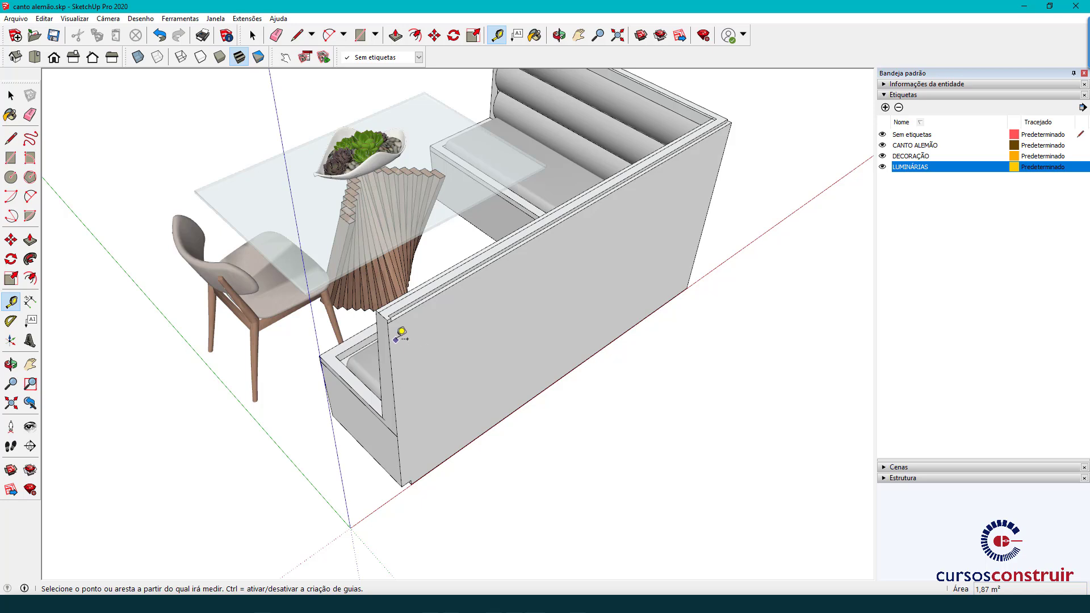
{"action": "left_click", "coordinate": [389, 340]}
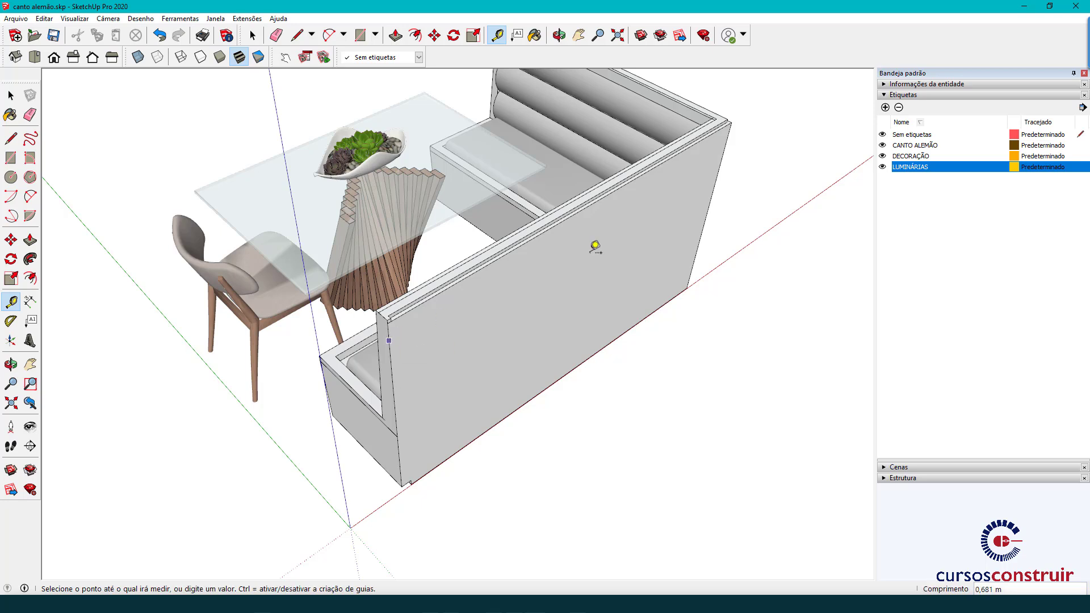
{"action": "left_click", "coordinate": [732, 132]}
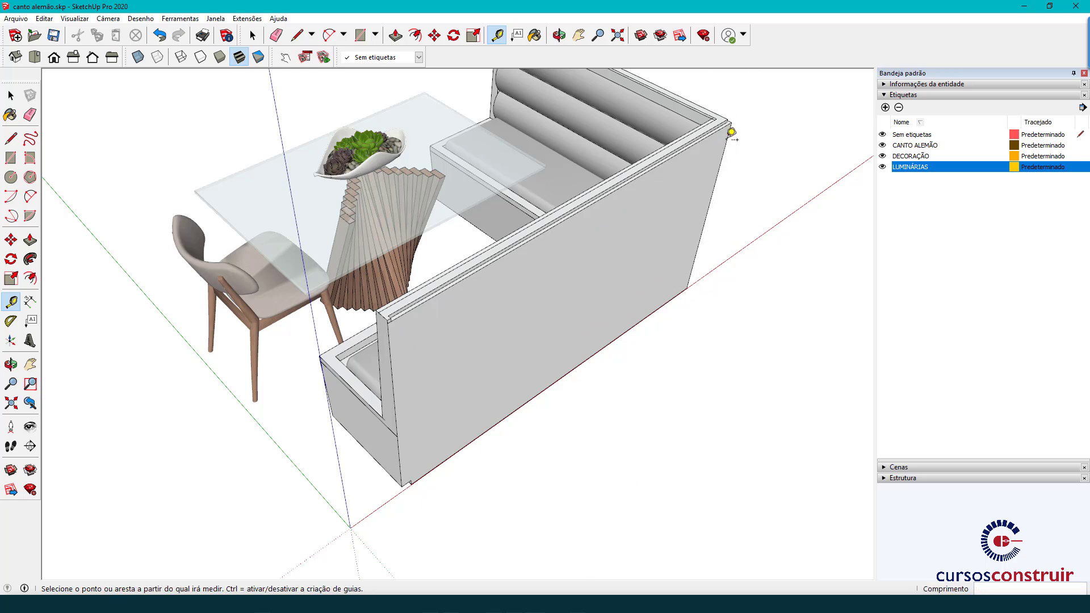
{"action": "key", "text": "space"}
{"action": "scroll", "coordinate": [591, 295], "scroll_direction": "down", "scroll_amount": 3}
{"action": "scroll", "coordinate": [467, 338], "scroll_direction": "down", "scroll_amount": 2}
{"action": "mouse_move", "coordinate": [270, 384]}
{"action": "middle_mouse_down"}
{"action": "mouse_move", "coordinate": [645, 250]}
{"action": "mouse_move", "coordinate": [348, 244]}
{"action": "middle_mouse_up"}
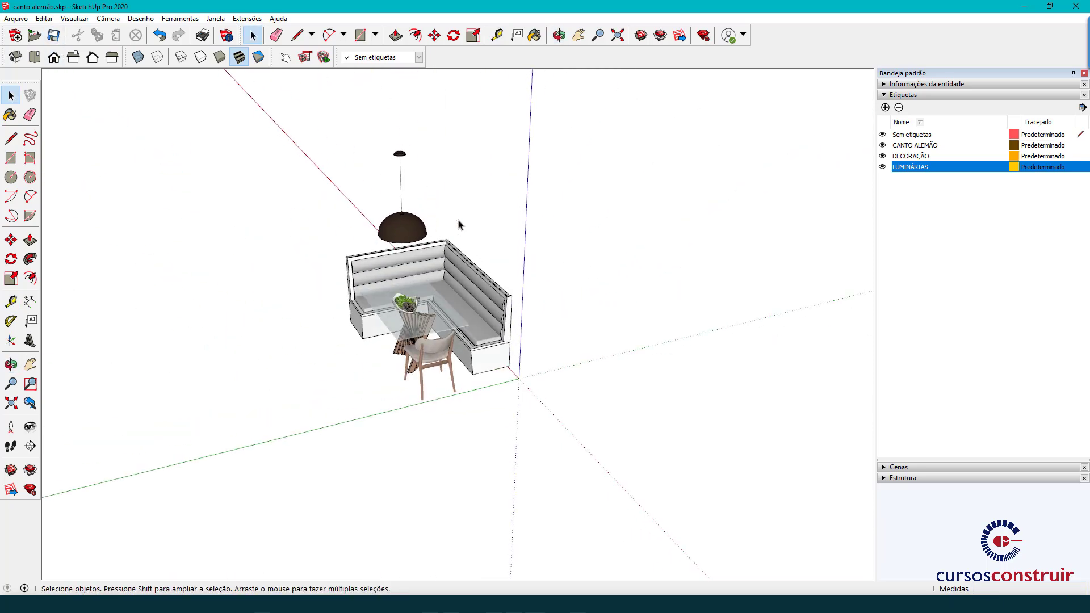